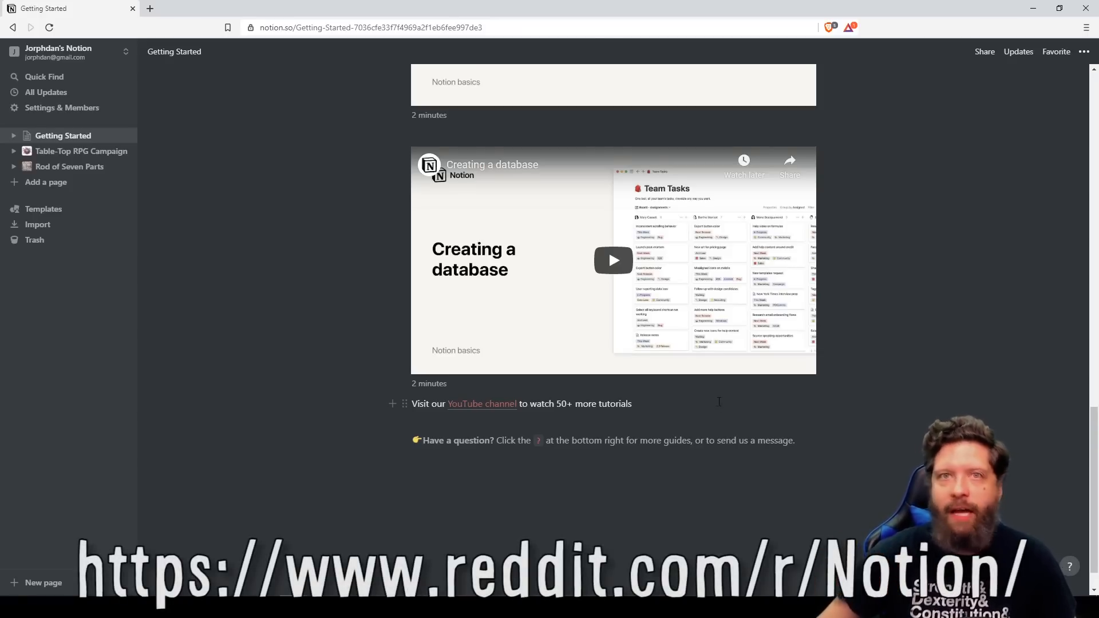
Delete the Getting Started page from the workspace.
scroll(712, 407, "up", 15)
scroll(721, 400, "up", 10)
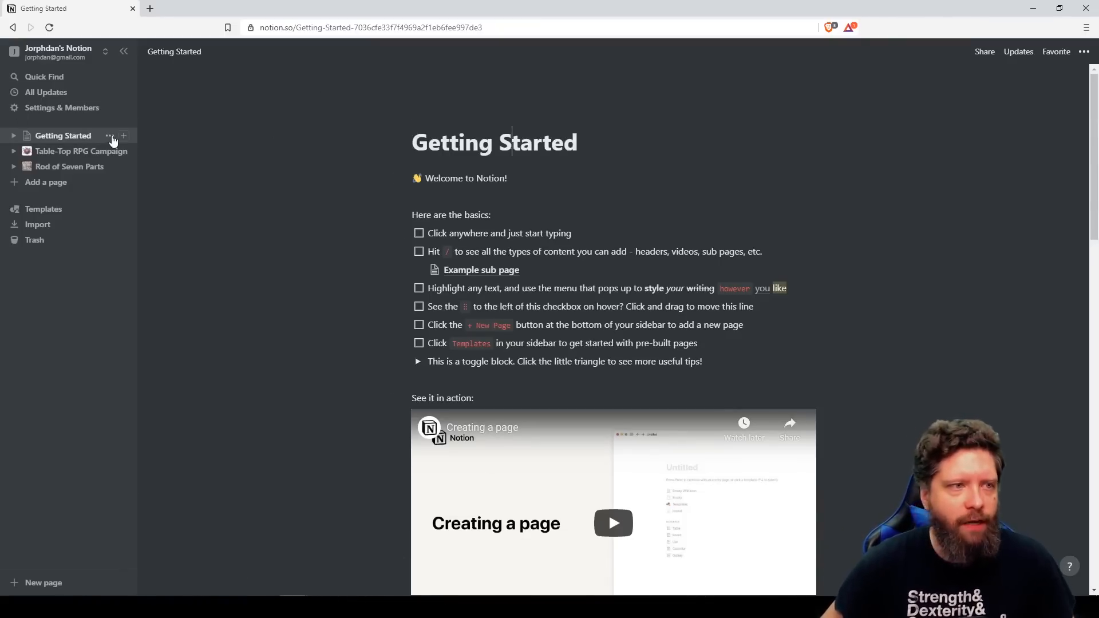
left_click(109, 135)
left_click(144, 149)
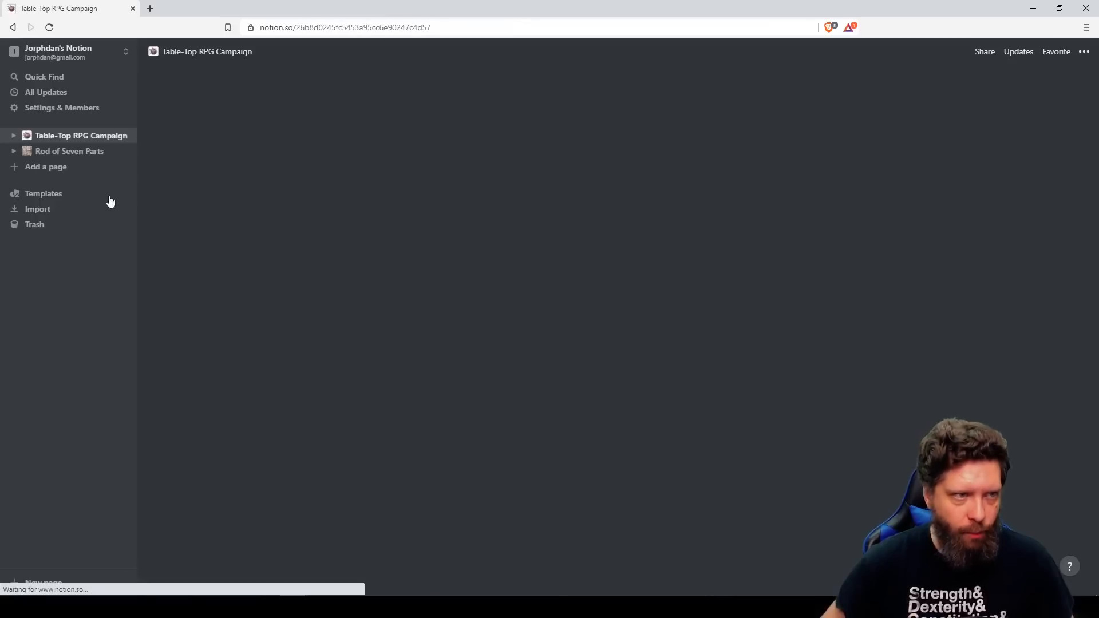
Add a page above Table-Top RPG Campaign, title it Main Page and start it as an empty page with an icon.
left_click(64, 166)
left_click_drag(66, 166, 78, 131)
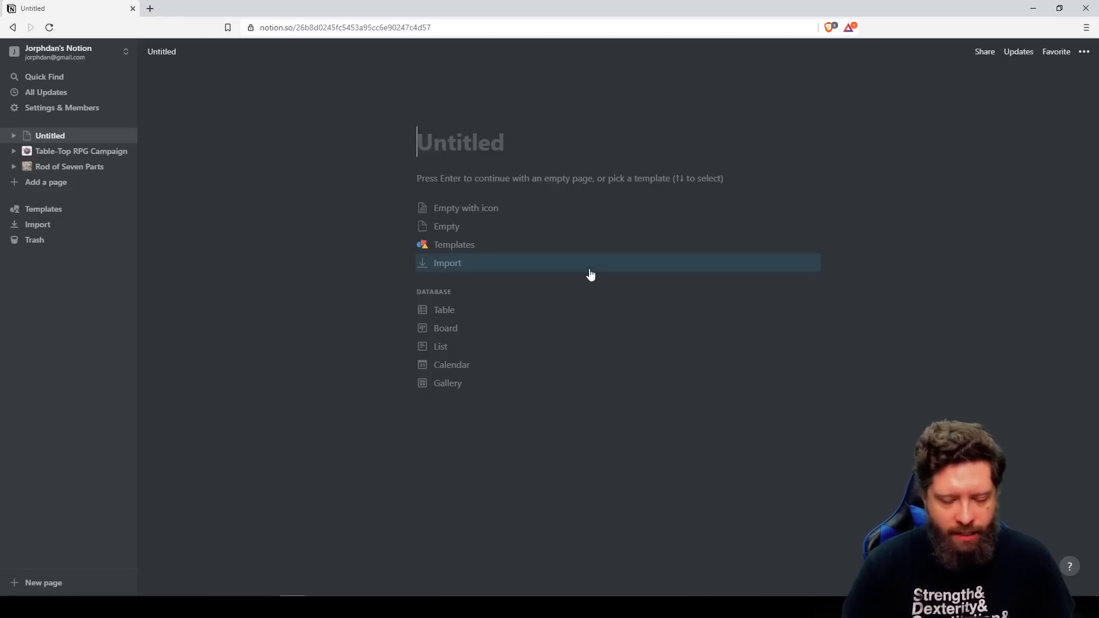
type("Main ")
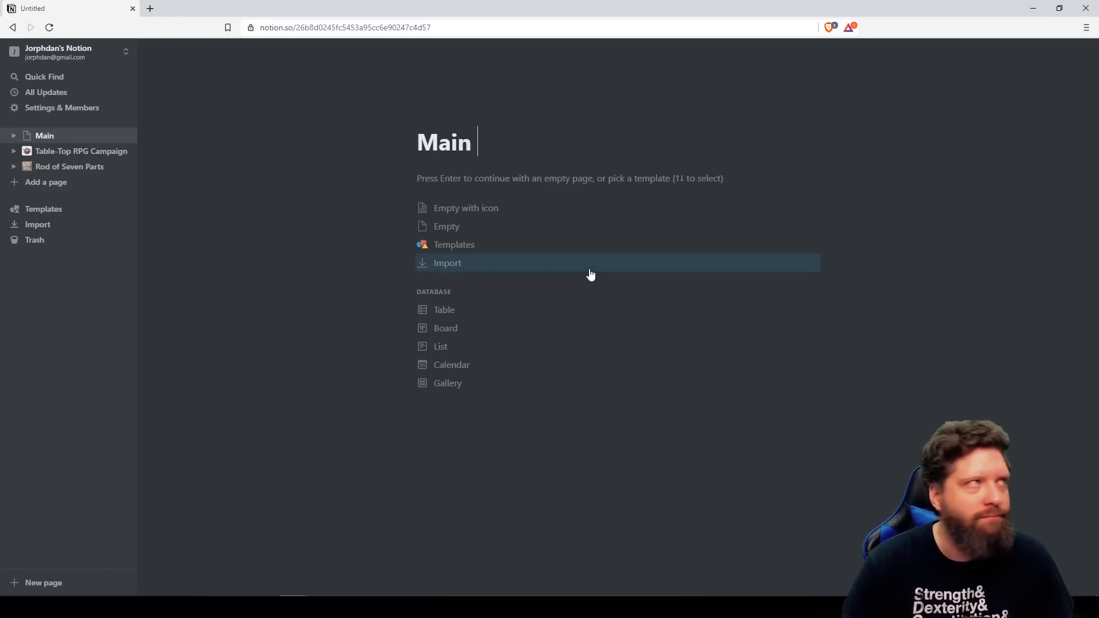
type("Page")
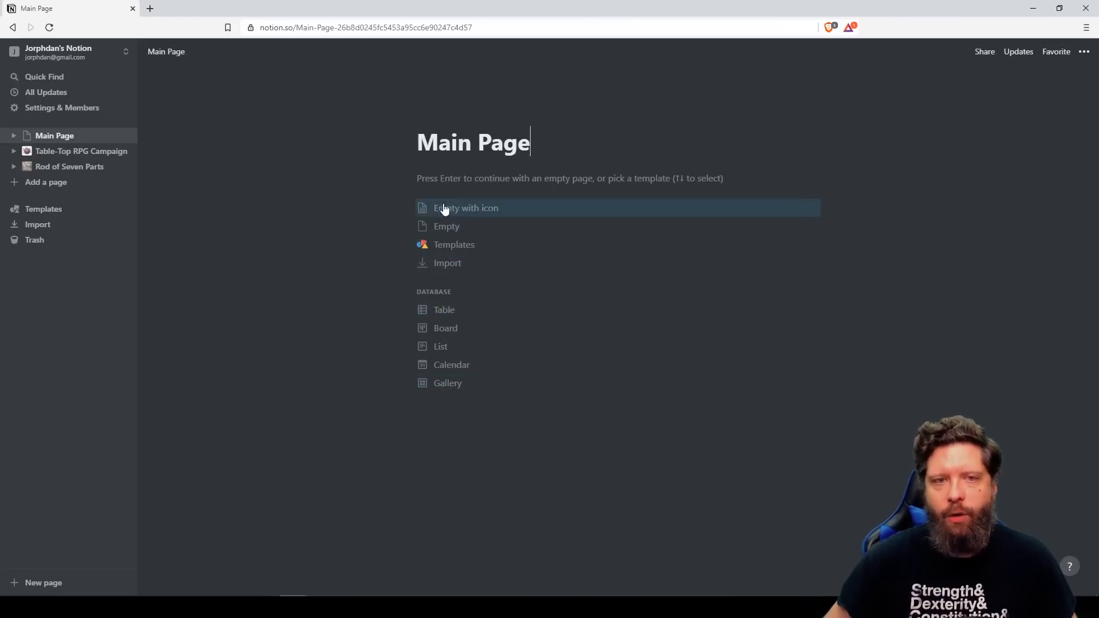
left_click(445, 210)
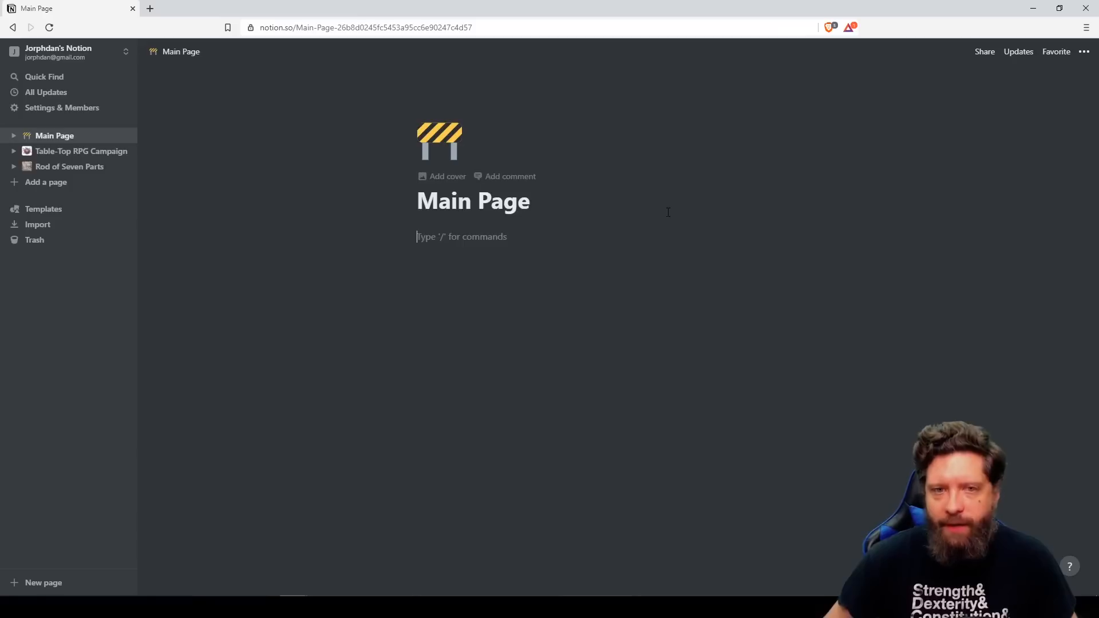
Change the Main Page icon to the skull emoji.
left_click(439, 137)
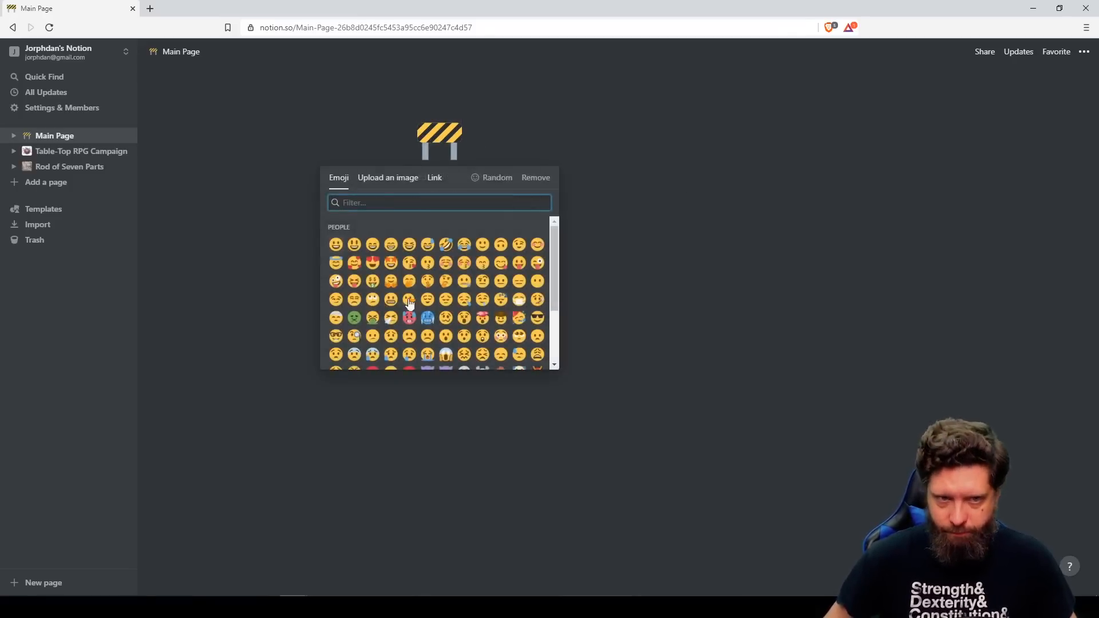
scroll(438, 315, "down", 3)
left_click(482, 288)
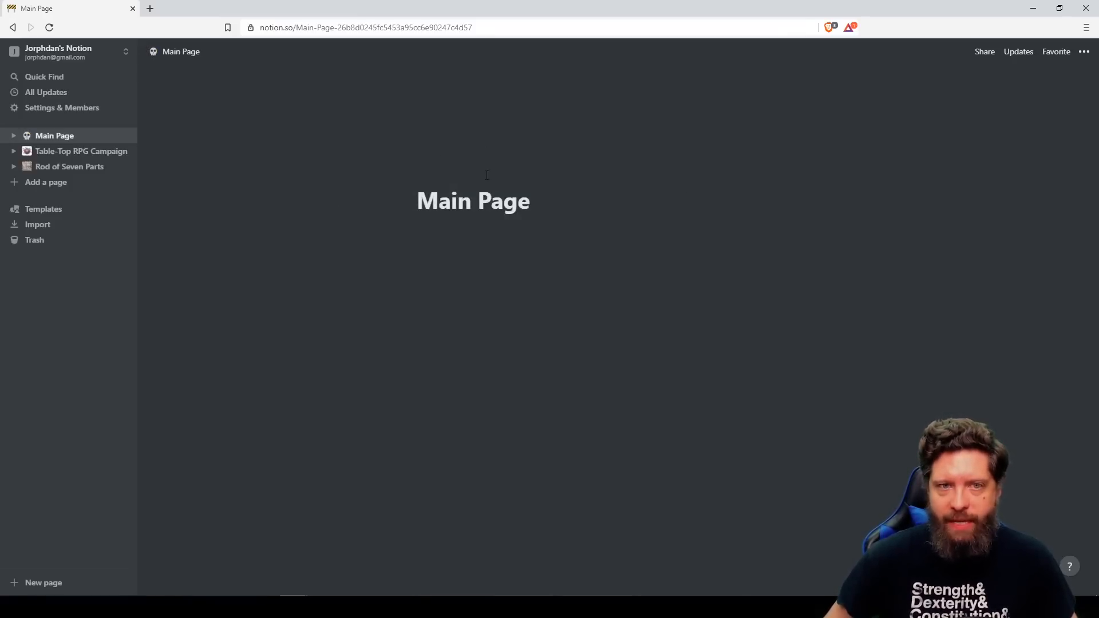
left_click(439, 140)
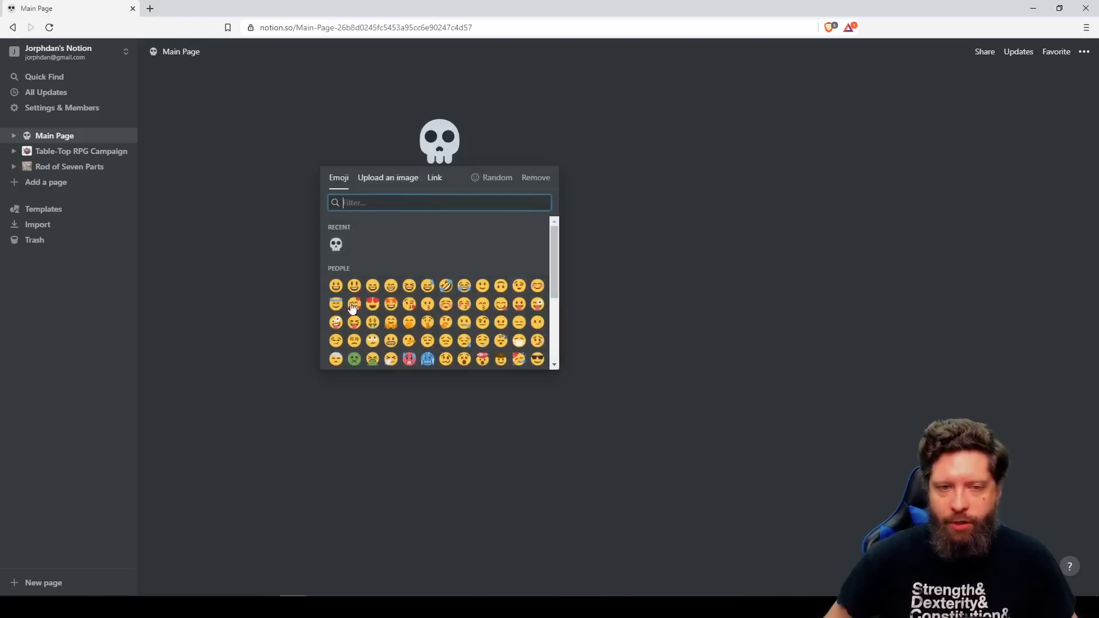
scroll(503, 341, "down", 3)
scroll(483, 298, "up", 3)
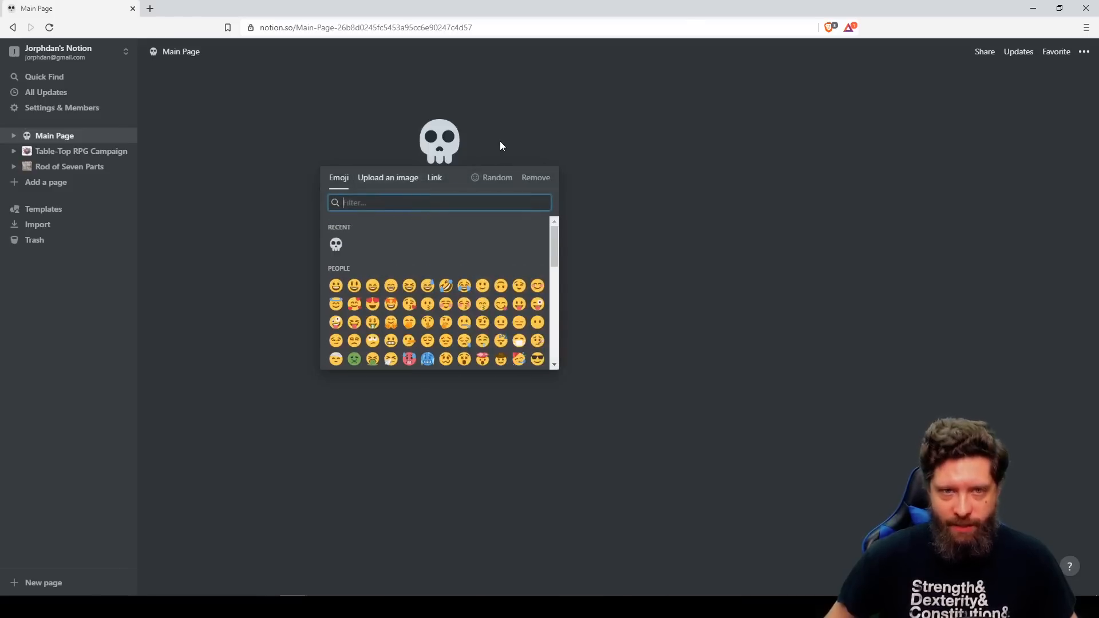
left_click(483, 132)
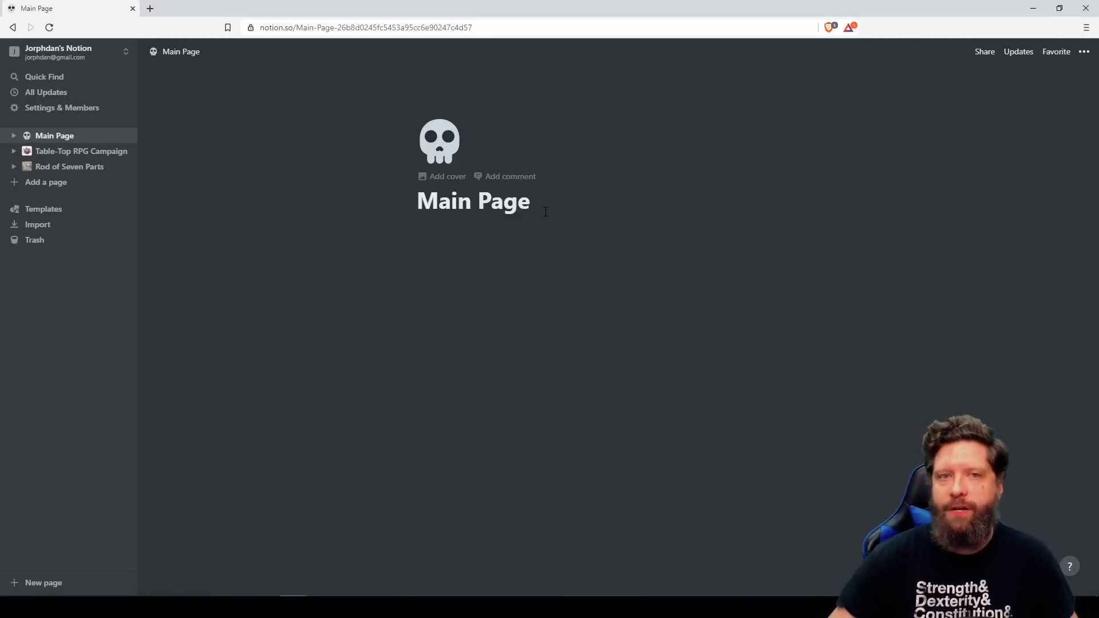
Add a cover to Main Page using the dark blue bird pattern from the gallery's The Met Museum – Patterns set.
left_click(448, 176)
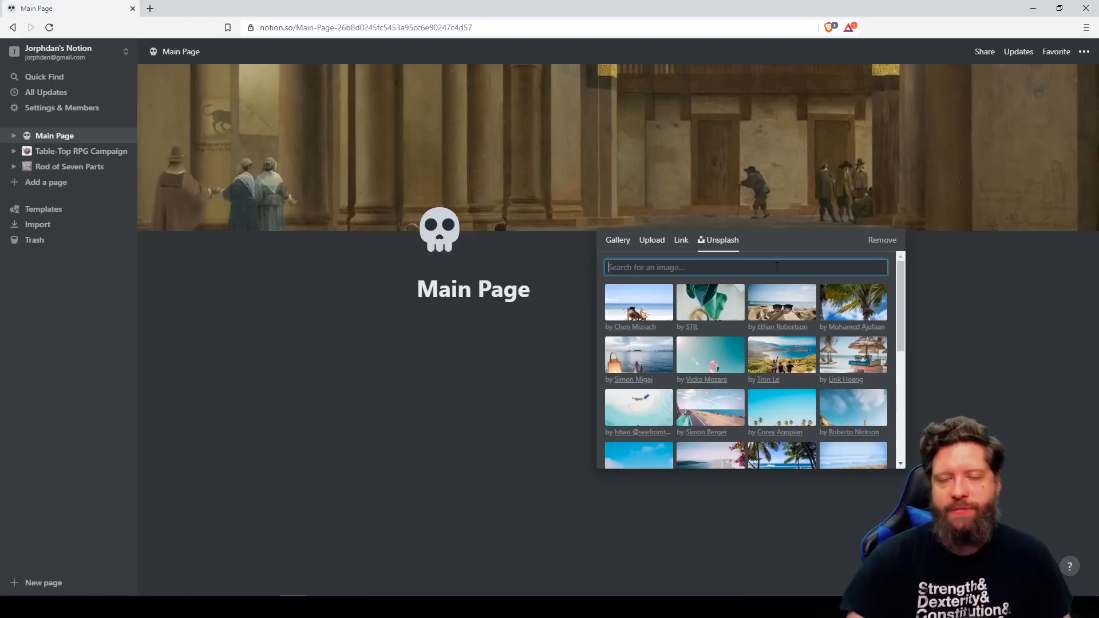
left_click(624, 244)
scroll(816, 383, "down", 10)
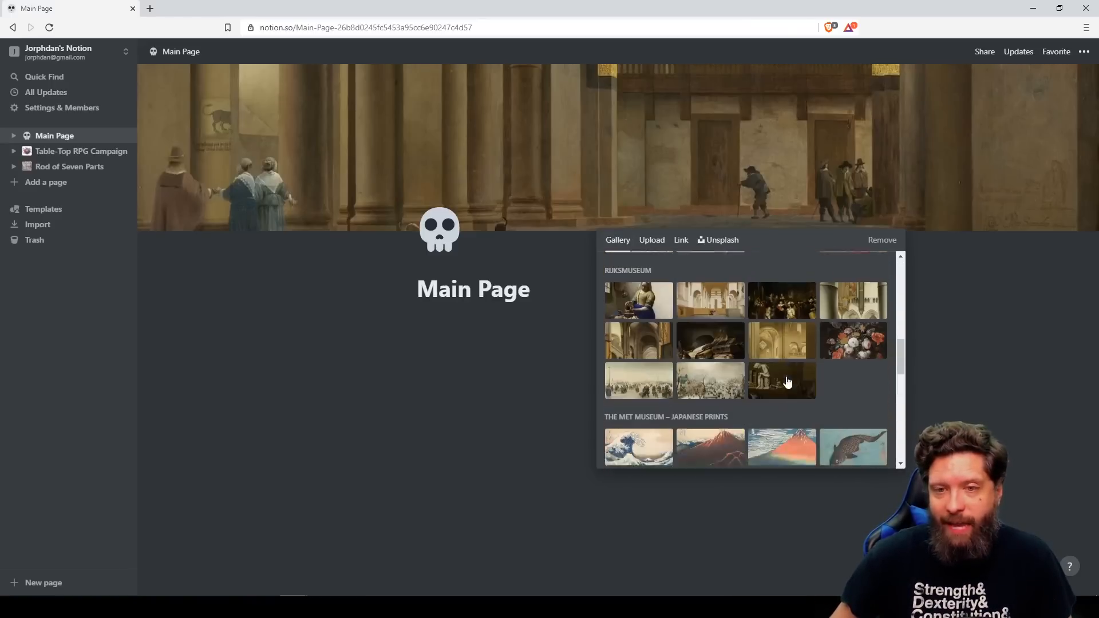
scroll(785, 422, "up", 3)
left_click(708, 403)
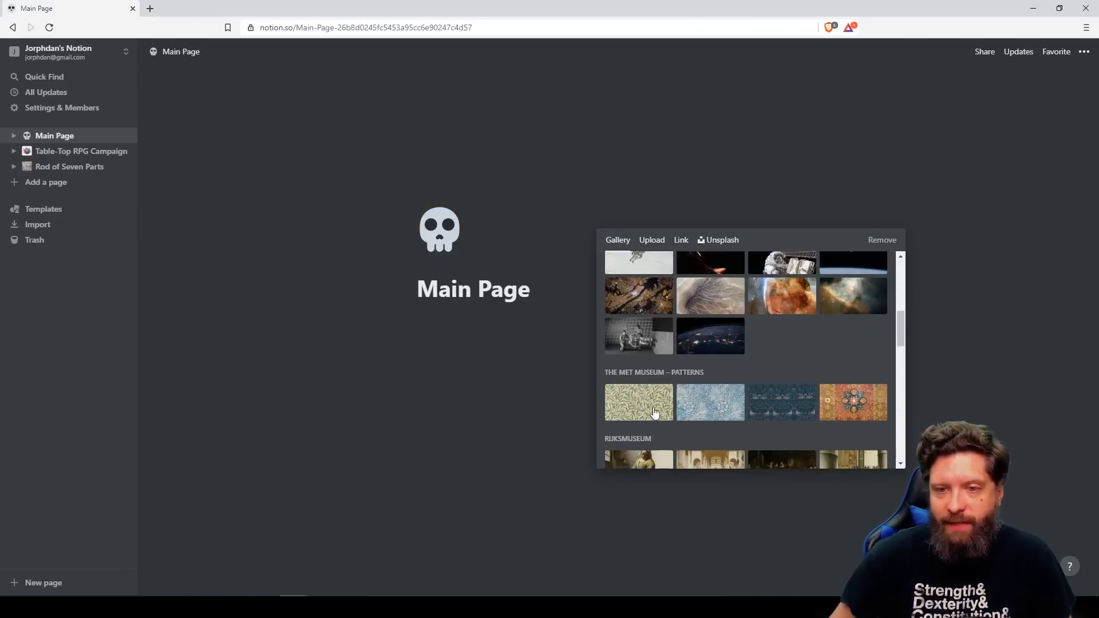
left_click(782, 402)
left_click(690, 314)
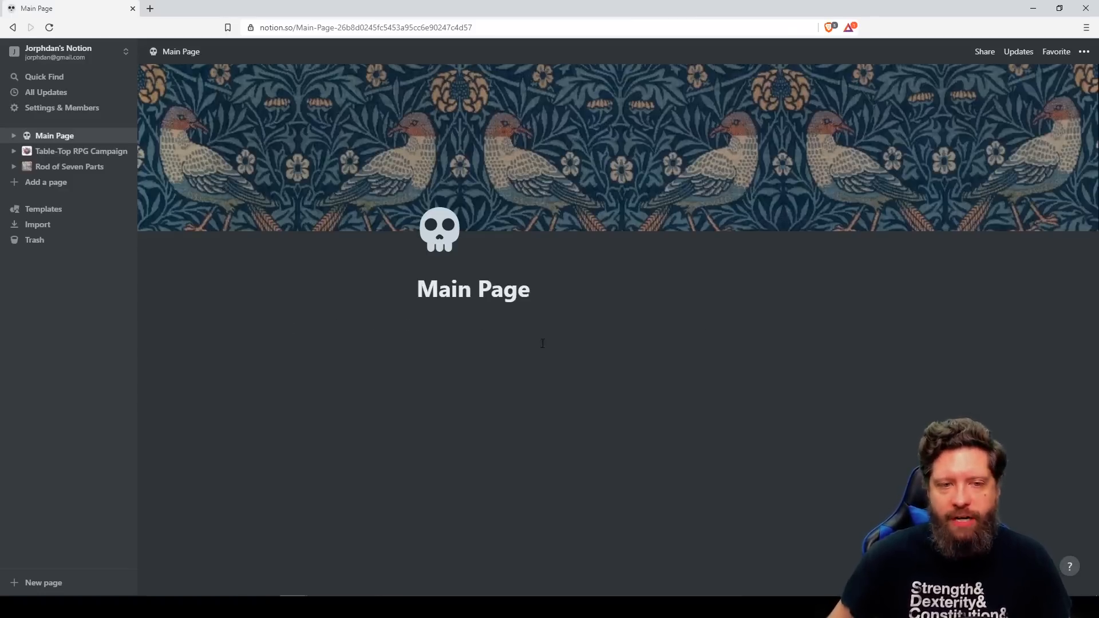
Turn on full width for Main Page.
left_click(1083, 52)
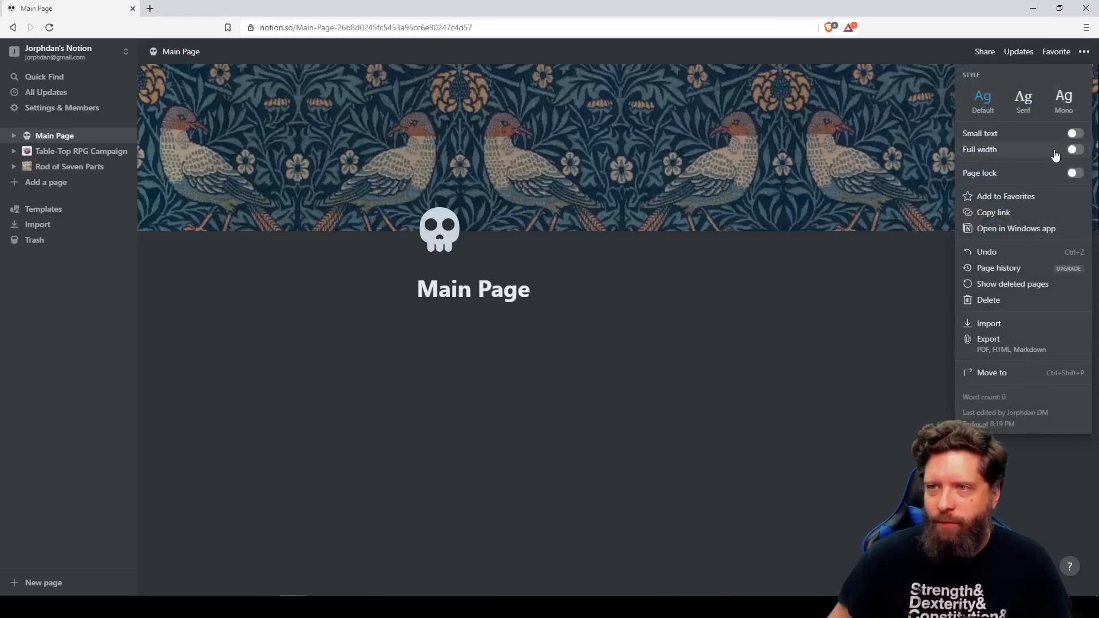
left_click(1075, 151)
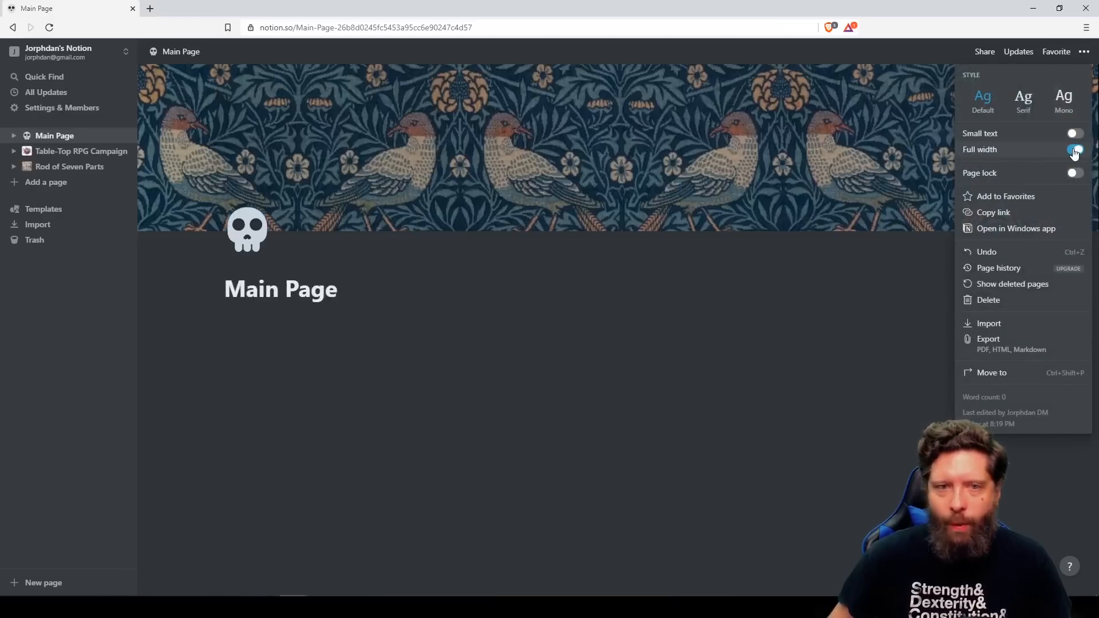
left_click(327, 349)
Enter four separate text lines under the page title: Fiances, Notes, Dogs I own and D&D games.
left_click(414, 347)
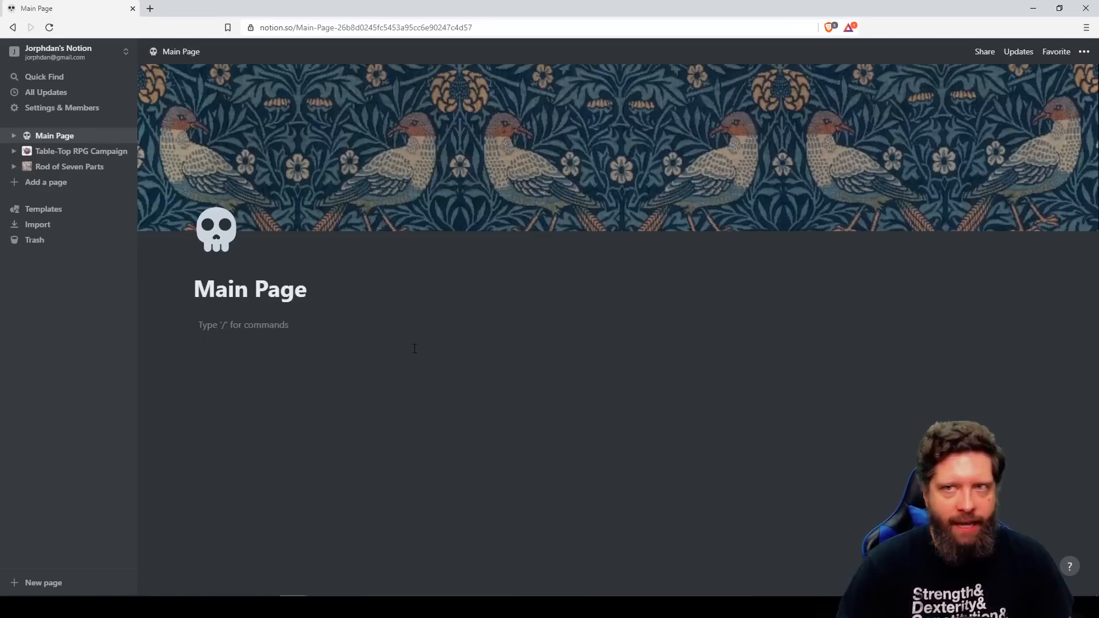
type("Fiances")
key("Return")
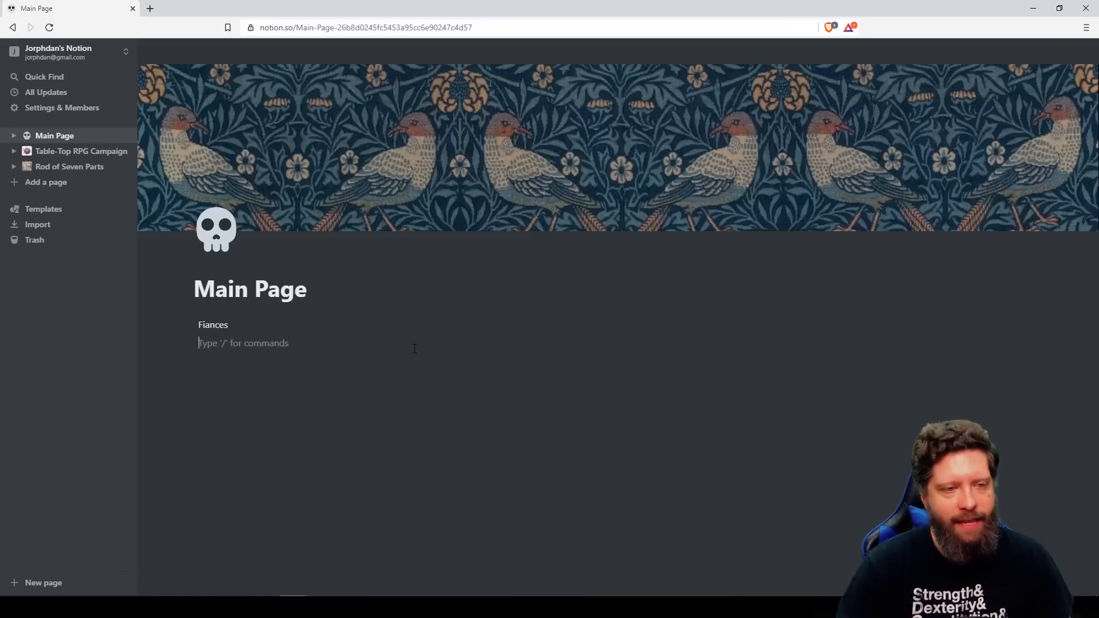
type("Notes")
key("Return")
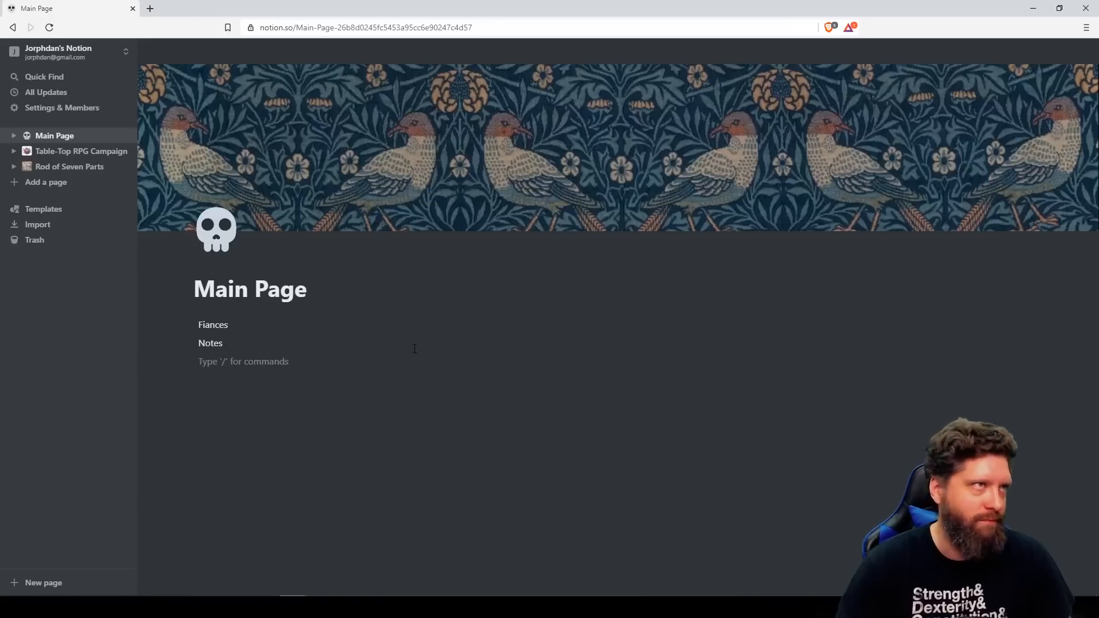
type("Dogs I own")
key("Return")
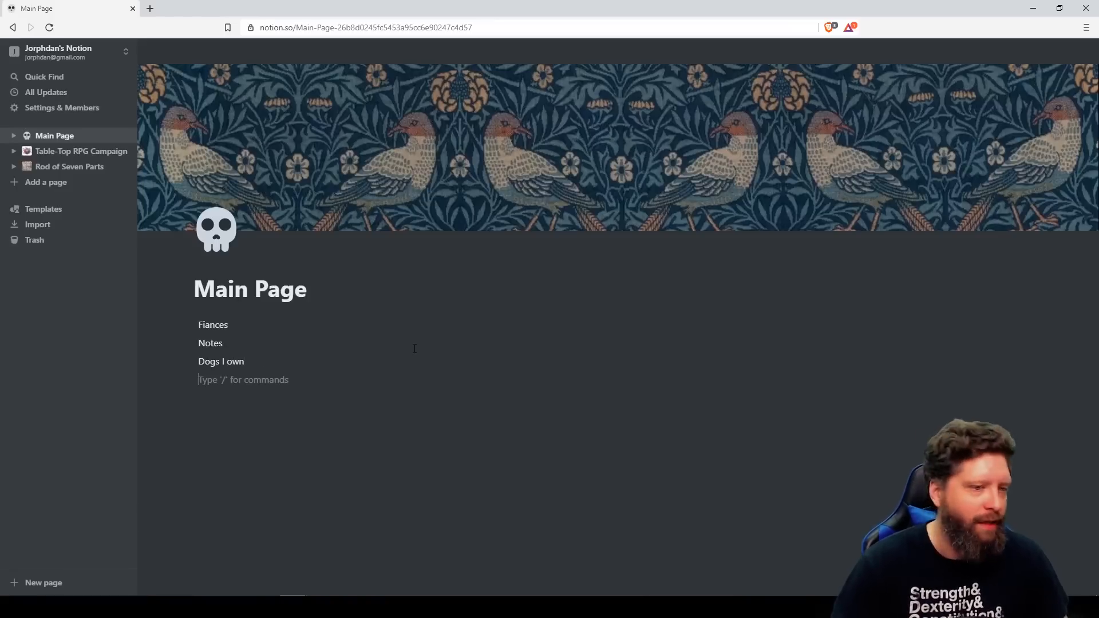
type("D&D games")
key("Return")
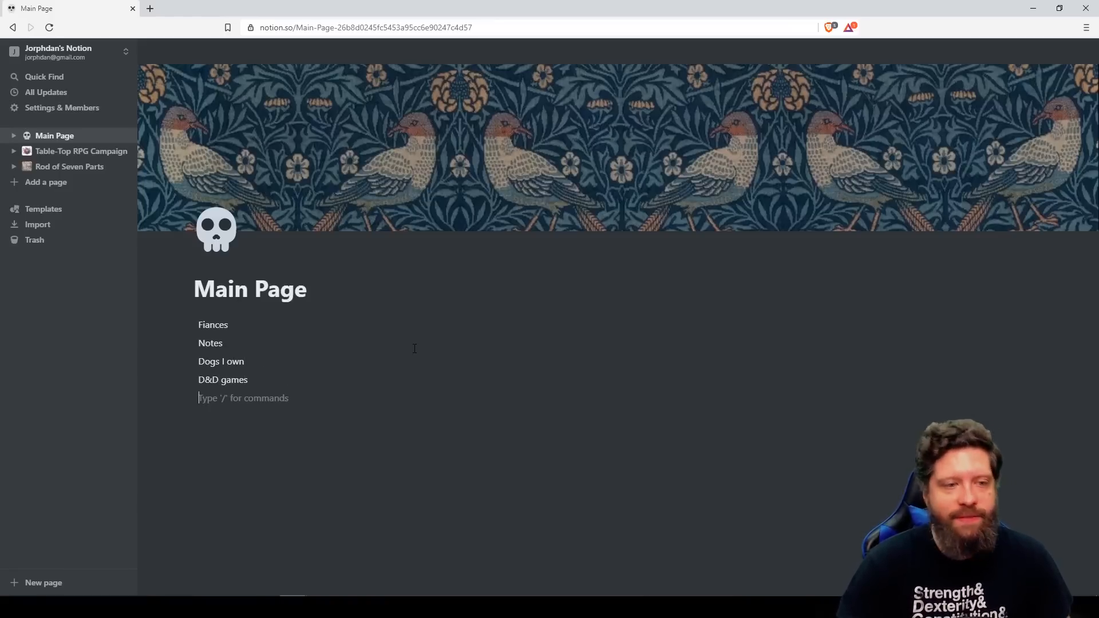
Insert an empty block below the Fiances line and delete it again.
left_click(177, 327)
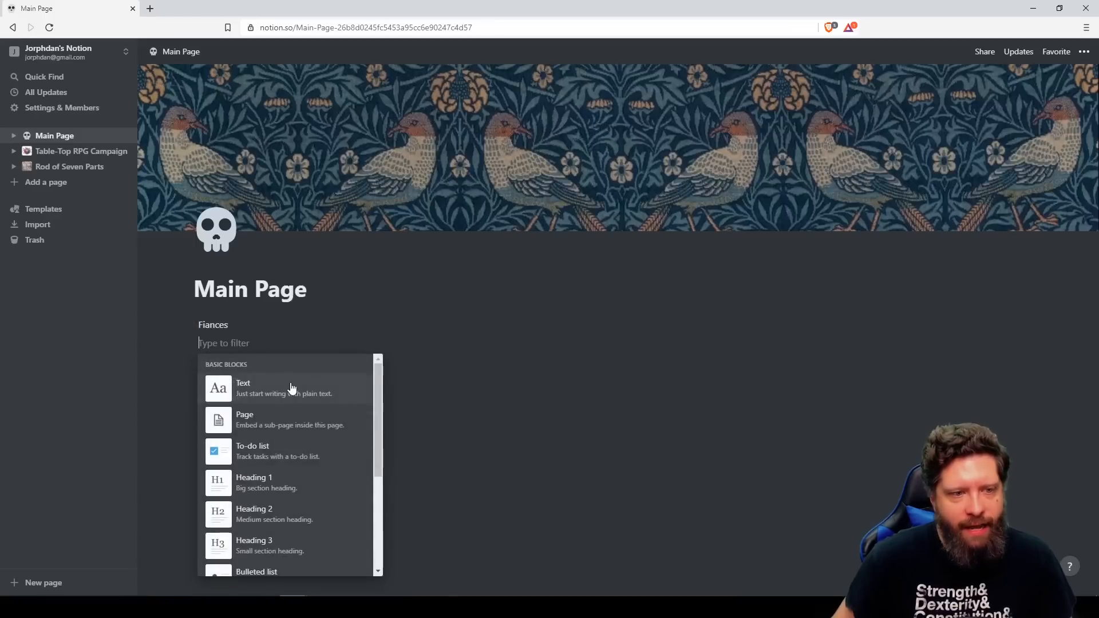
key("Escape")
left_click(190, 343)
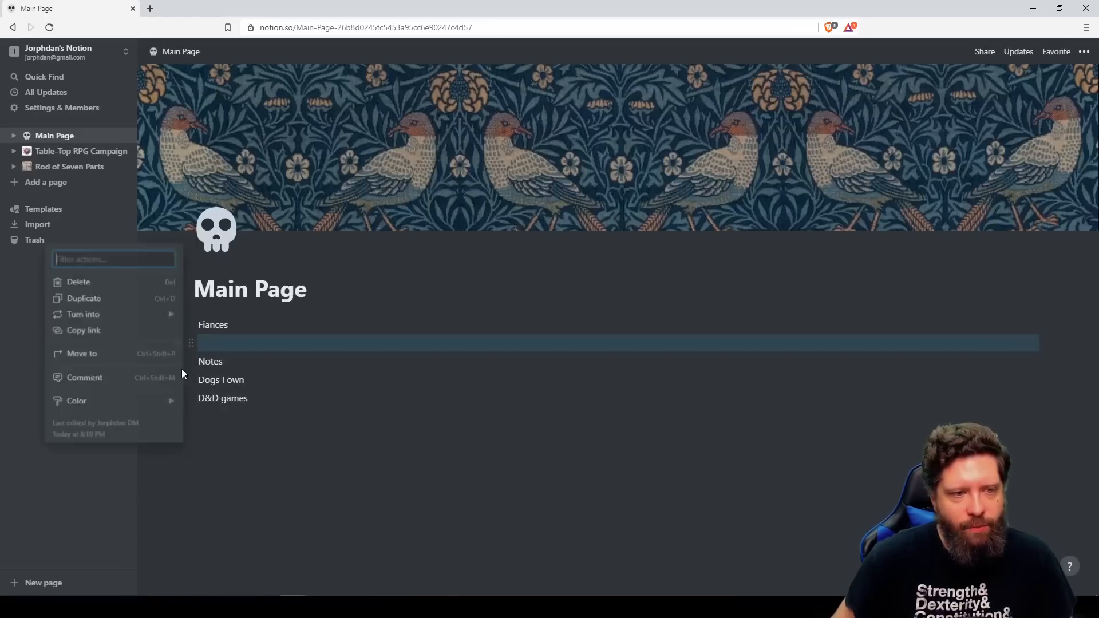
left_click(74, 286)
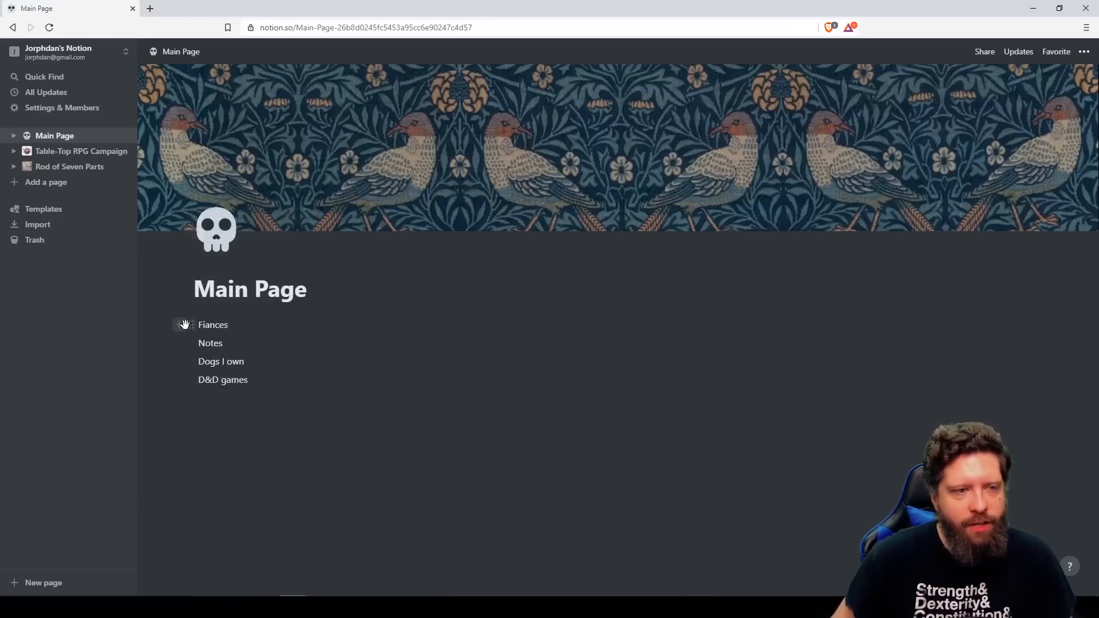
Delete all four text lines under the page title.
left_click(191, 324)
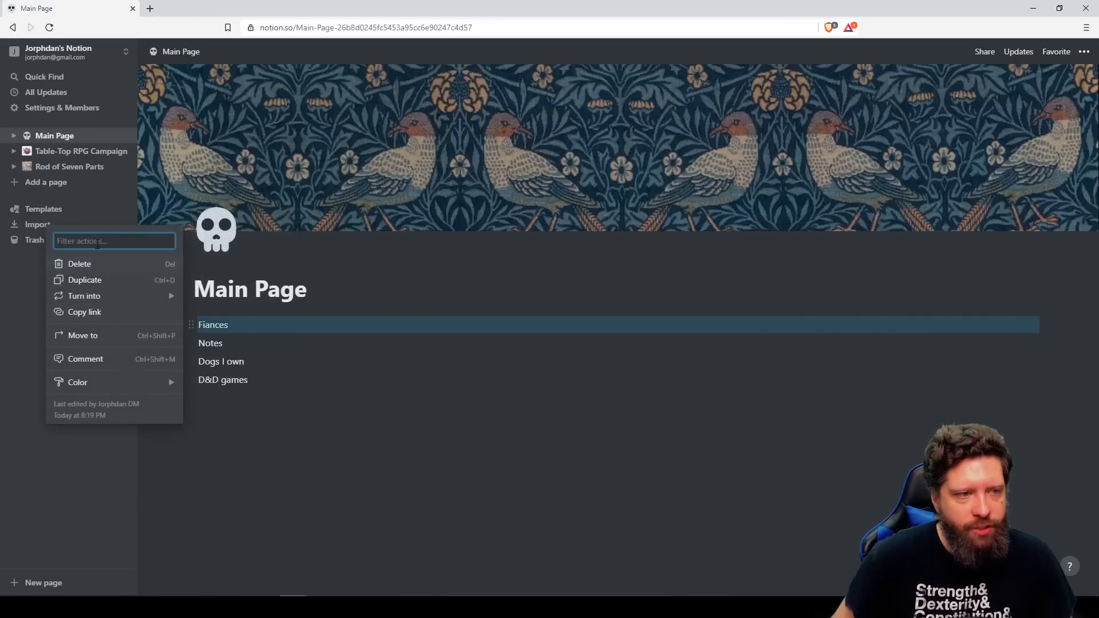
mouse_move(127, 296)
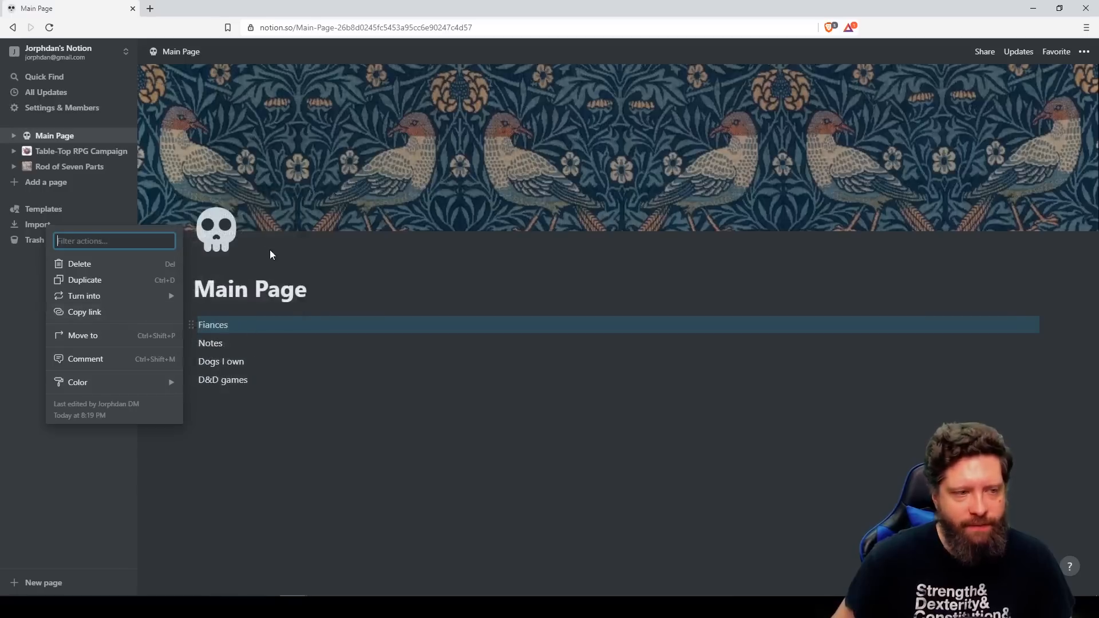
left_click(261, 326)
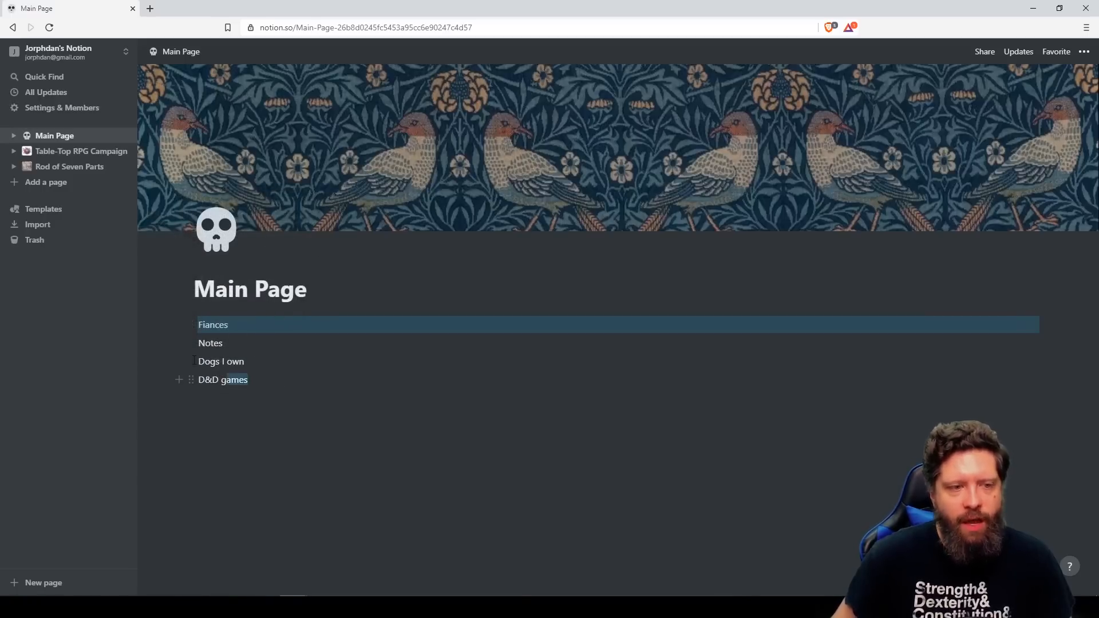
left_click_drag(194, 360, 142, 328)
key("BackSpace")
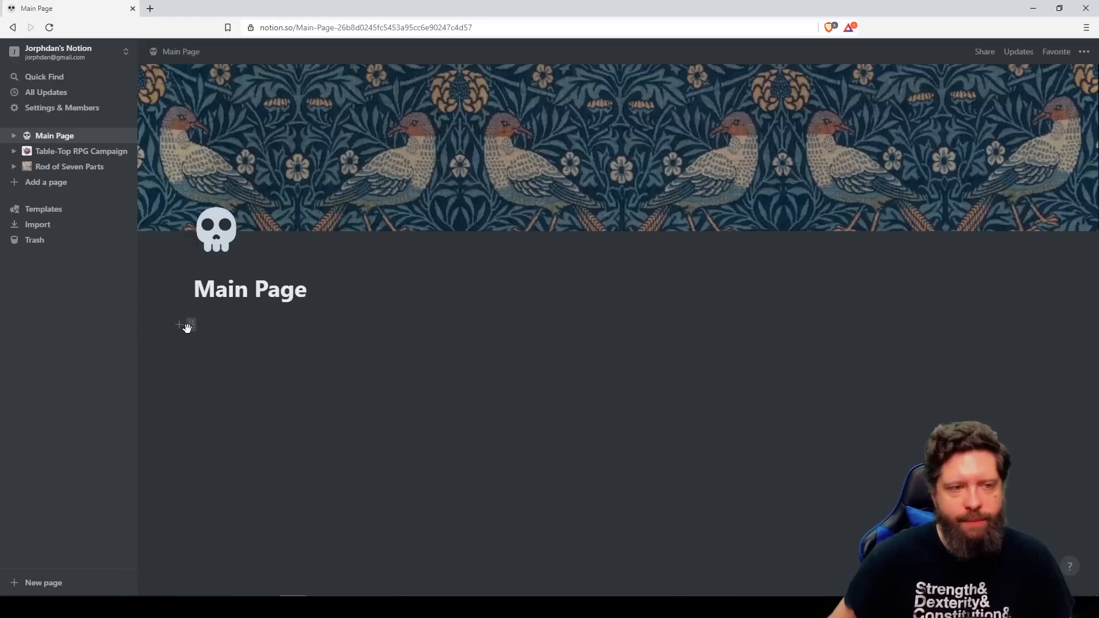
Enter the workspace owner's name on the empty line and turn that line into a Heading 1.
left_click(190, 325)
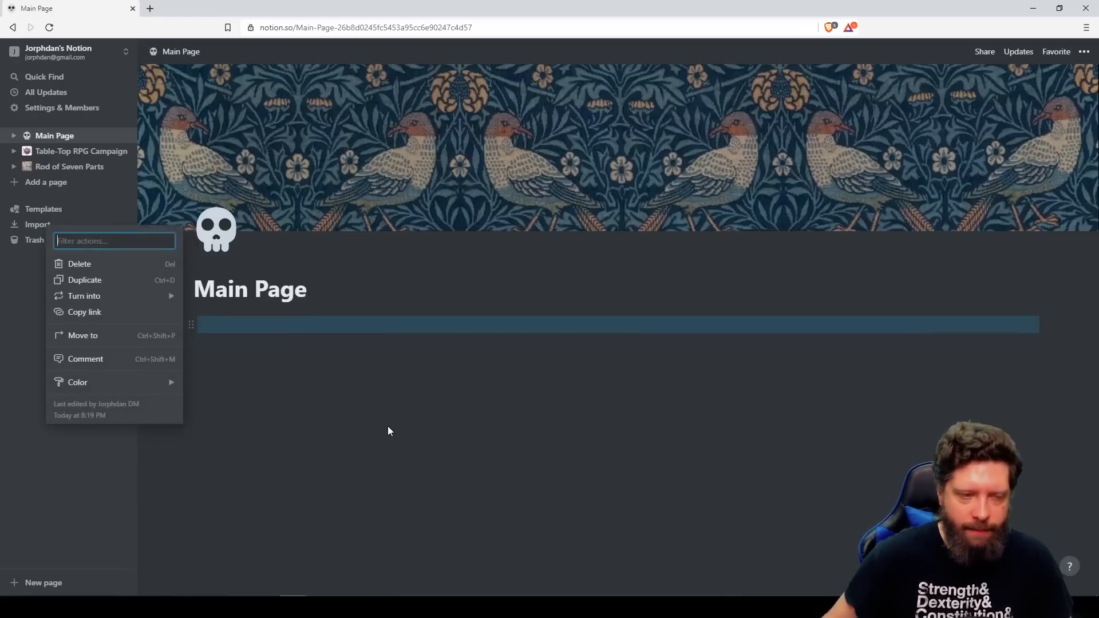
left_click(247, 312)
left_click(235, 327)
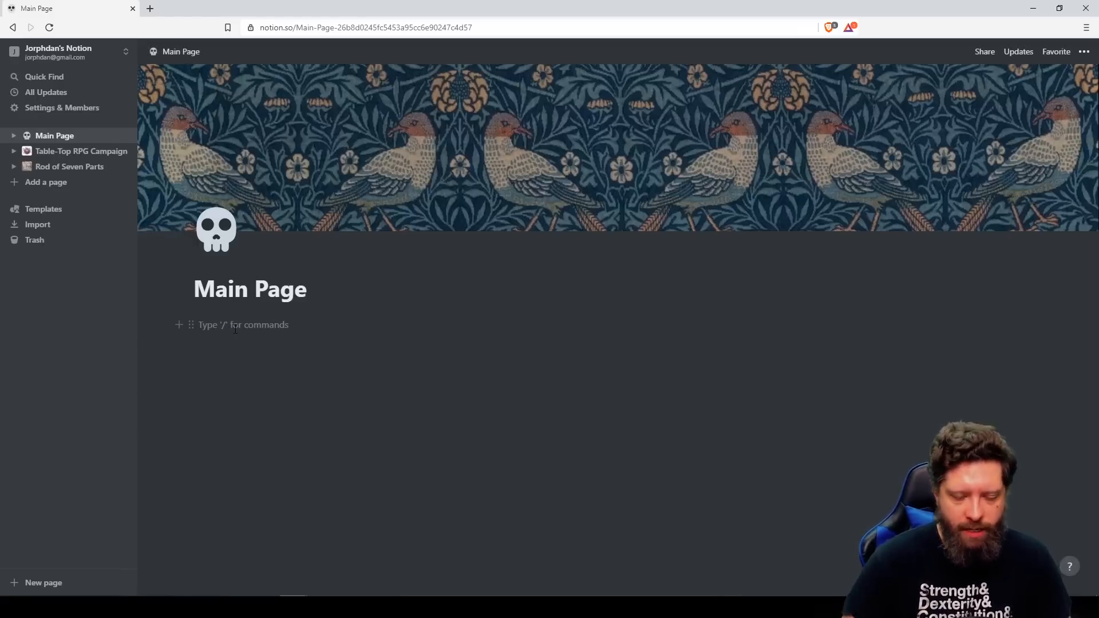
type("Jorphdan")
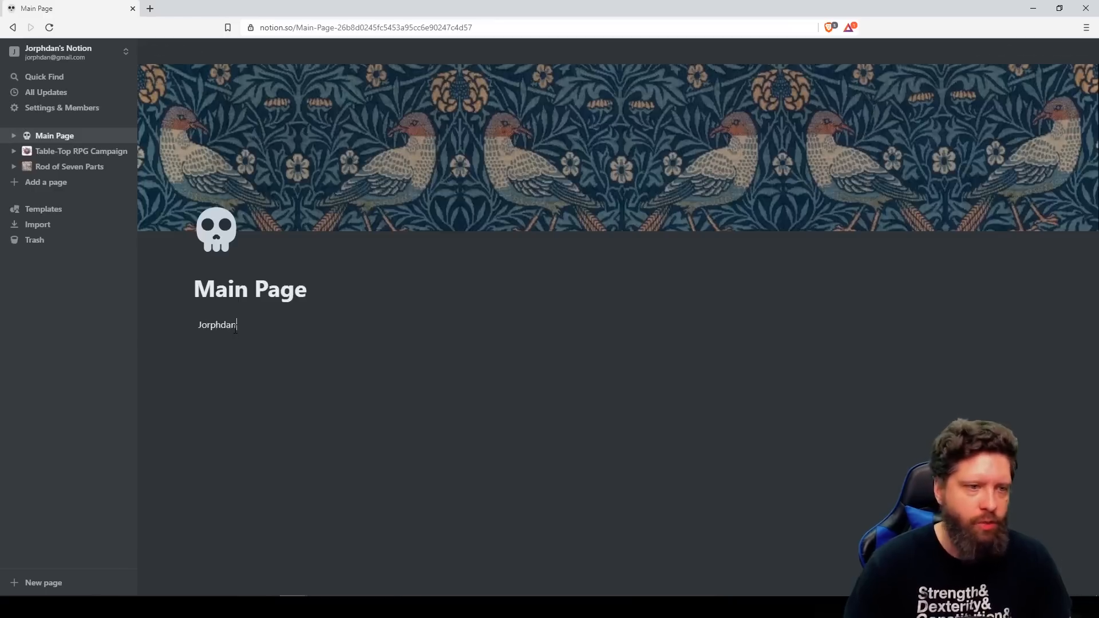
left_click(189, 324)
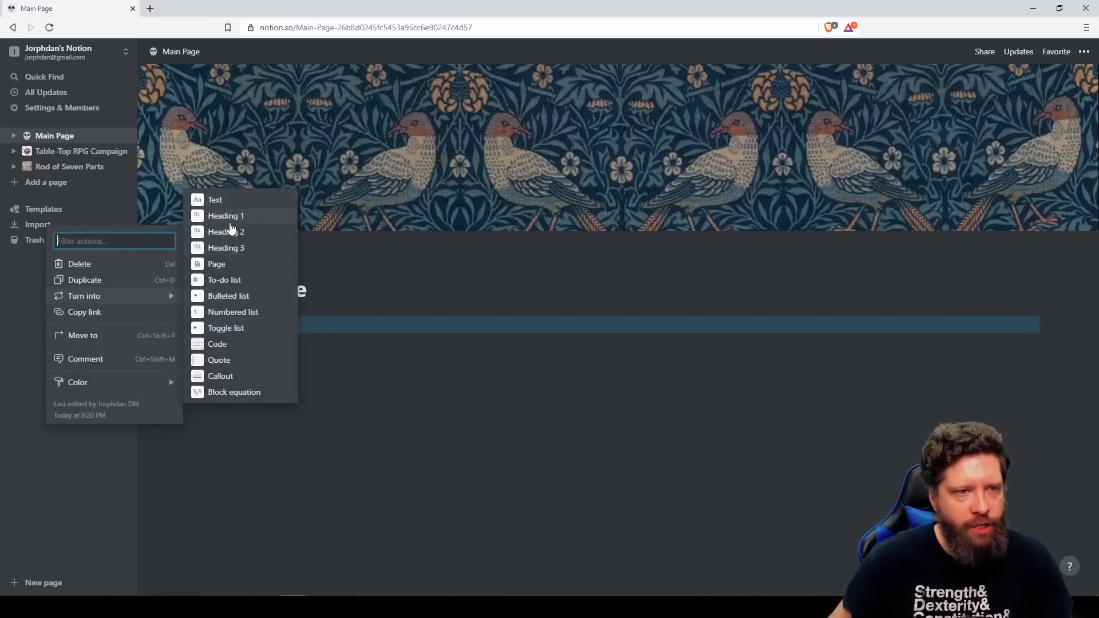
left_click(230, 222)
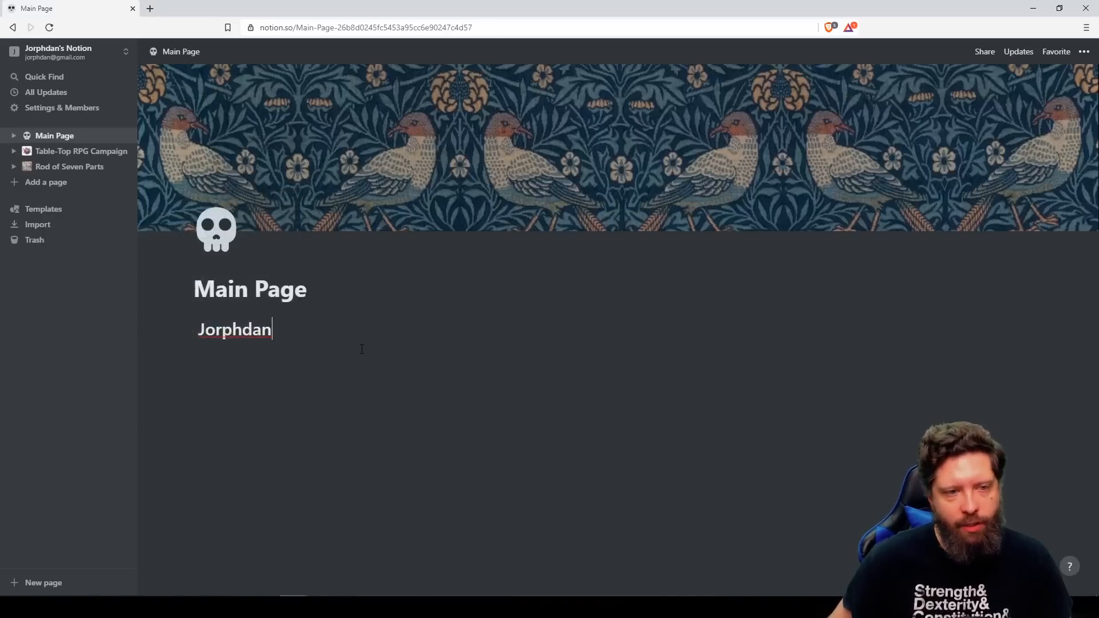
Turn all five name lines under the page title into Heading 1 blocks at once.
left_click_drag(198, 412, 153, 343)
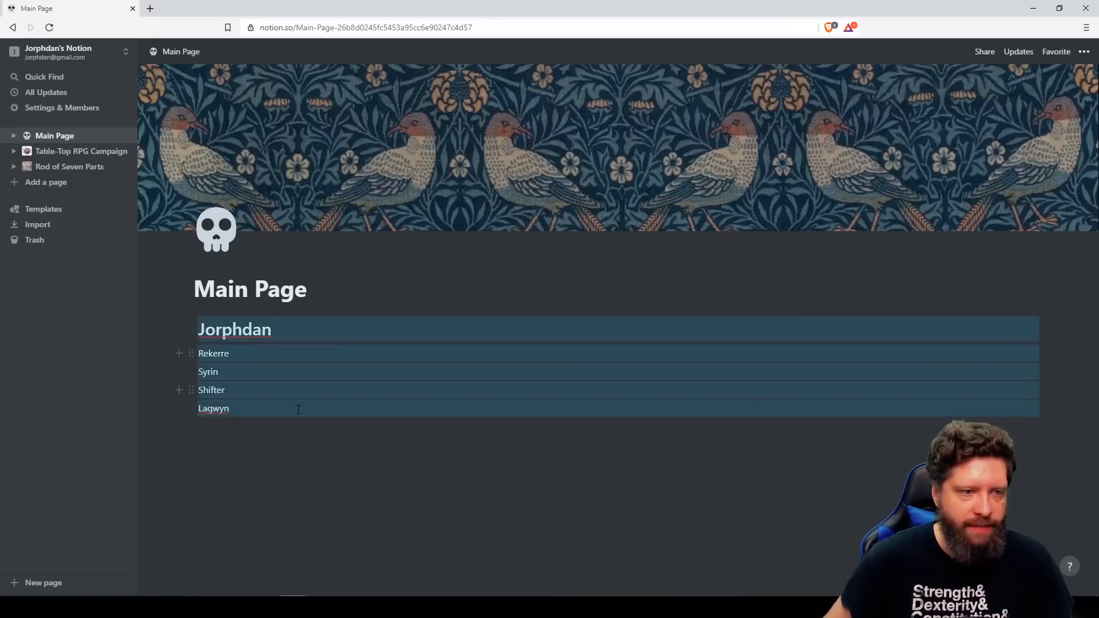
left_click_drag(298, 410, 162, 327)
left_click(190, 329)
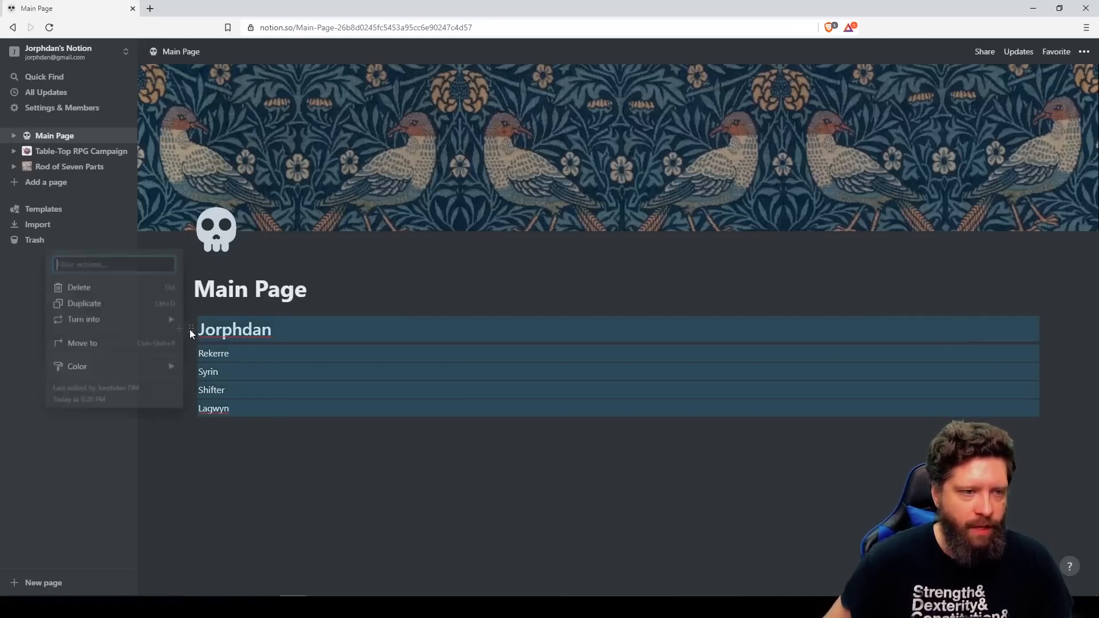
mouse_move(74, 320)
left_click(226, 239)
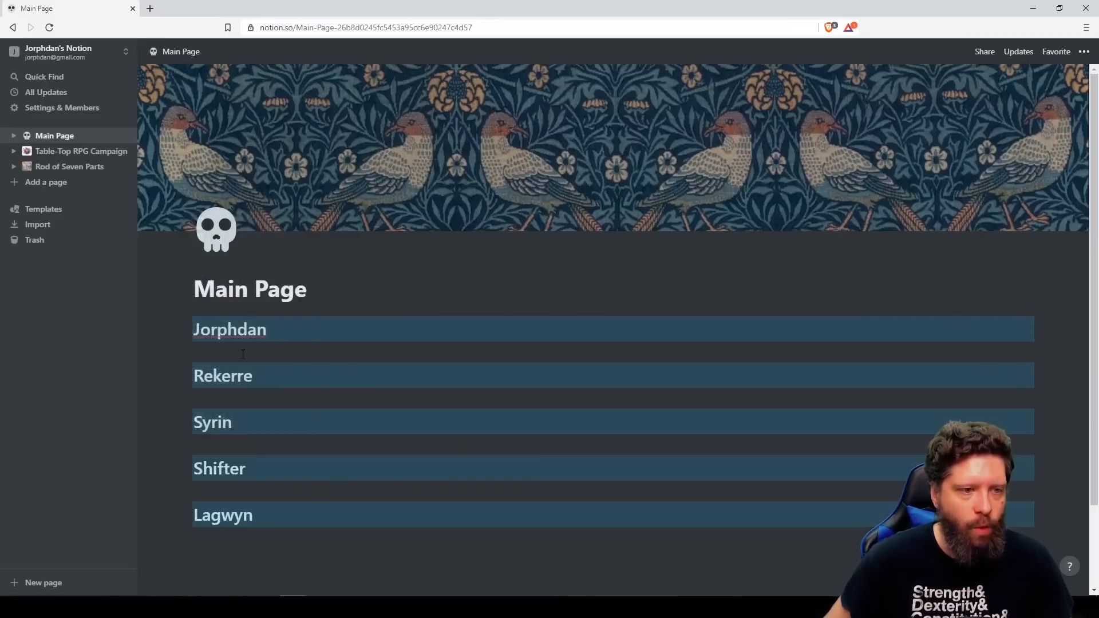
left_click(408, 388)
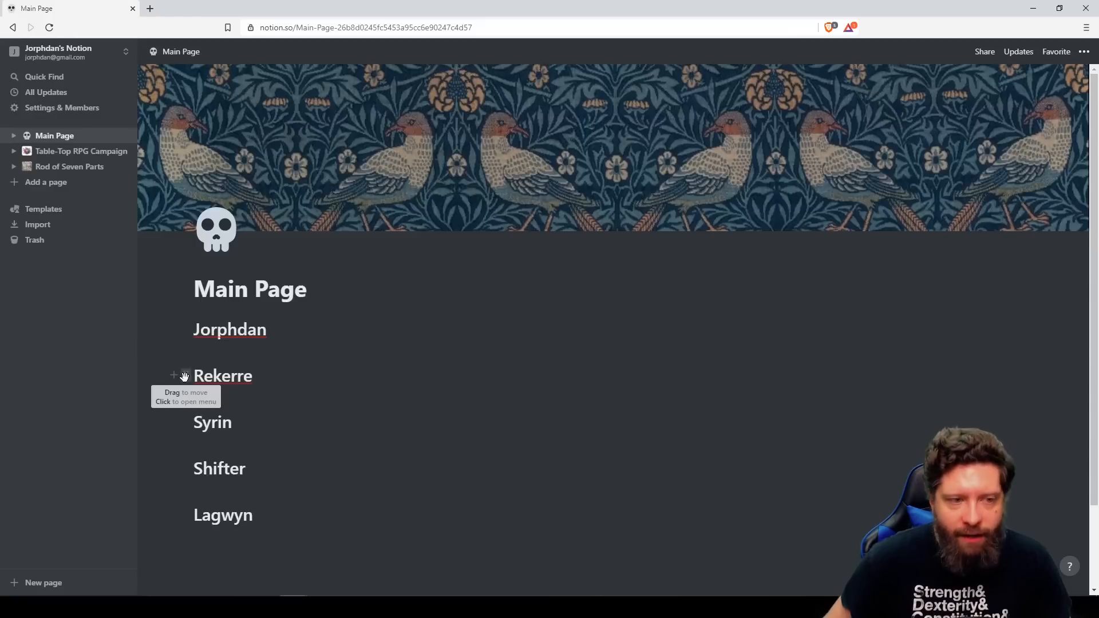
Arrange the five headings side by side in one row of five columns, keeping their original order.
left_click_drag(184, 376, 1005, 332)
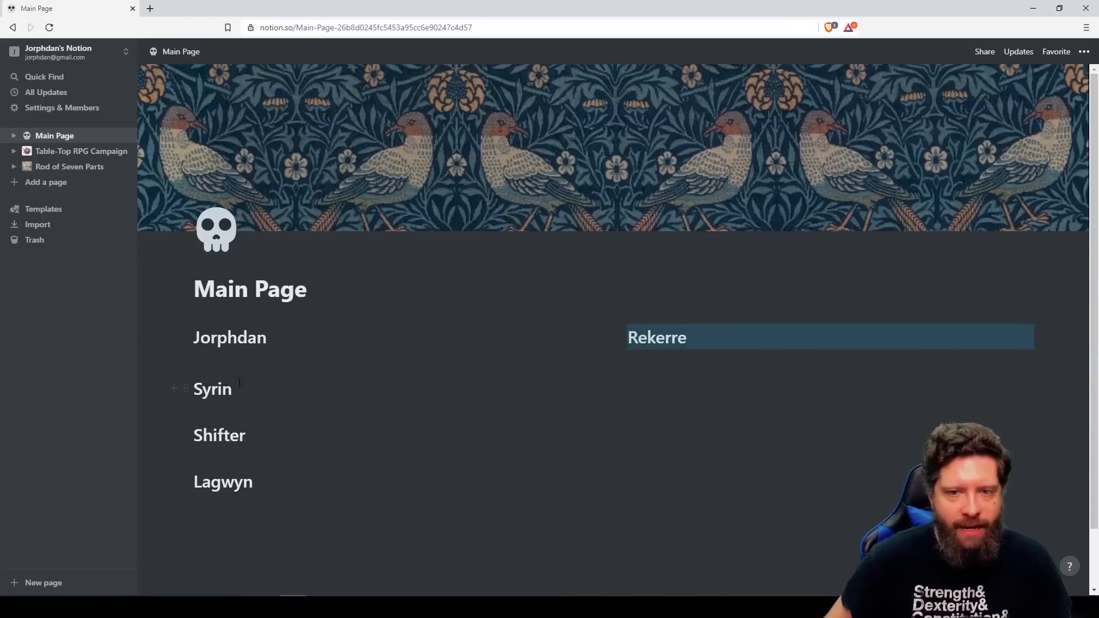
left_click_drag(185, 388, 1025, 334)
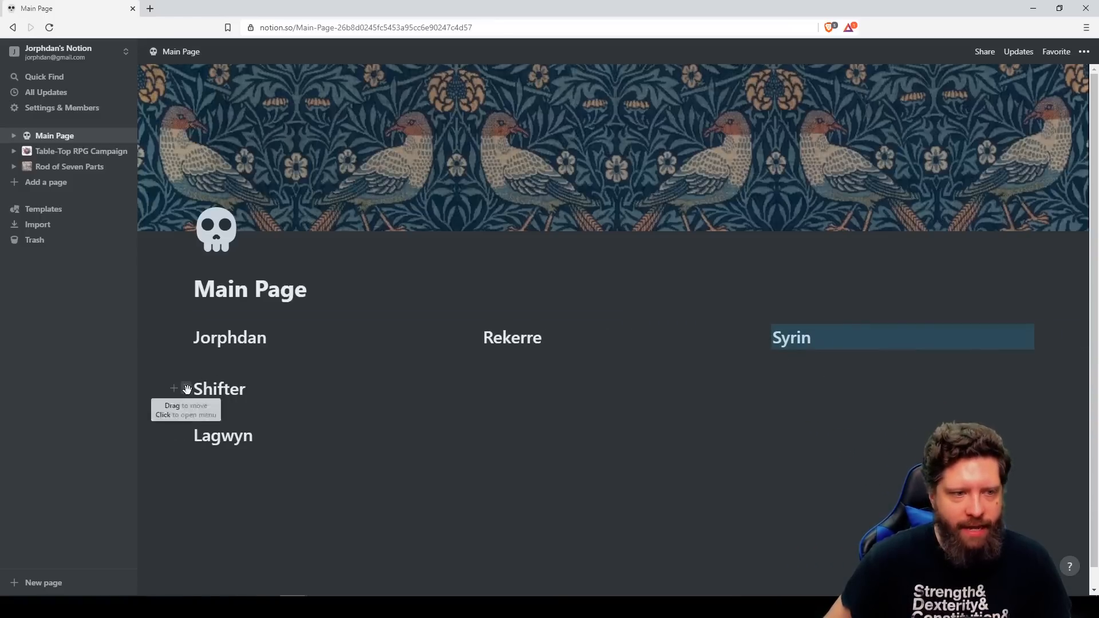
left_click_drag(187, 389, 1053, 337)
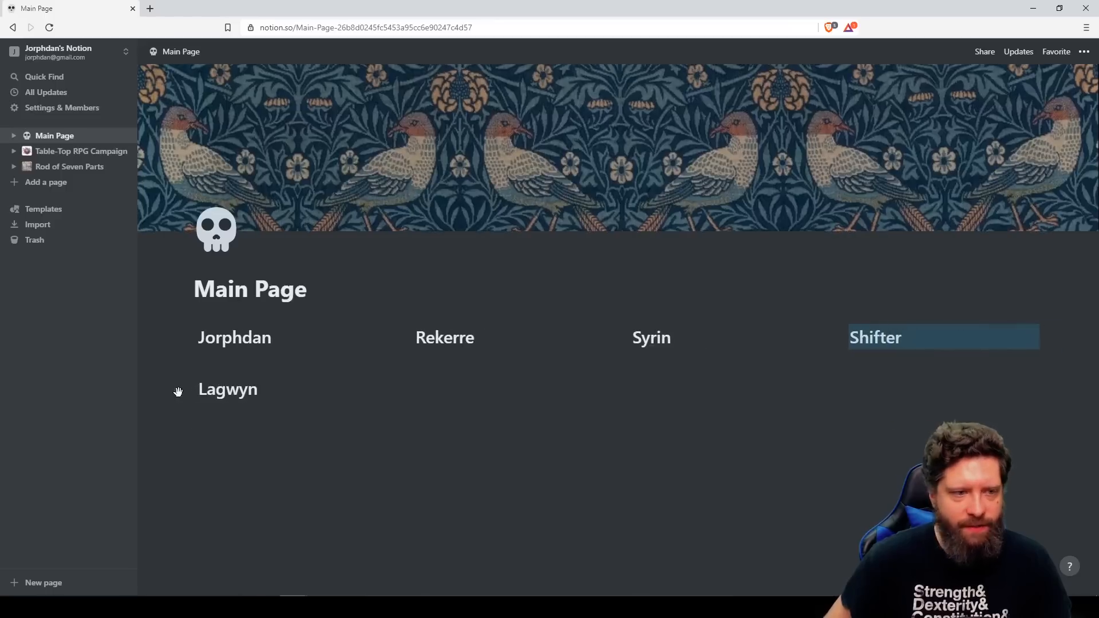
left_click_drag(186, 390, 1052, 331)
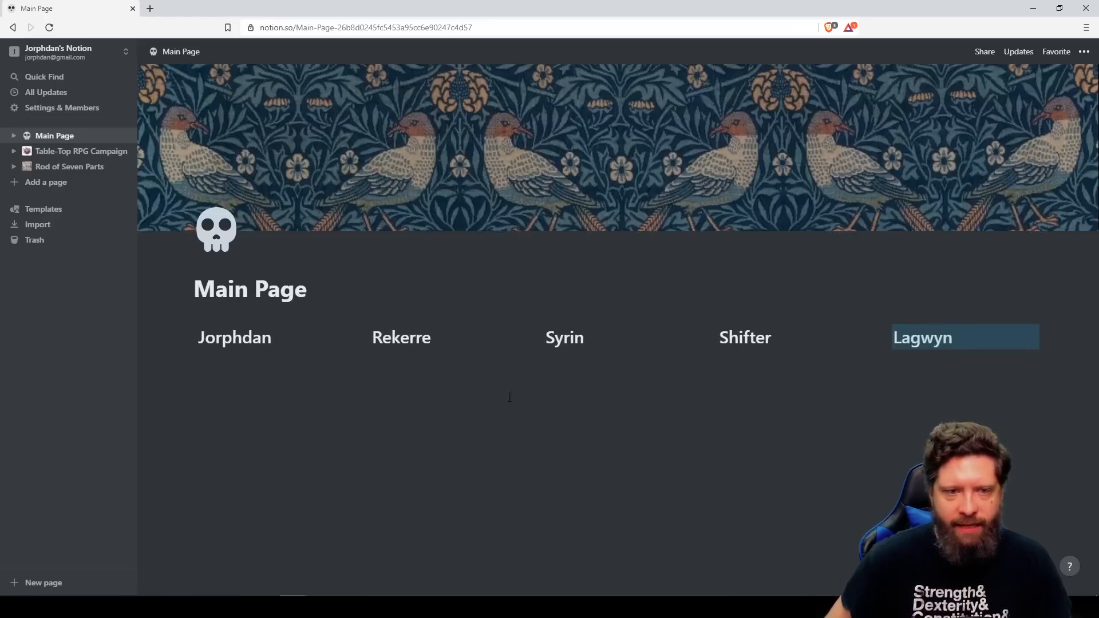
Give the first column's heading an orange background and the second column's heading a green background.
left_click(190, 336)
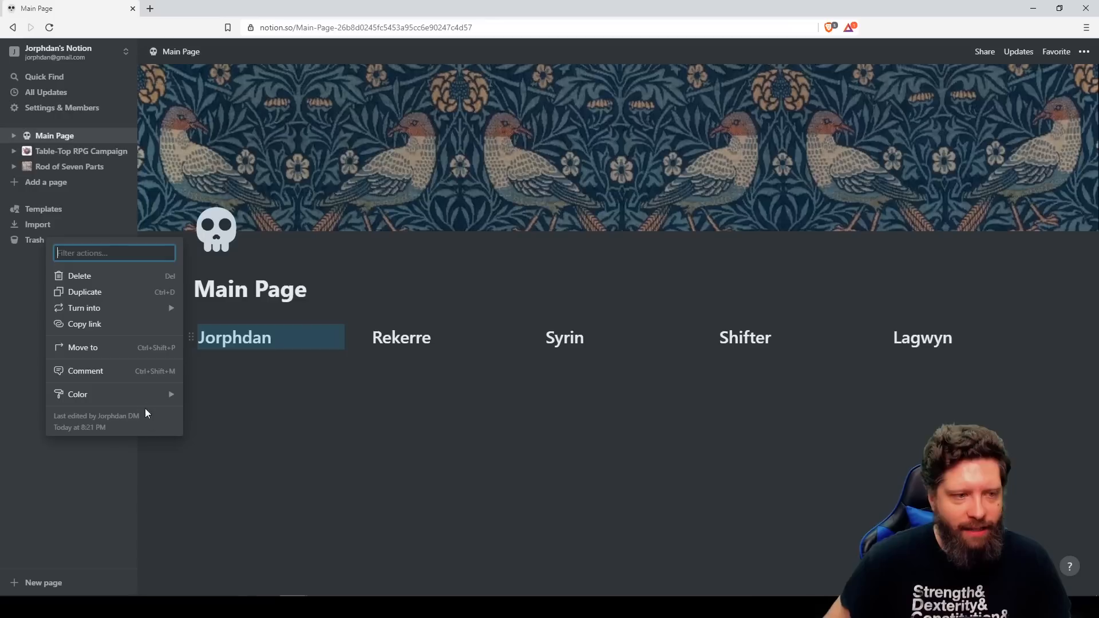
mouse_move(157, 397)
left_click(229, 502)
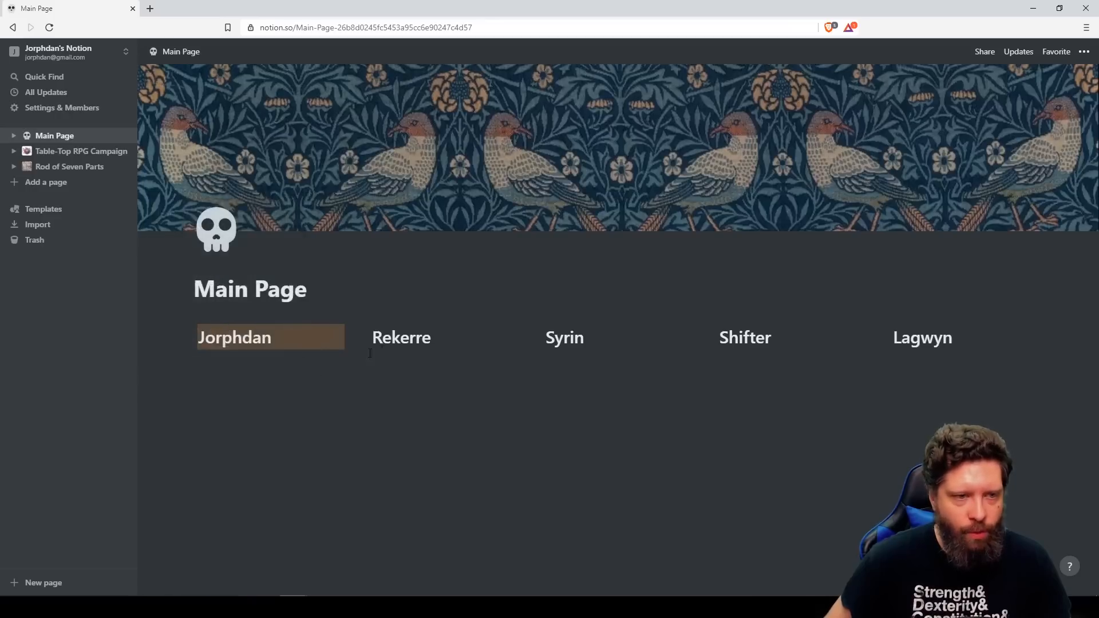
left_click(363, 336)
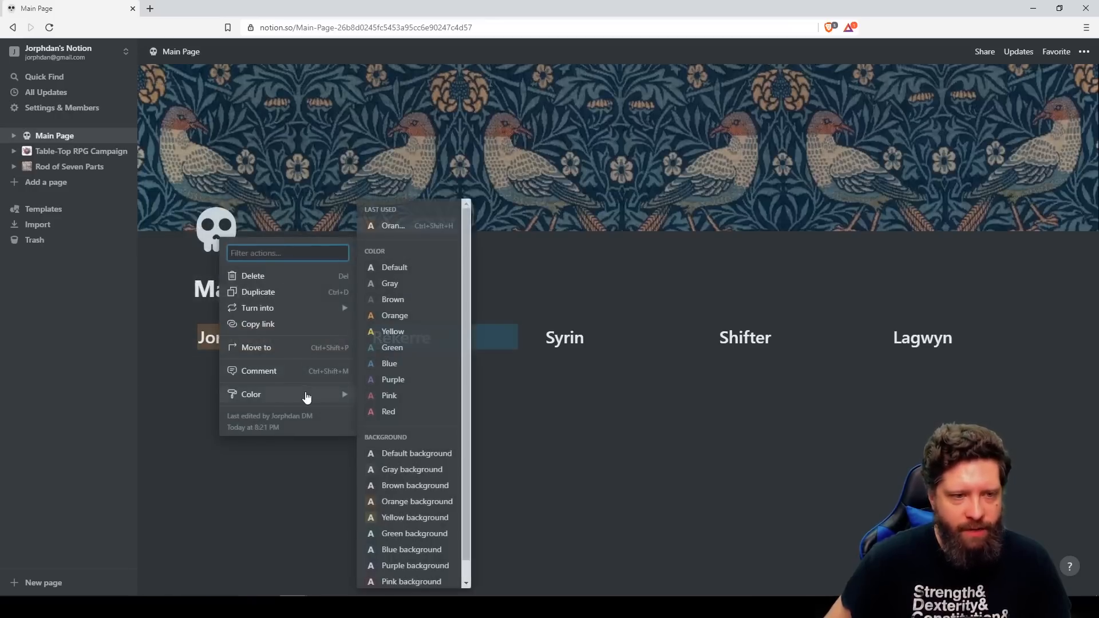
mouse_move(319, 401)
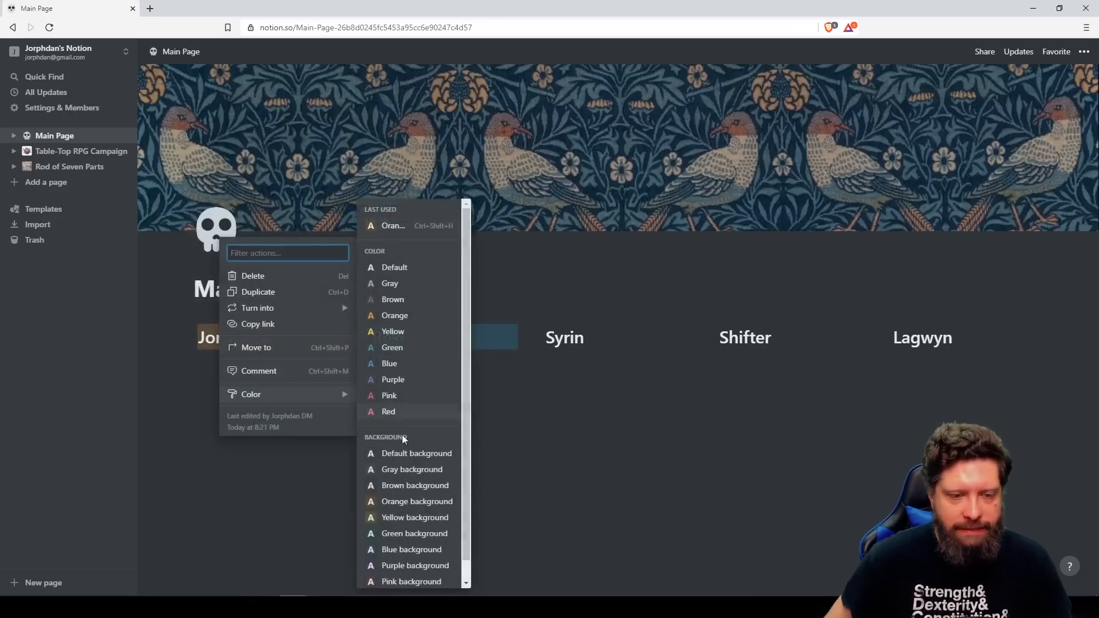
left_click(400, 535)
Look through the available block types and insert a sub-page in the first column below its heading.
left_click(245, 397)
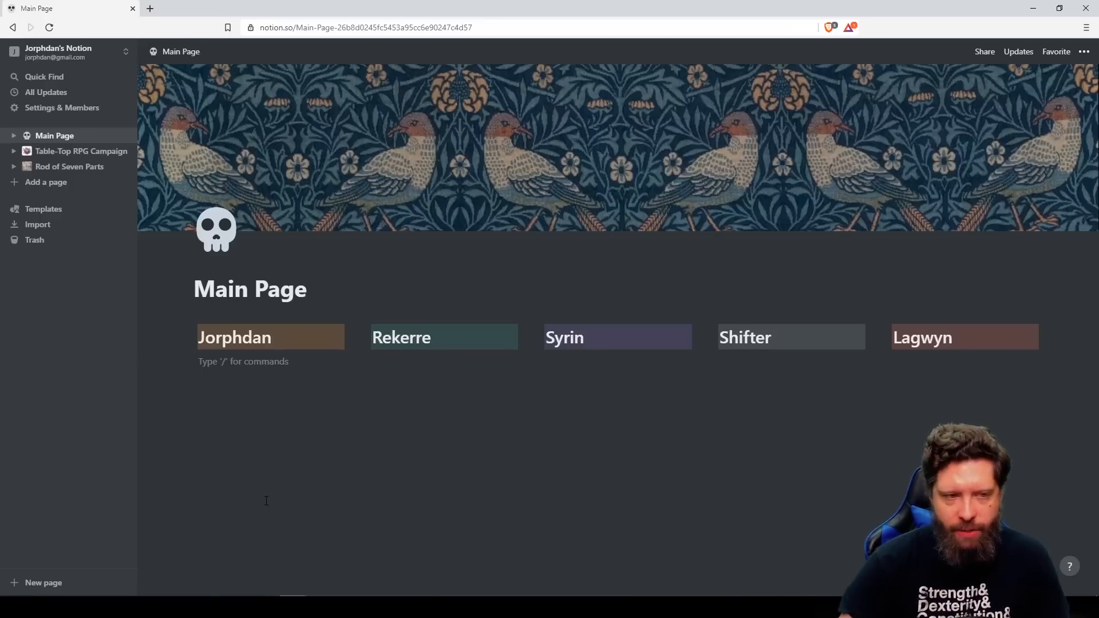
type("/")
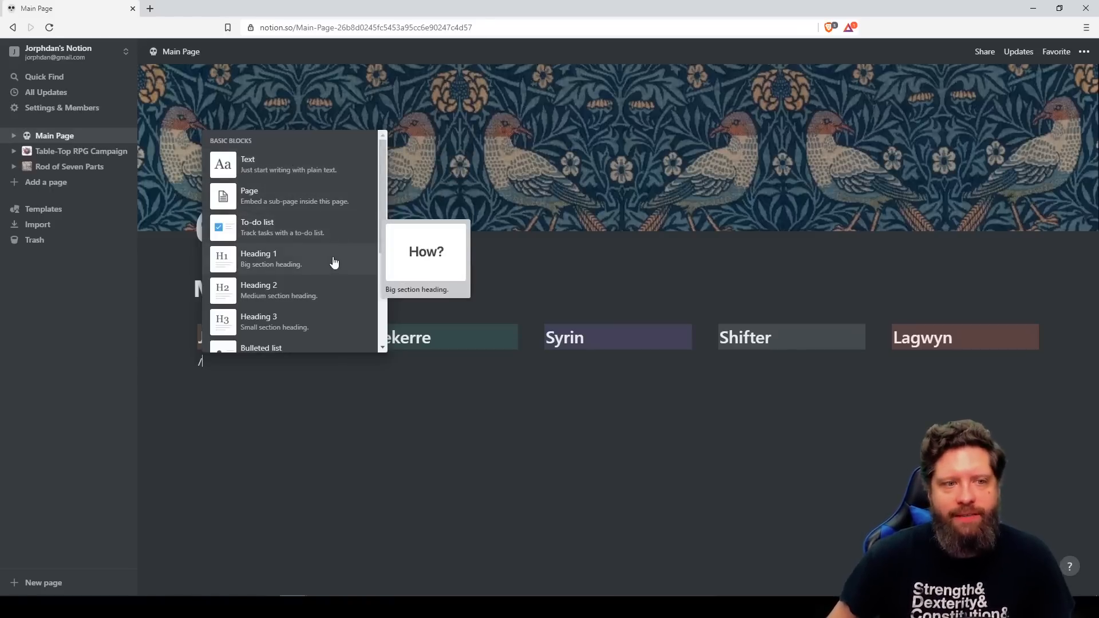
scroll(335, 262, "down", 3)
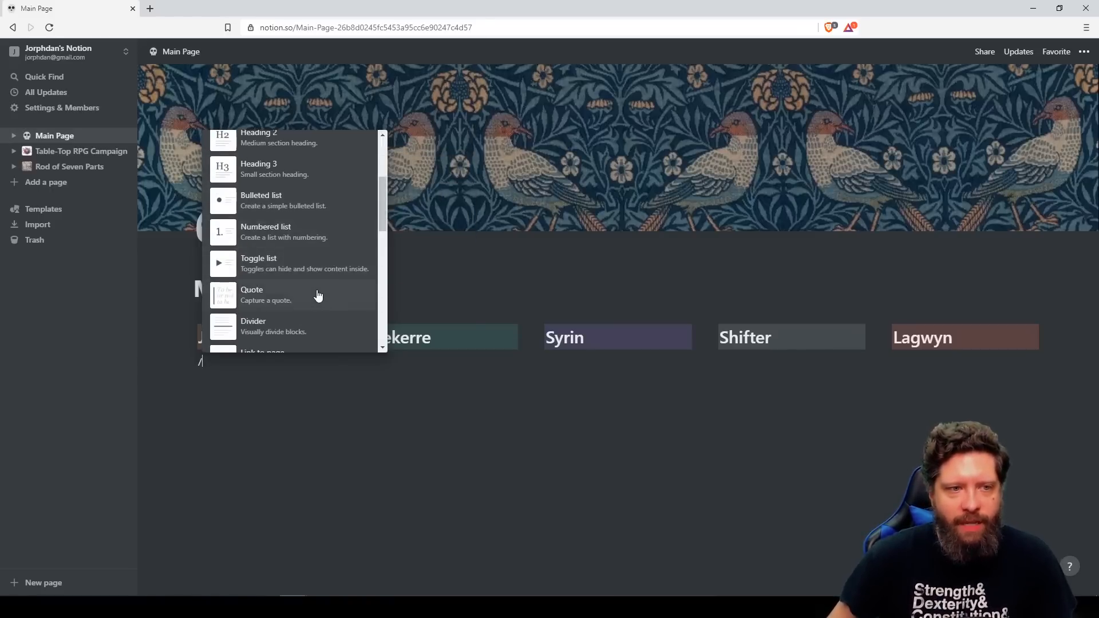
scroll(296, 248, "down", 3)
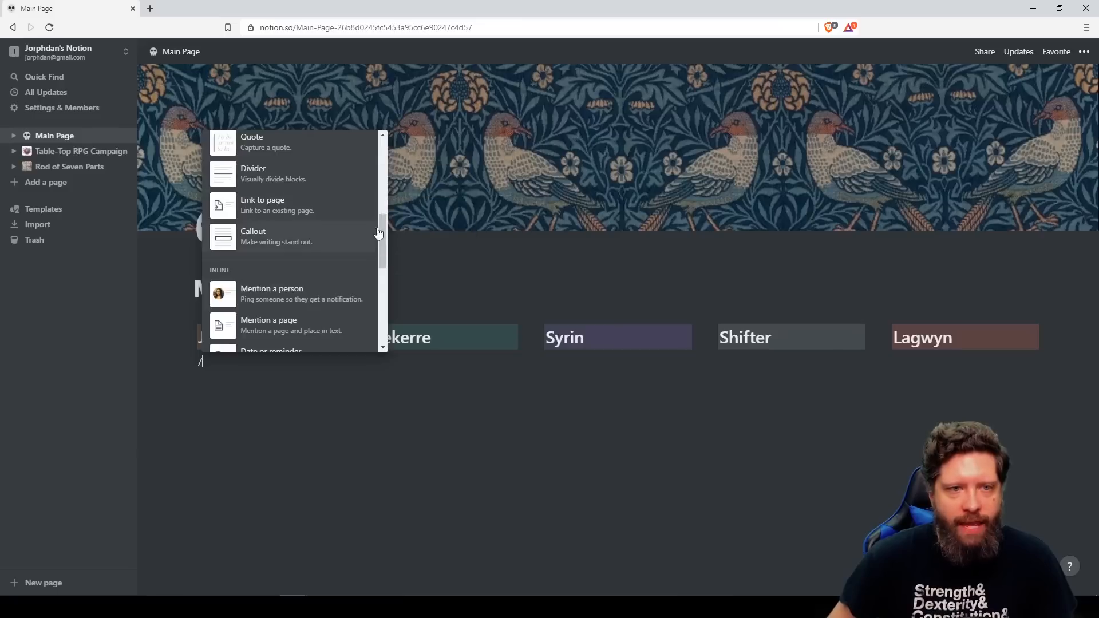
scroll(382, 238, "down", 1)
left_click_drag(383, 242, 385, 150)
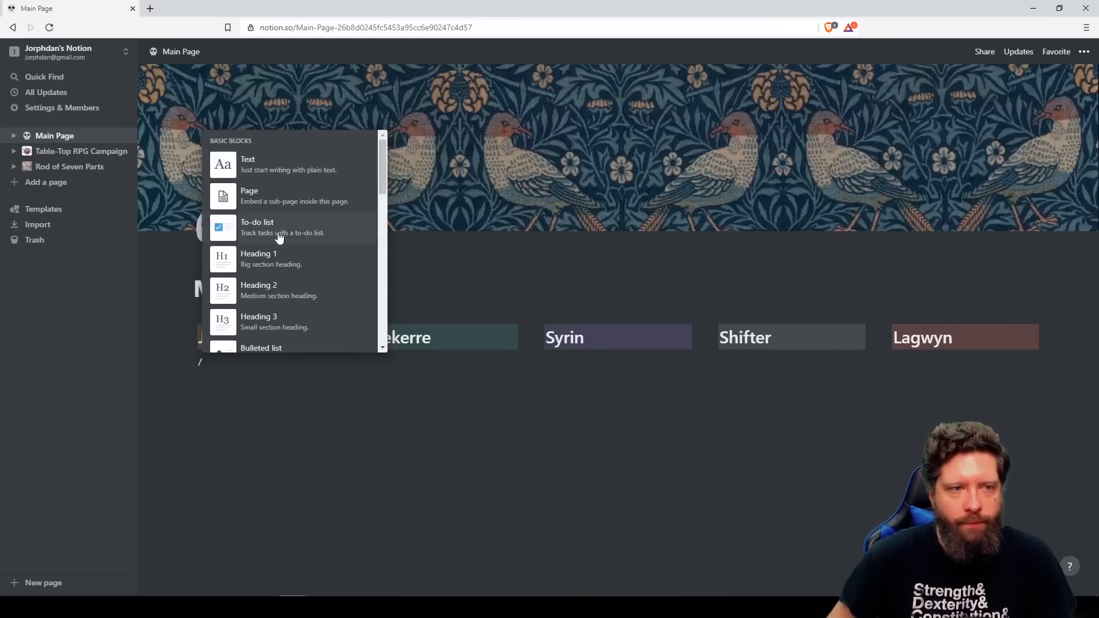
left_click(264, 200)
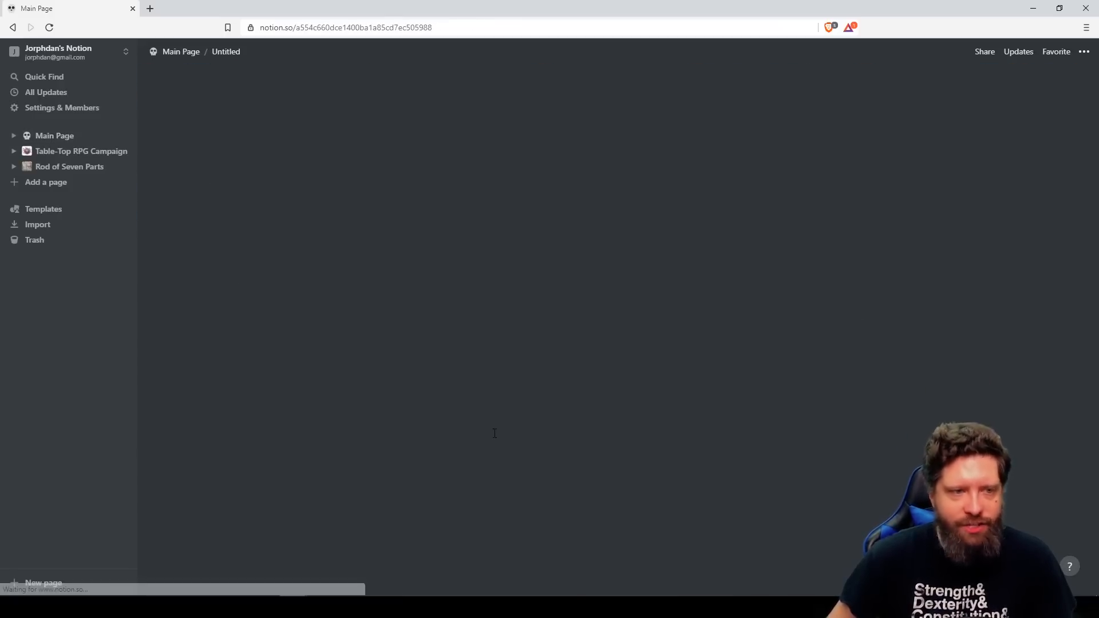
Title the sub-page New Page, start it as an empty page and enter the text "I can literally add anything here.".
type("New ")
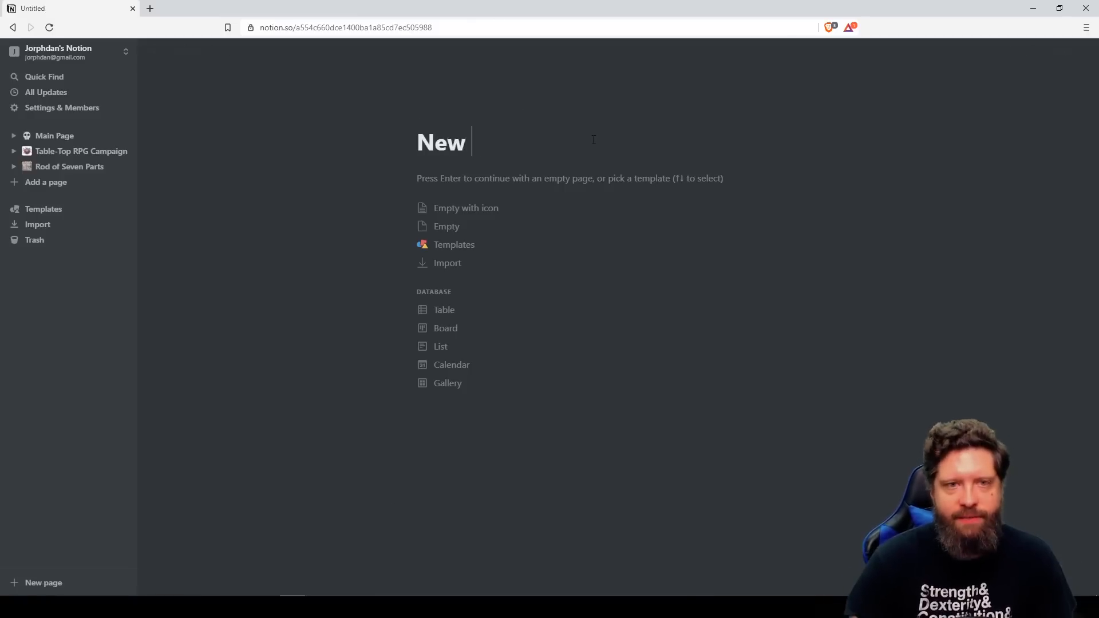
type("Mage")
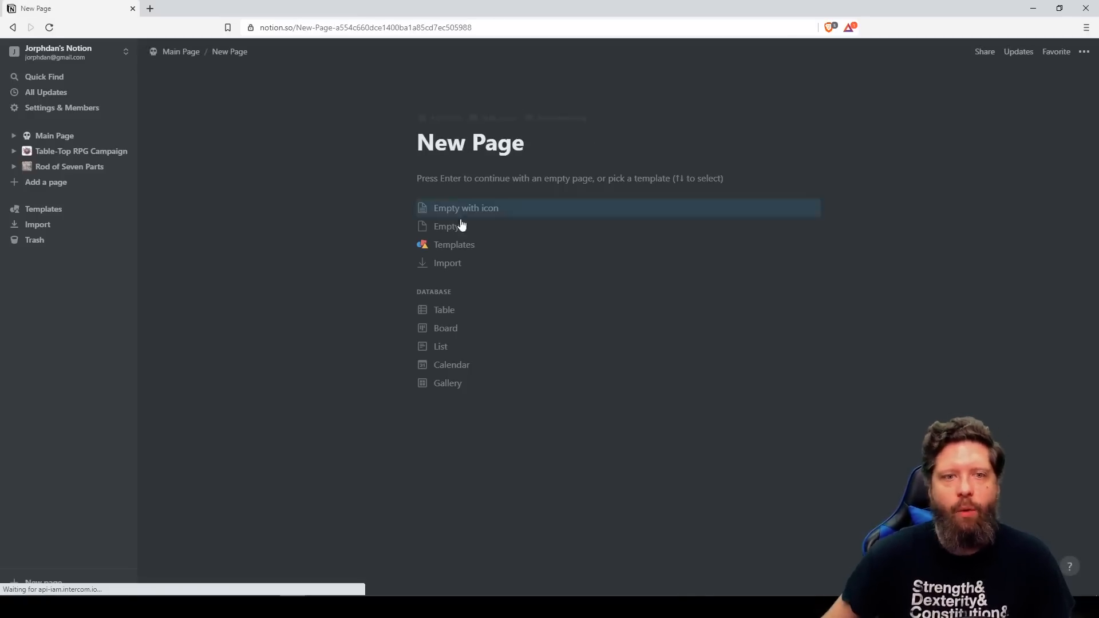
left_click(435, 230)
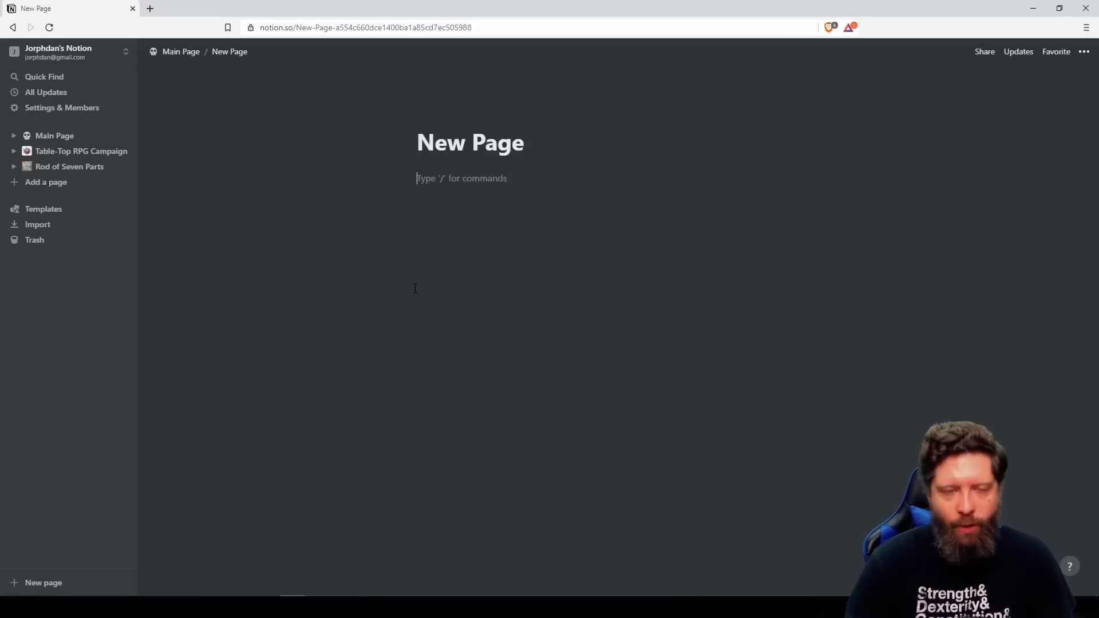
type("I a")
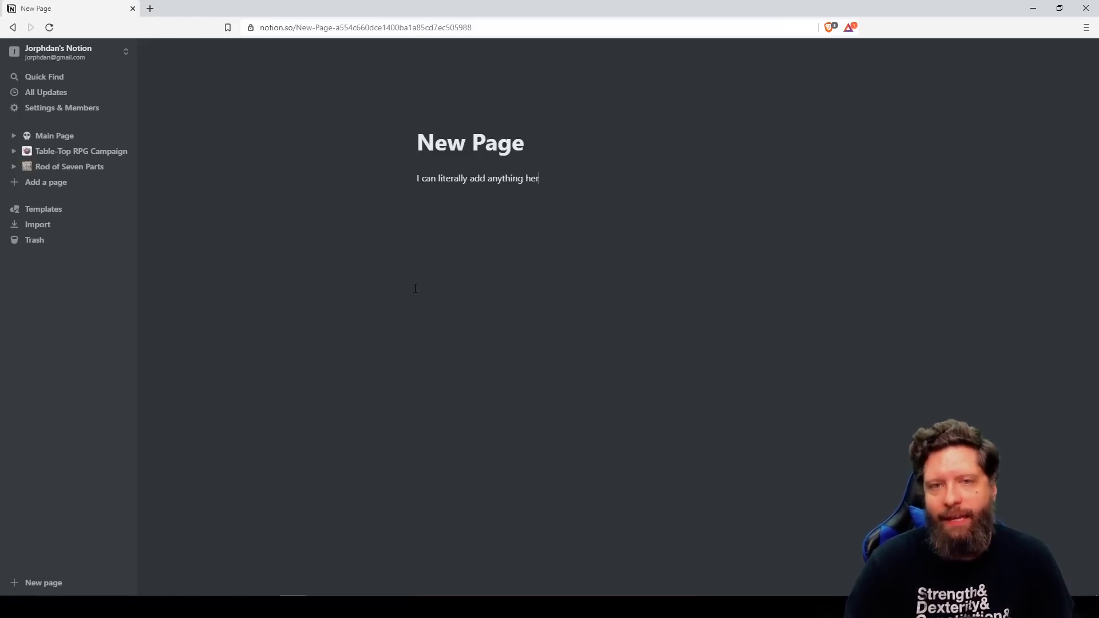
type("e.")
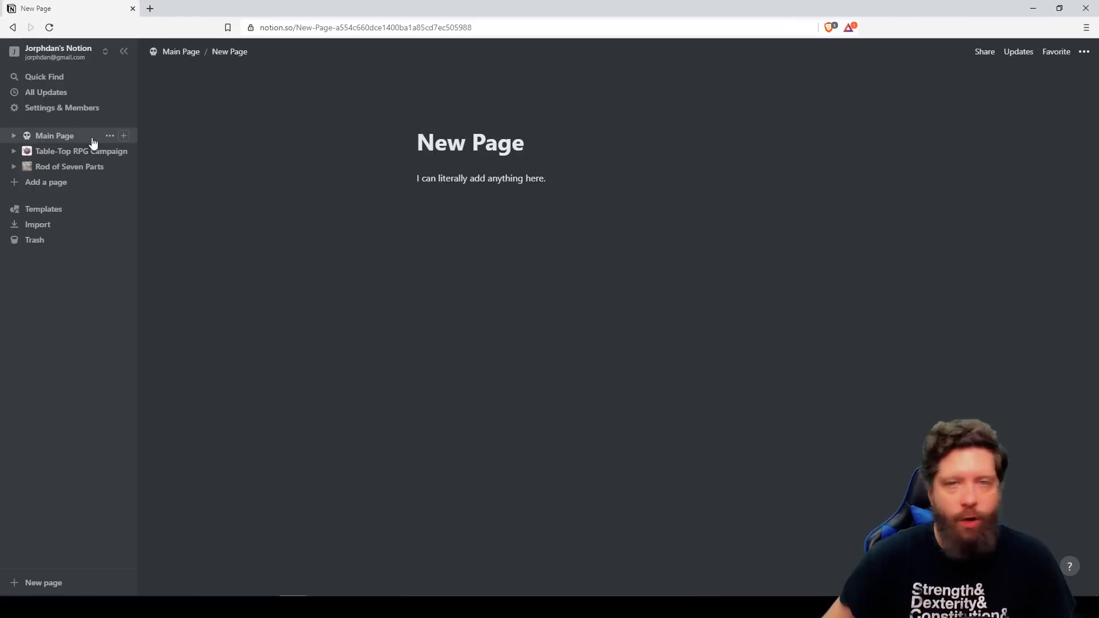
Show Main Page's sub-pages in the page tree, open New Page from its link on Main Page and return to Main Page.
left_click(13, 137)
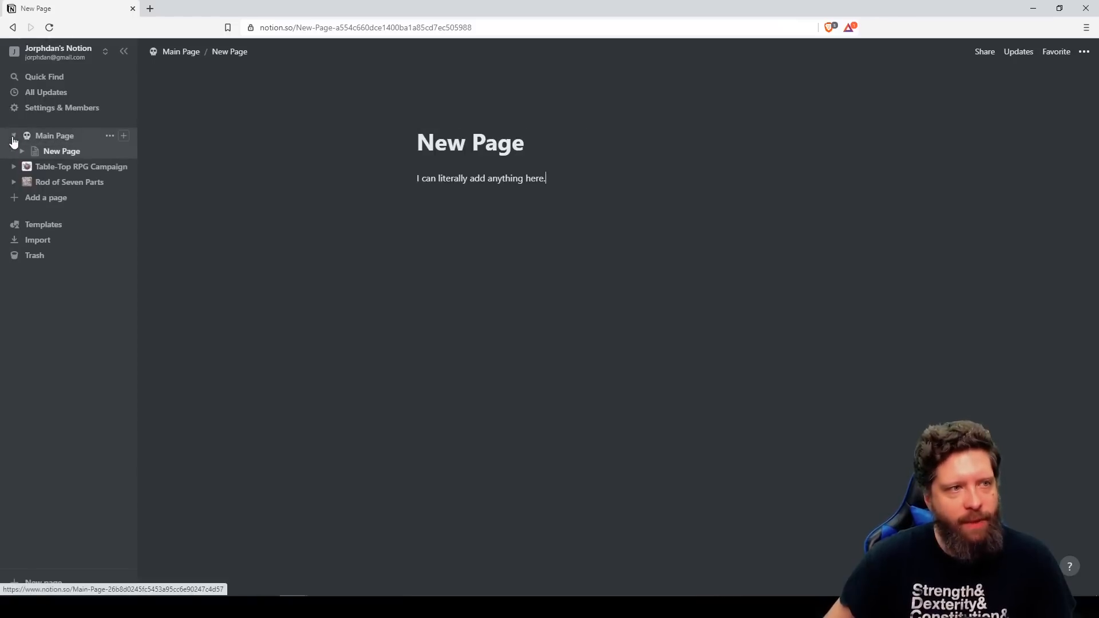
left_click(57, 137)
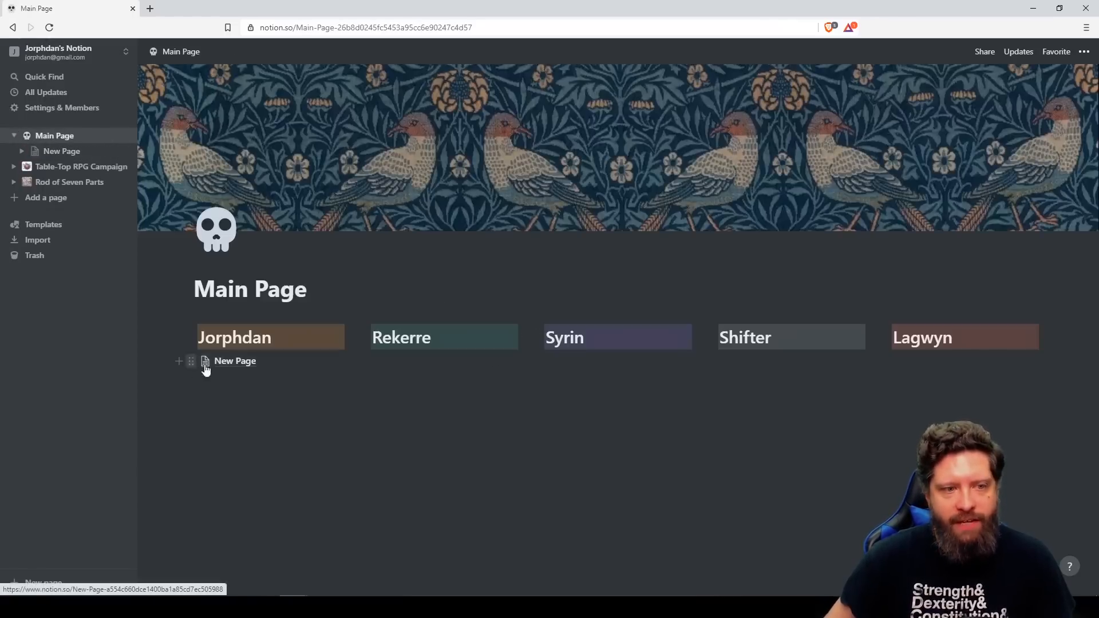
left_click(206, 370)
left_click(68, 138)
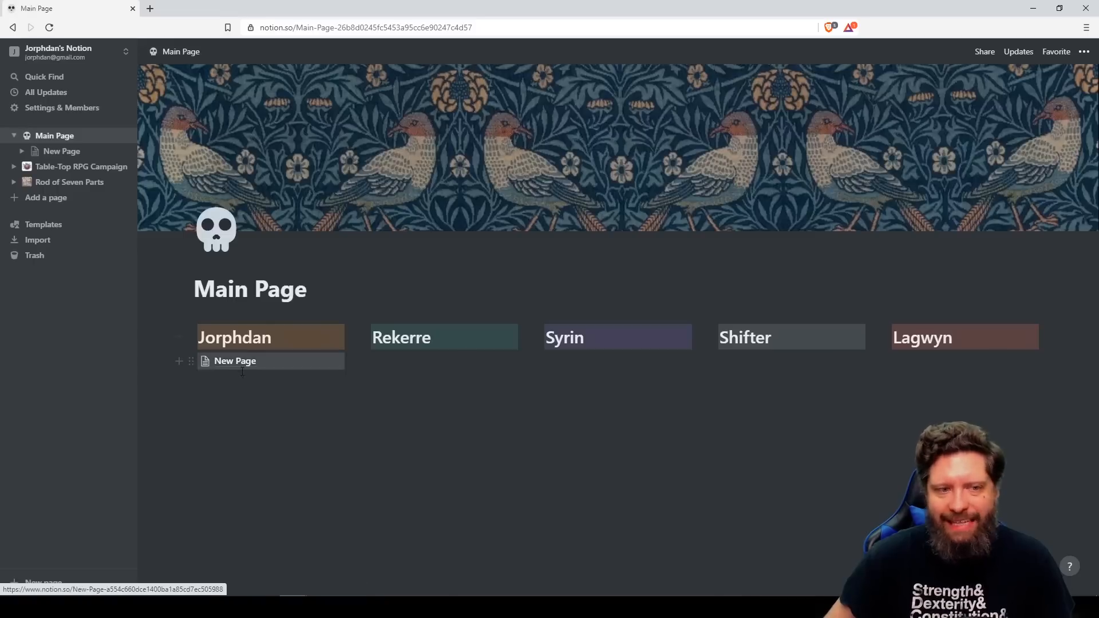
Add a bulleted list below the New Page link with three items, each reading Hello.
left_click(355, 456)
type("/")
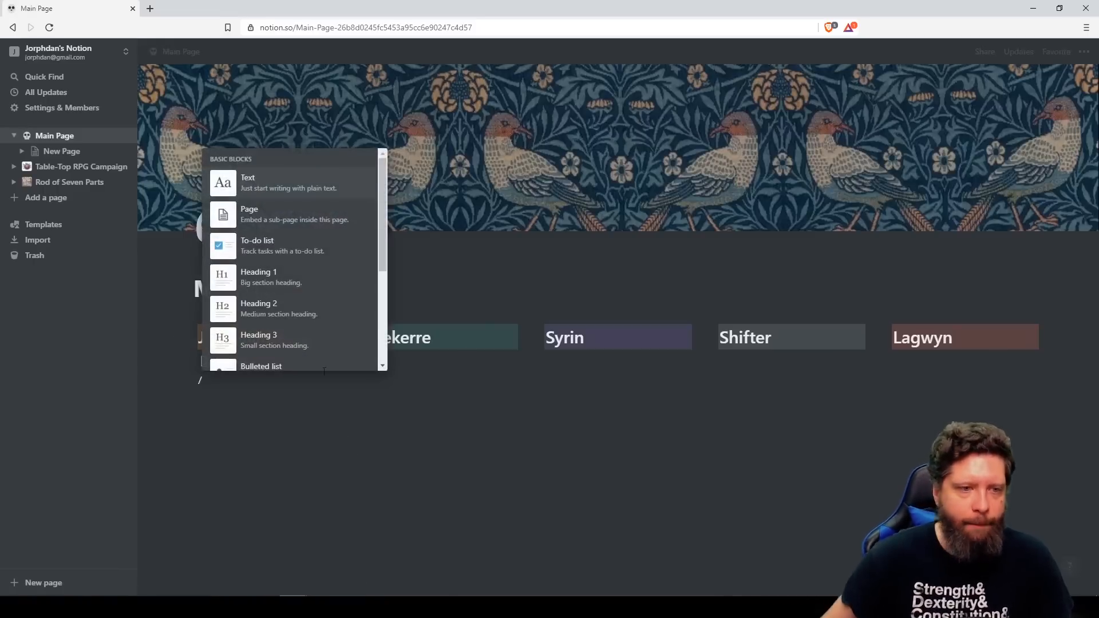
left_click(291, 366)
type("Hello")
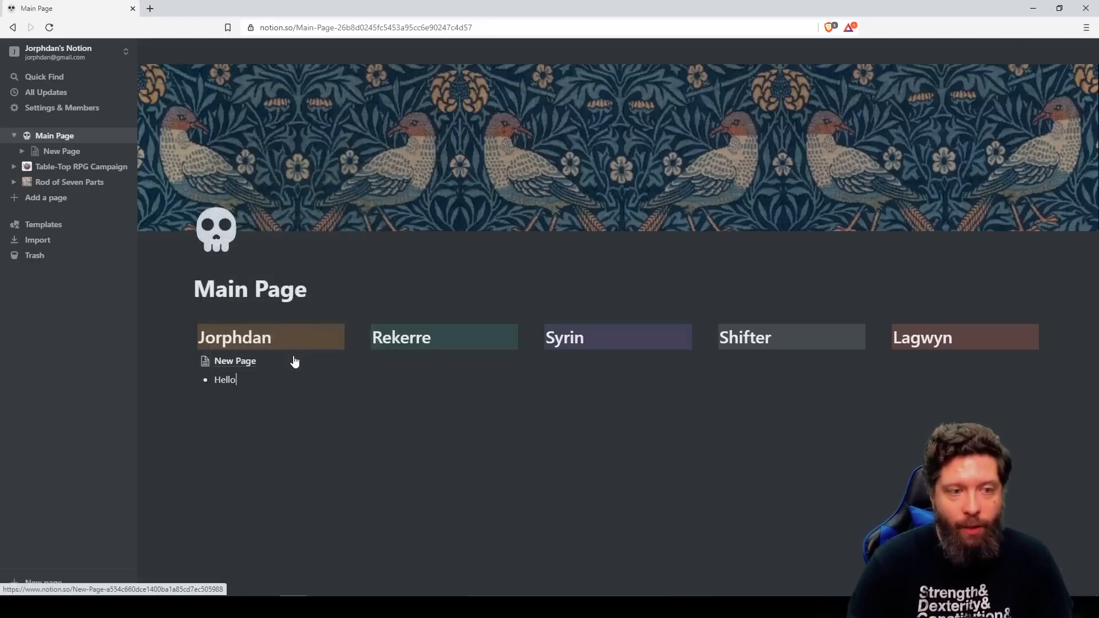
type("lo")
key("Return")
type("Hello")
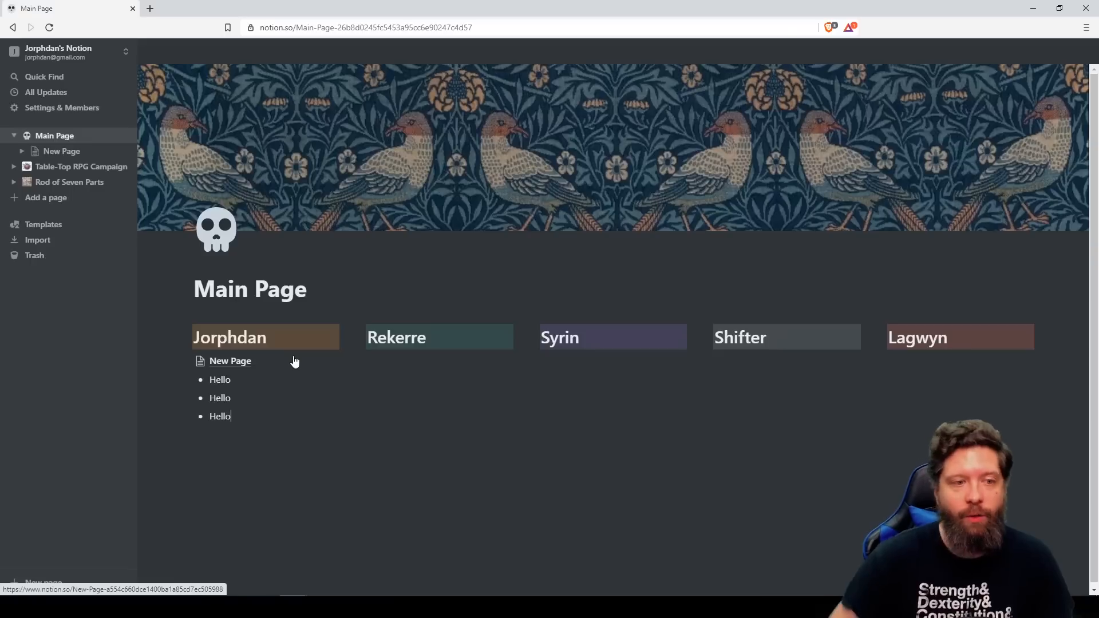
Insert a toggle list below the second column's heading with the text "Hello this is a toggle".
left_click(405, 364)
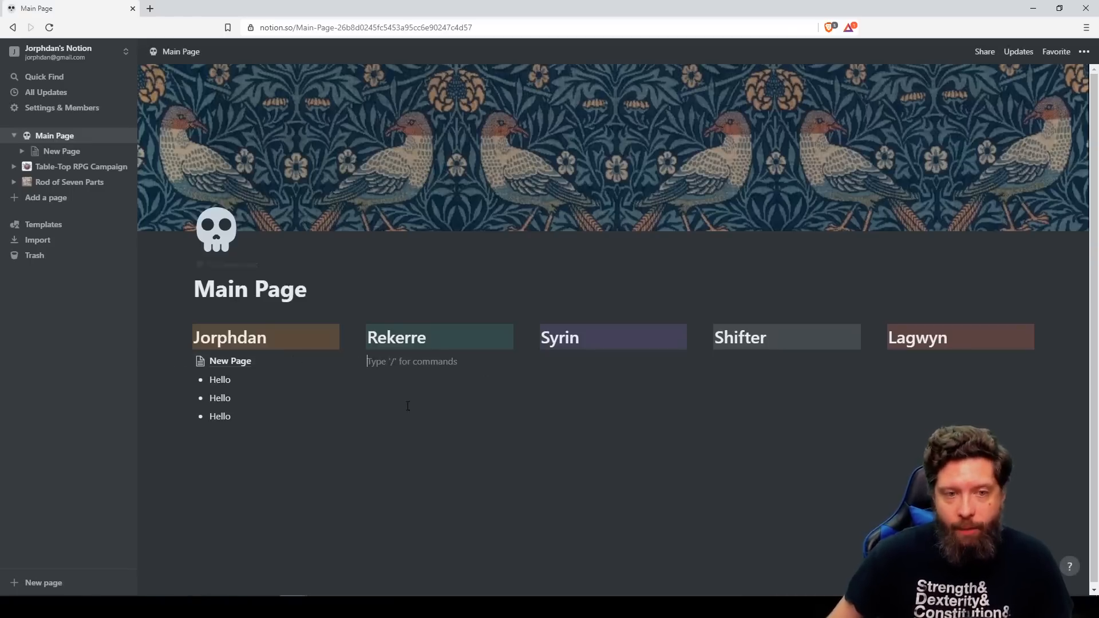
type("/")
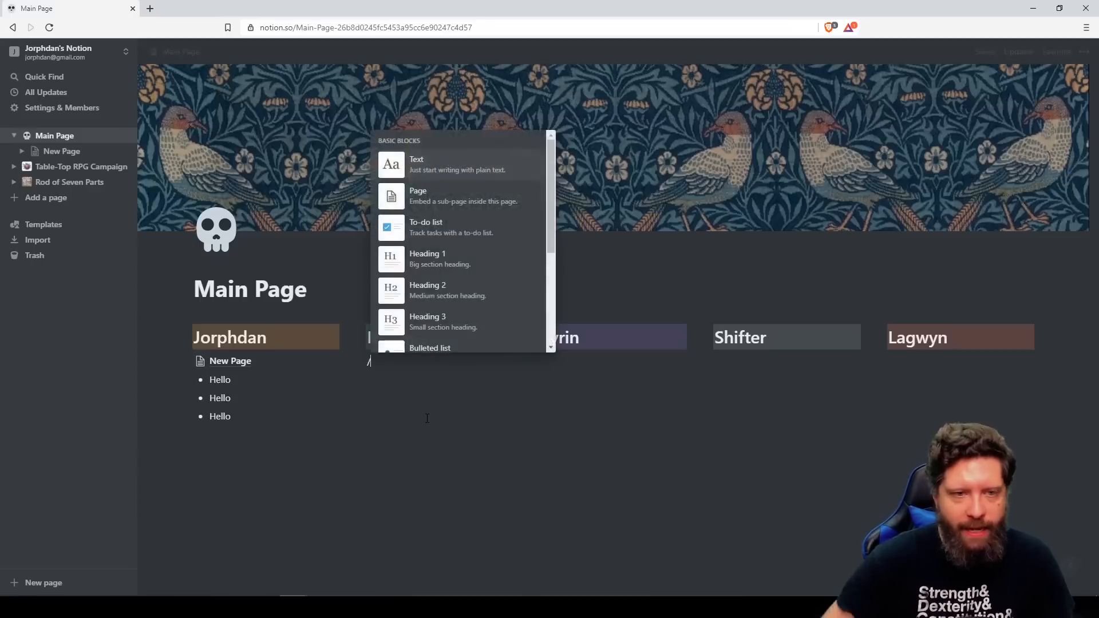
scroll(468, 319, "down", 3)
left_click(444, 263)
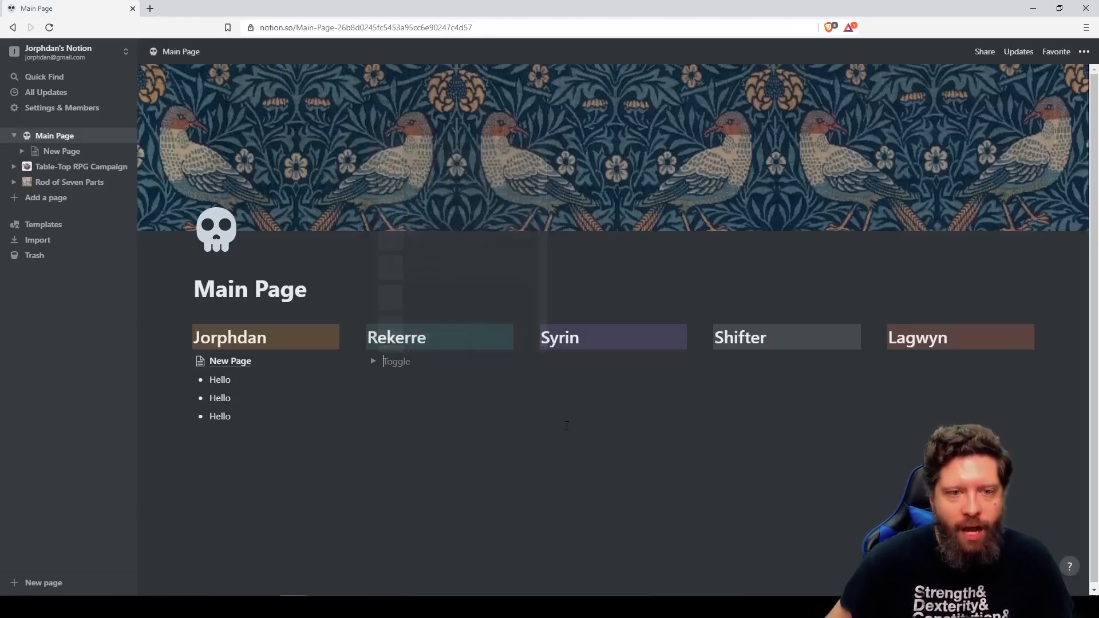
type("Hello this is a toggle")
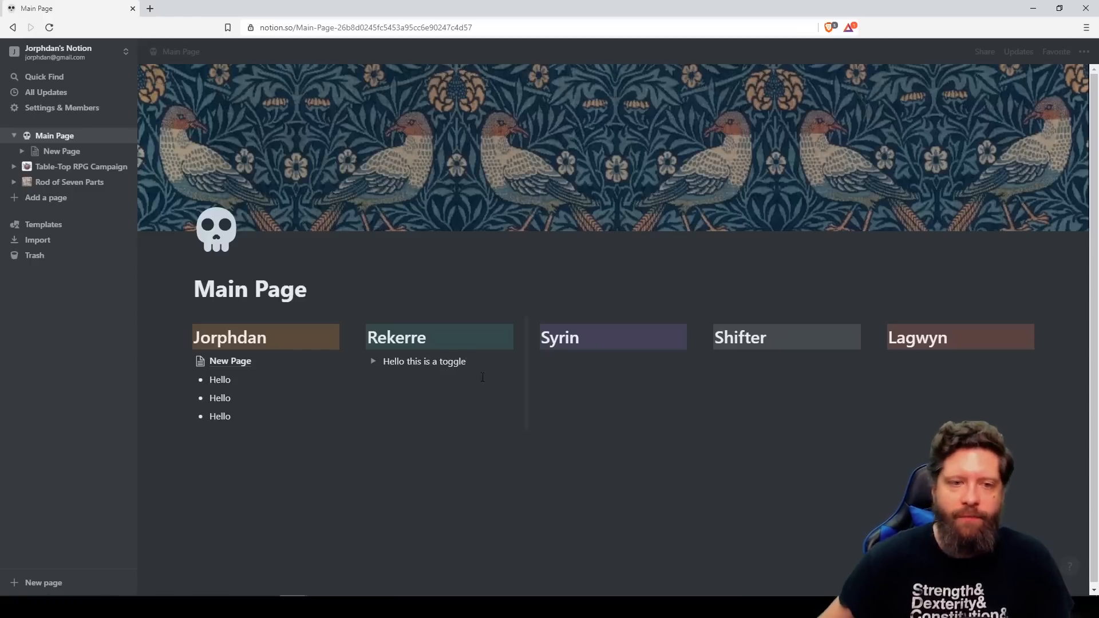
Expand the toggle and enter "add a bunch of stuff down here" as its content.
left_click(373, 361)
left_click(412, 383)
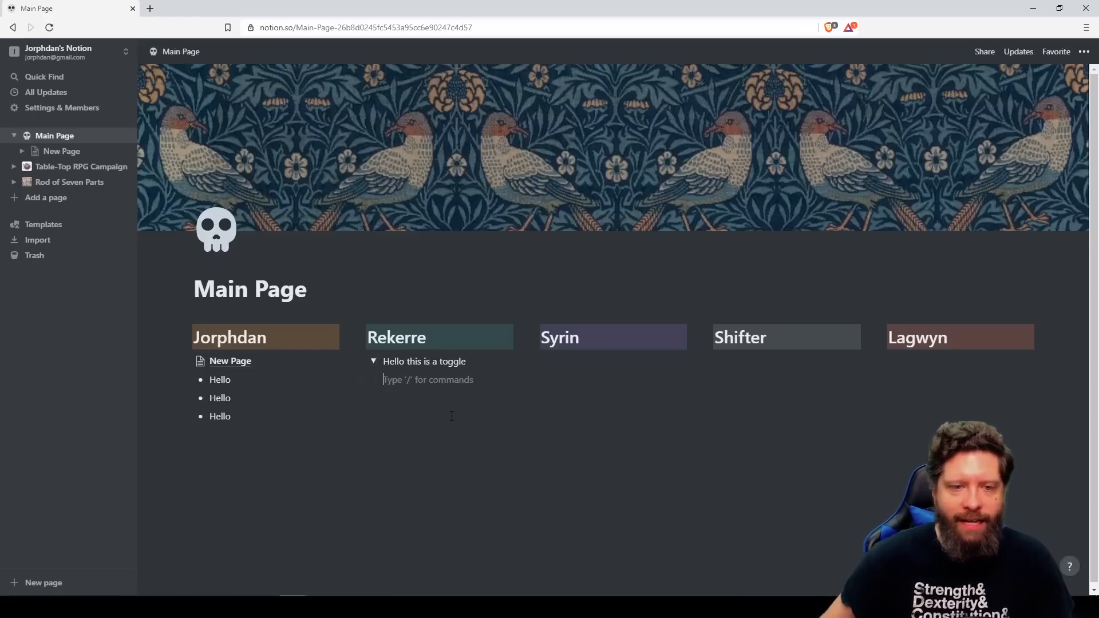
type("add a bunch of stuff down here")
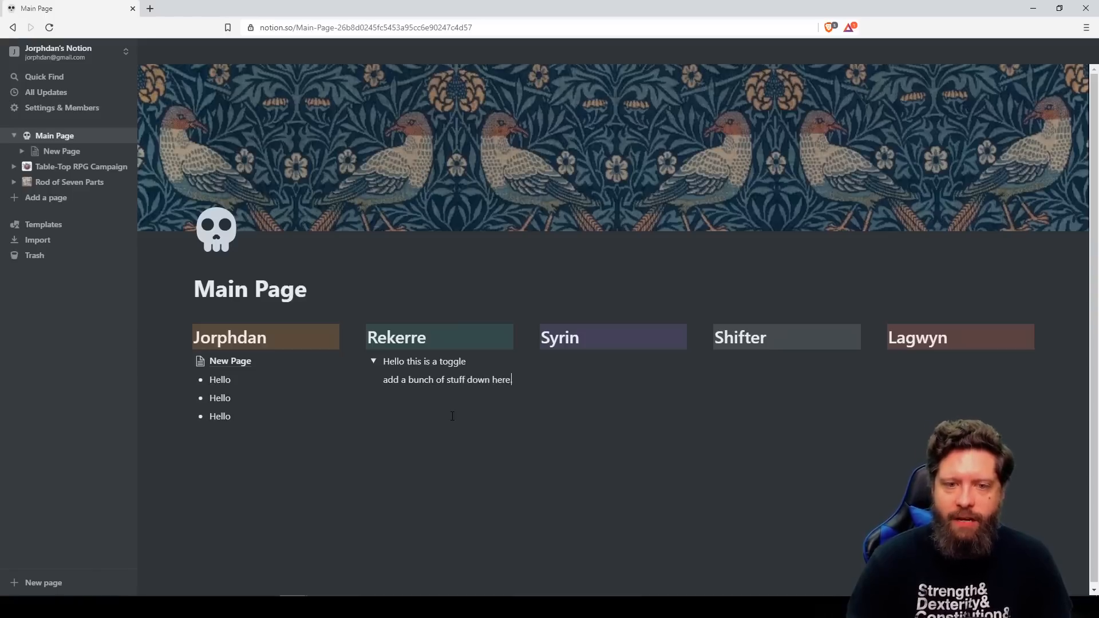
Collapse the toggle in the second column, reopen it to check its content and collapse it again.
left_click(372, 361)
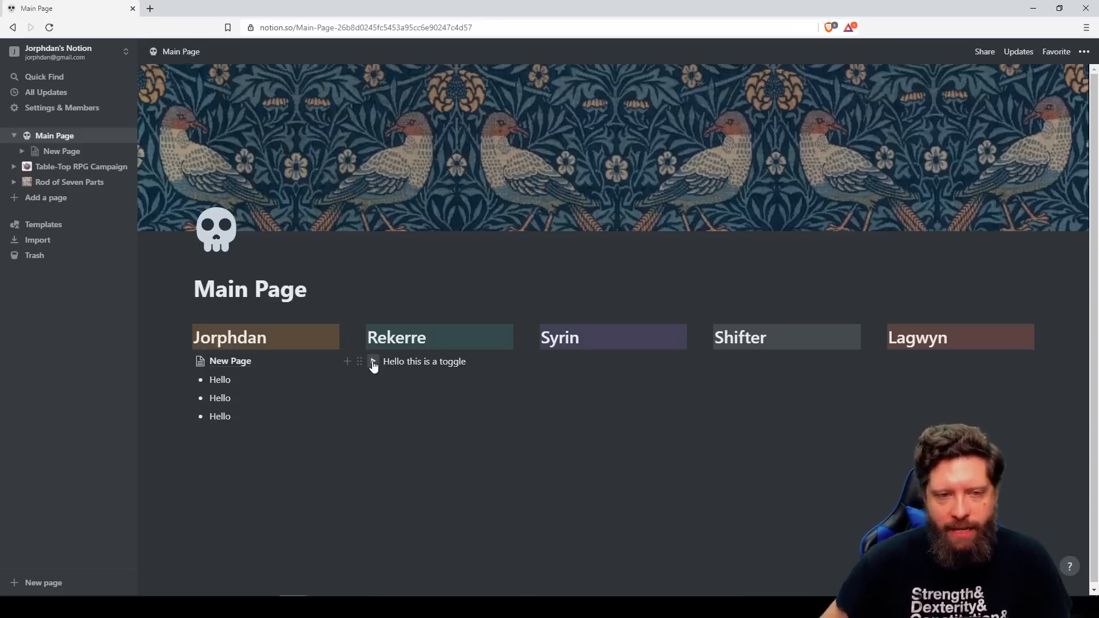
left_click(373, 362)
left_click(367, 361)
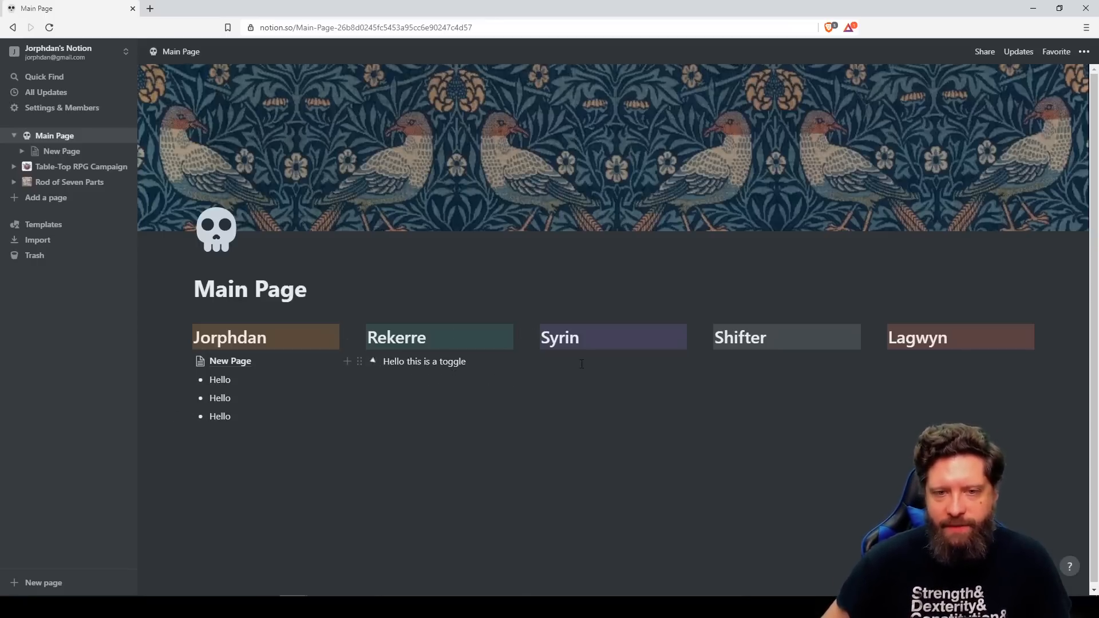
left_click(679, 465)
type("/")
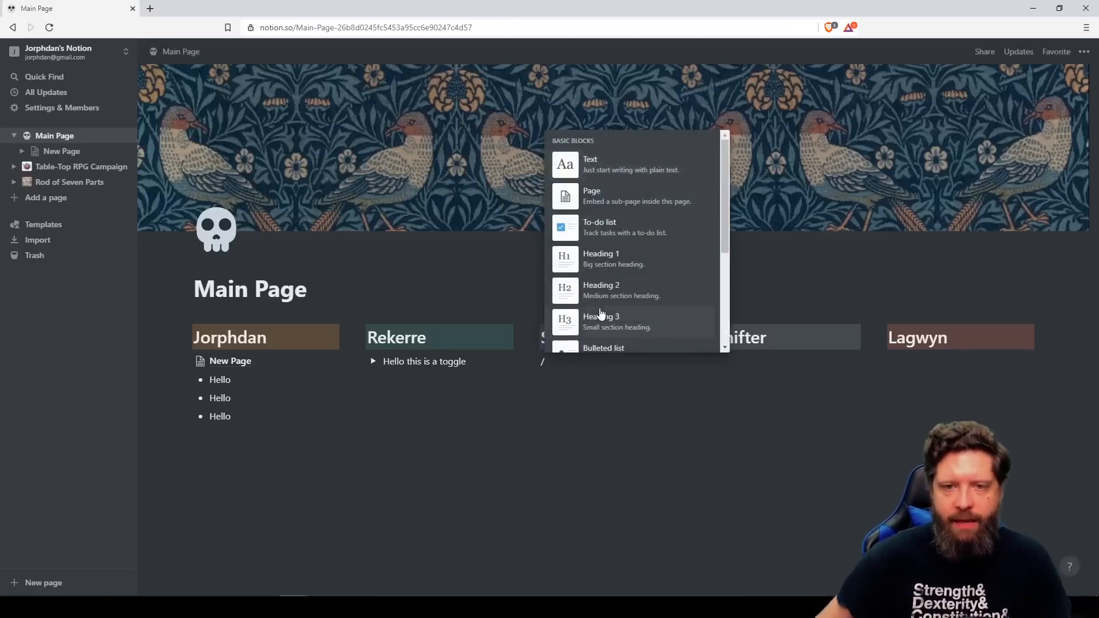
scroll(642, 303, "down", 3)
left_click(327, 304)
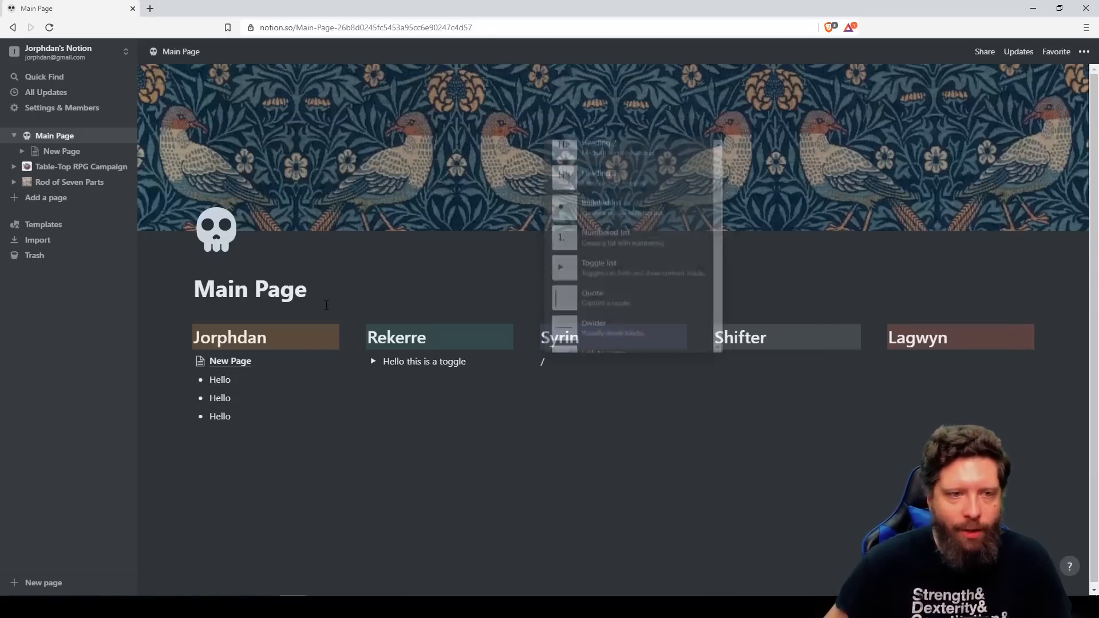
left_click(321, 301)
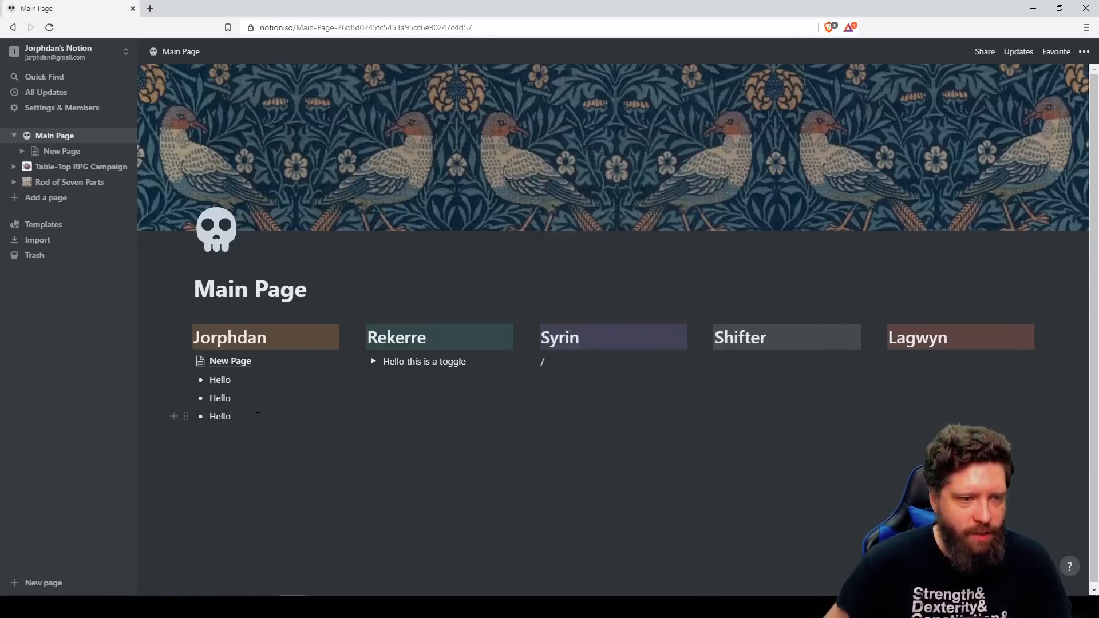
Insert a quote block above the column headings reading "To live would be an awfuly big adventure".
left_click(257, 417)
key("Return")
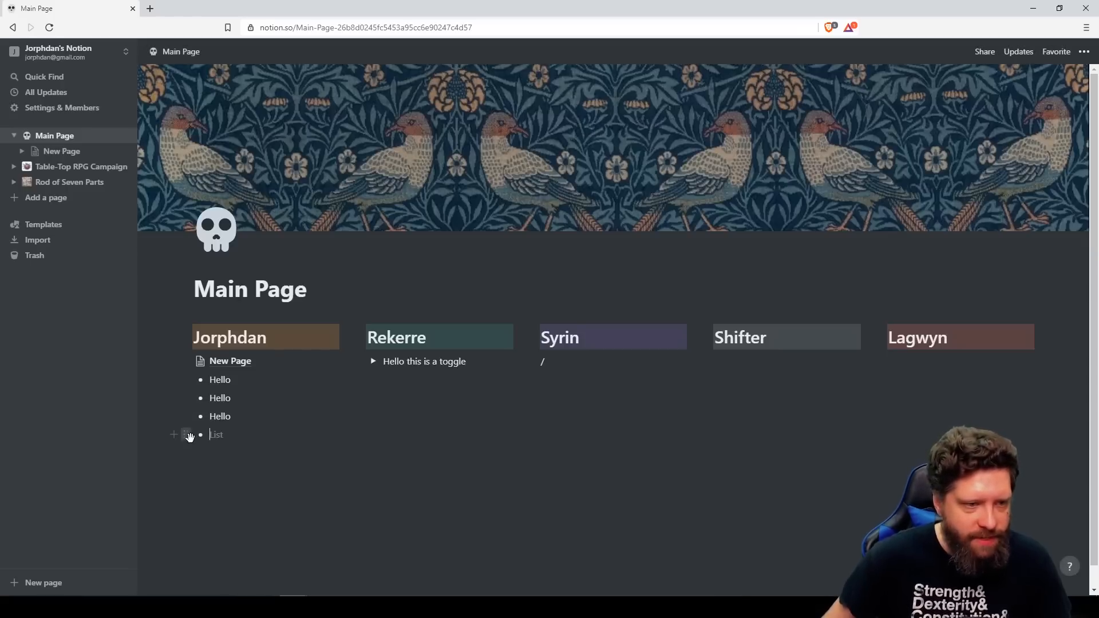
key("BackSpace")
left_click_drag(186, 435, 222, 319)
left_click(222, 319)
type("/quote")
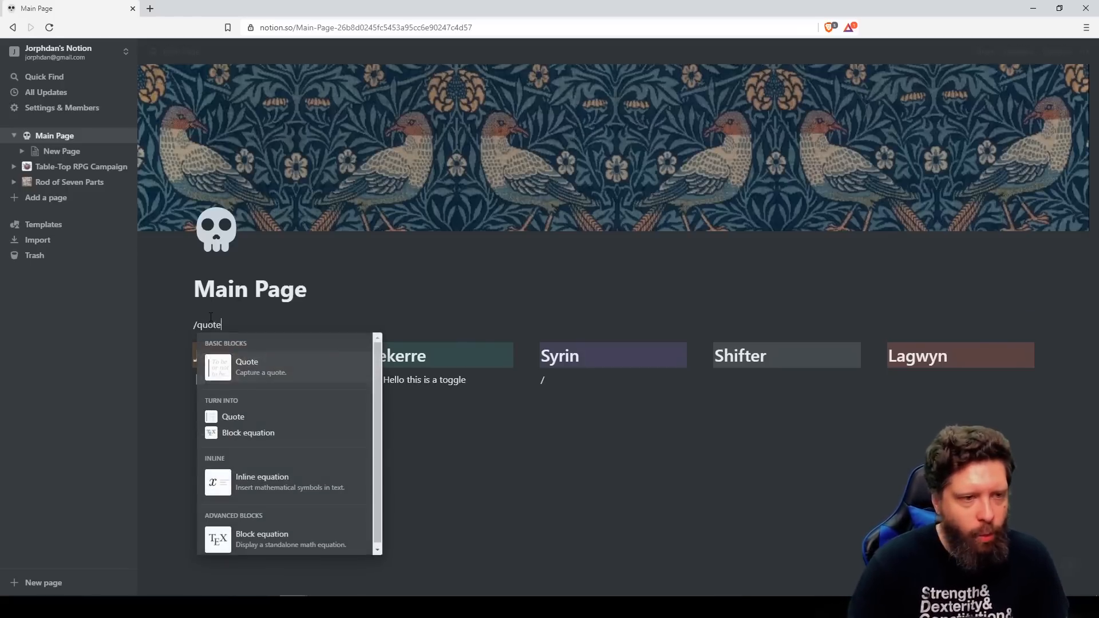
key("Return")
Correct the misspelled word in the quote to "awfully".
right_click(323, 323)
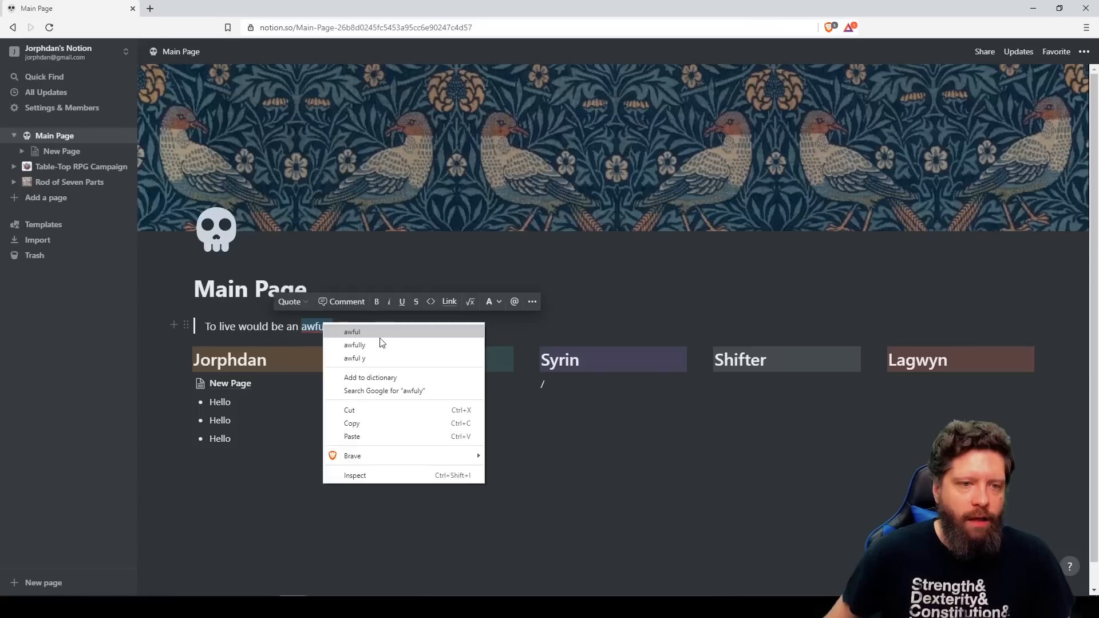
left_click(380, 343)
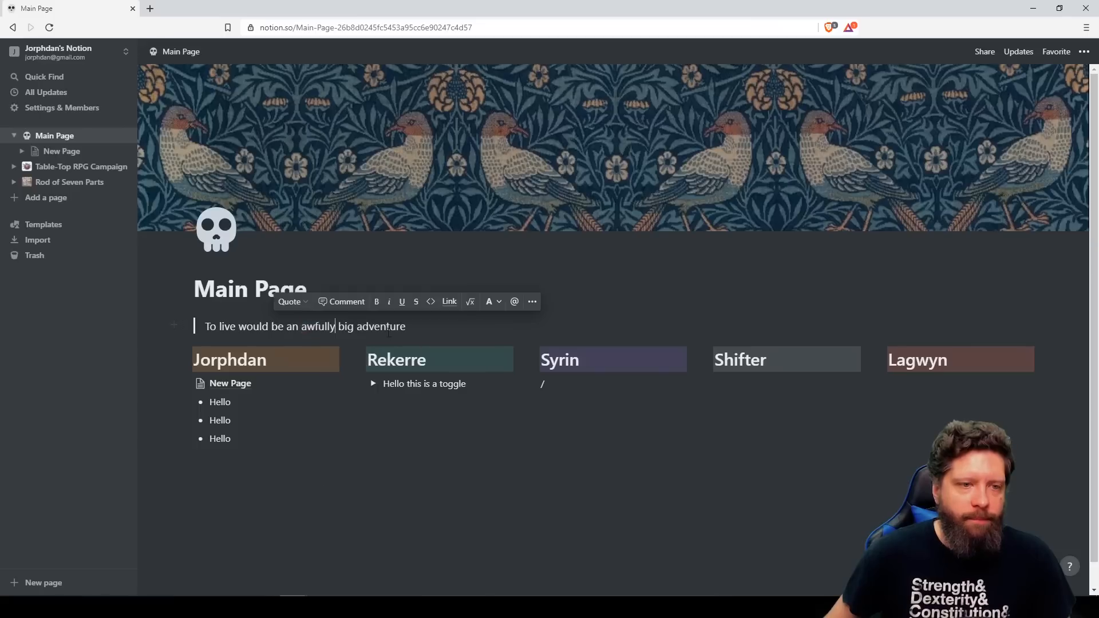
left_click(443, 324)
left_click(395, 292)
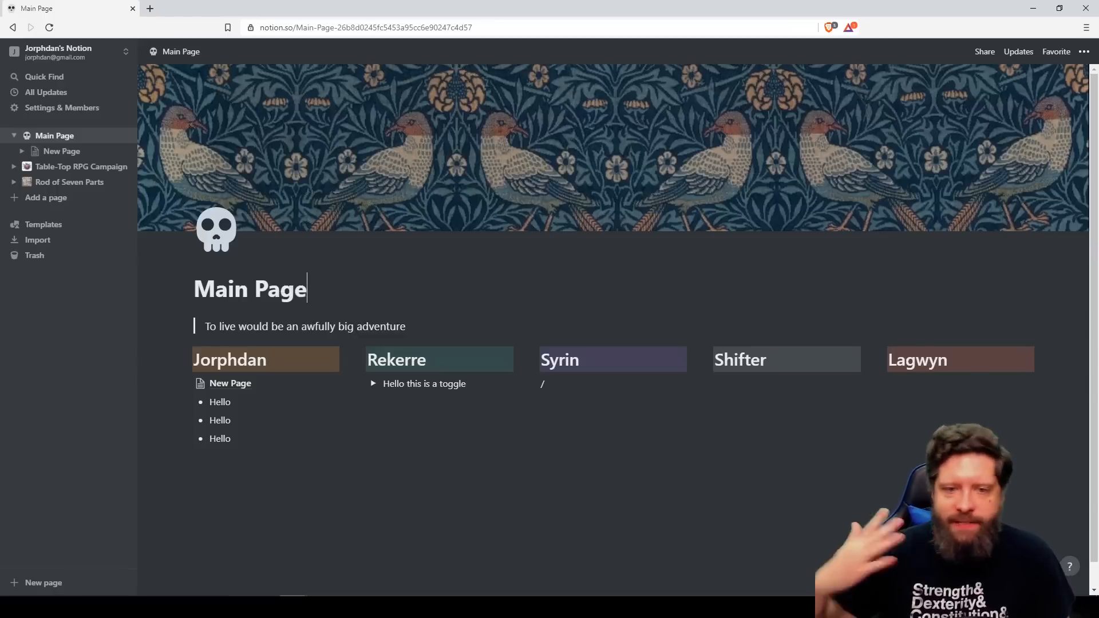
Replace the stray slash below the third column's heading with a link to the existing page Rod of Seven Parts.
left_click(588, 393)
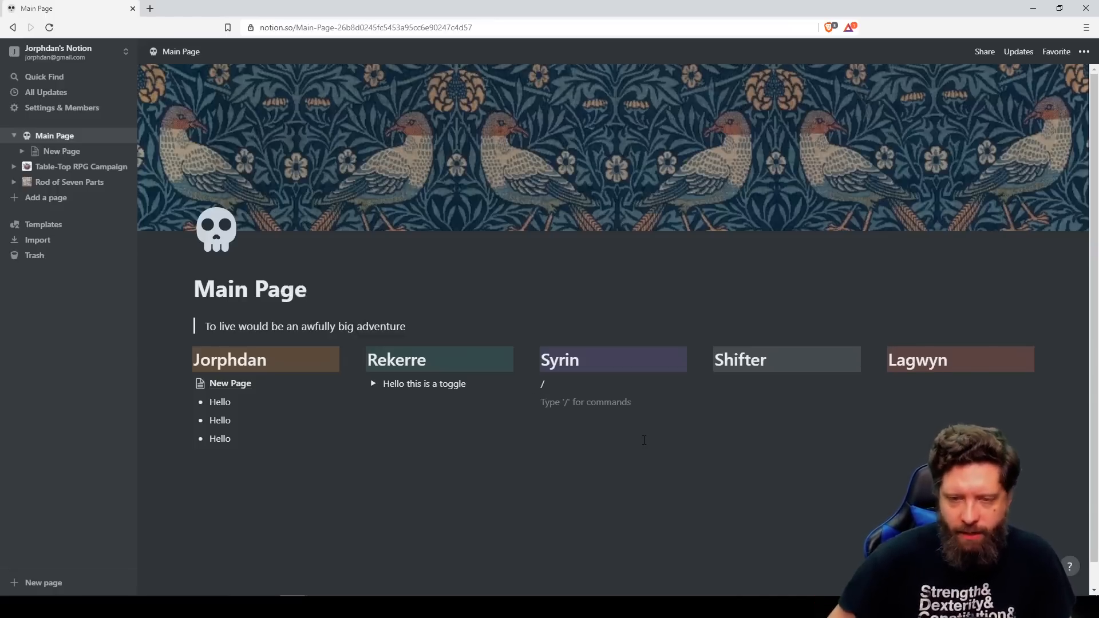
key("BackSpace")
key("BackSpace")
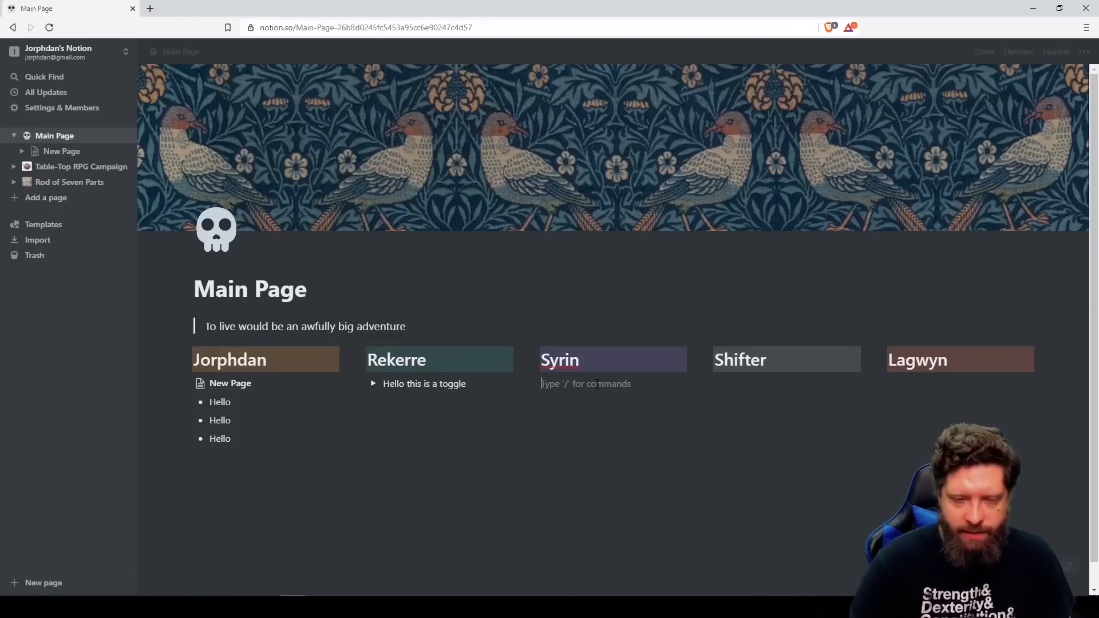
type("/")
scroll(659, 295, "down", 3)
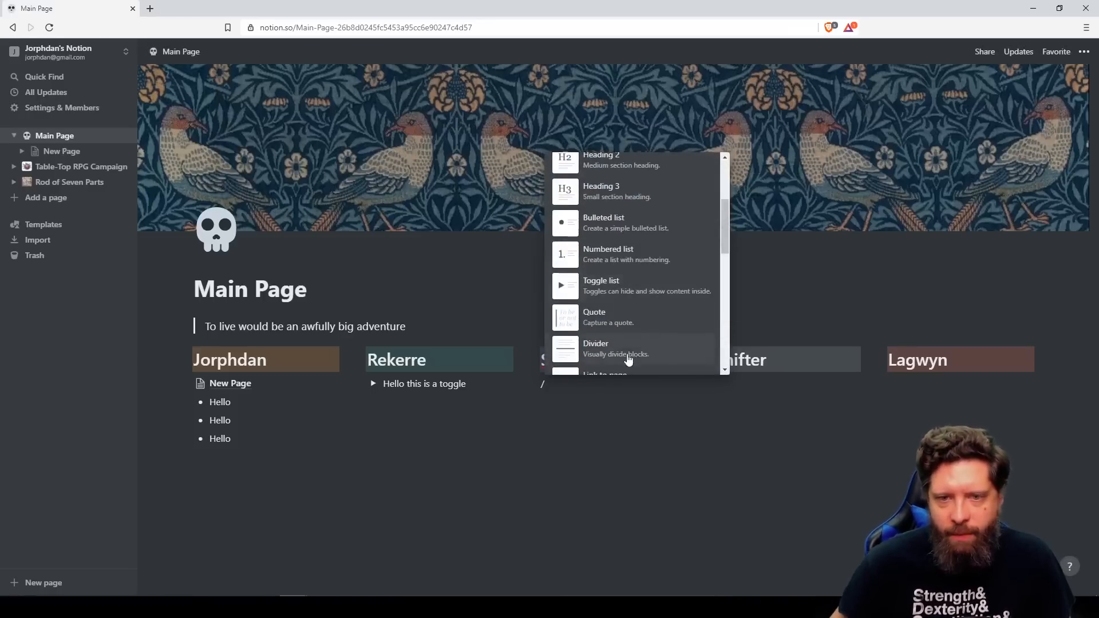
scroll(642, 250, "down", 3)
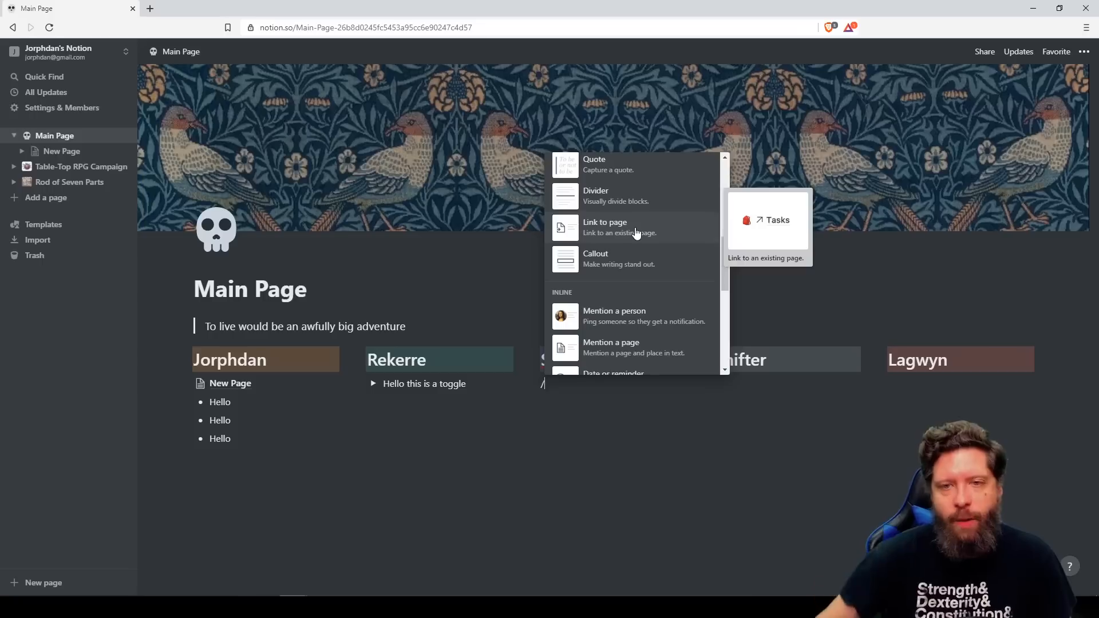
left_click(637, 232)
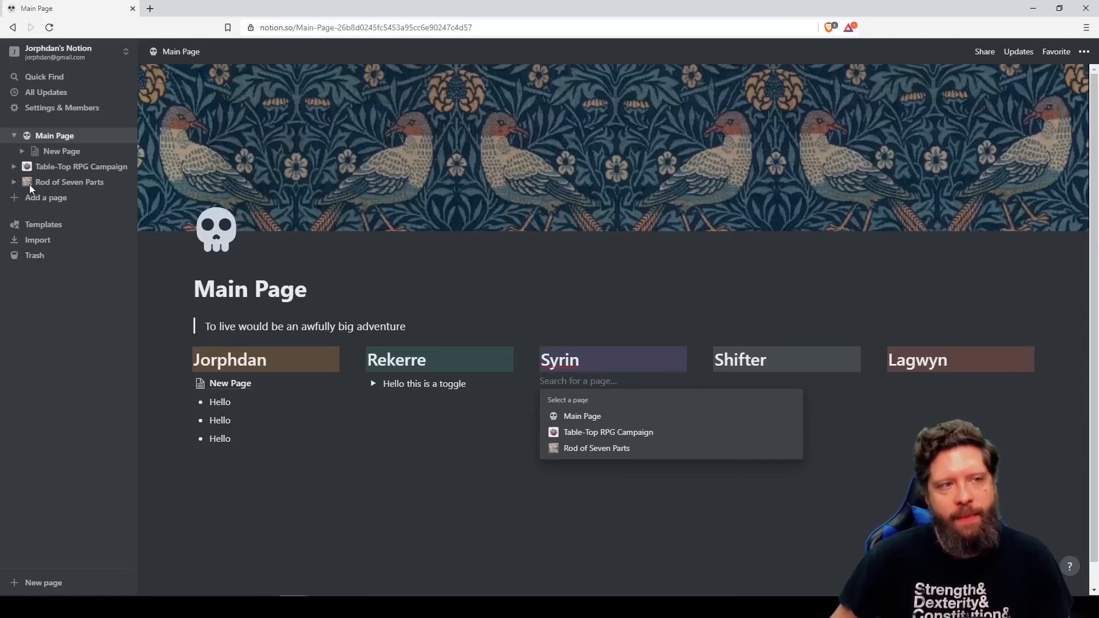
left_click(596, 449)
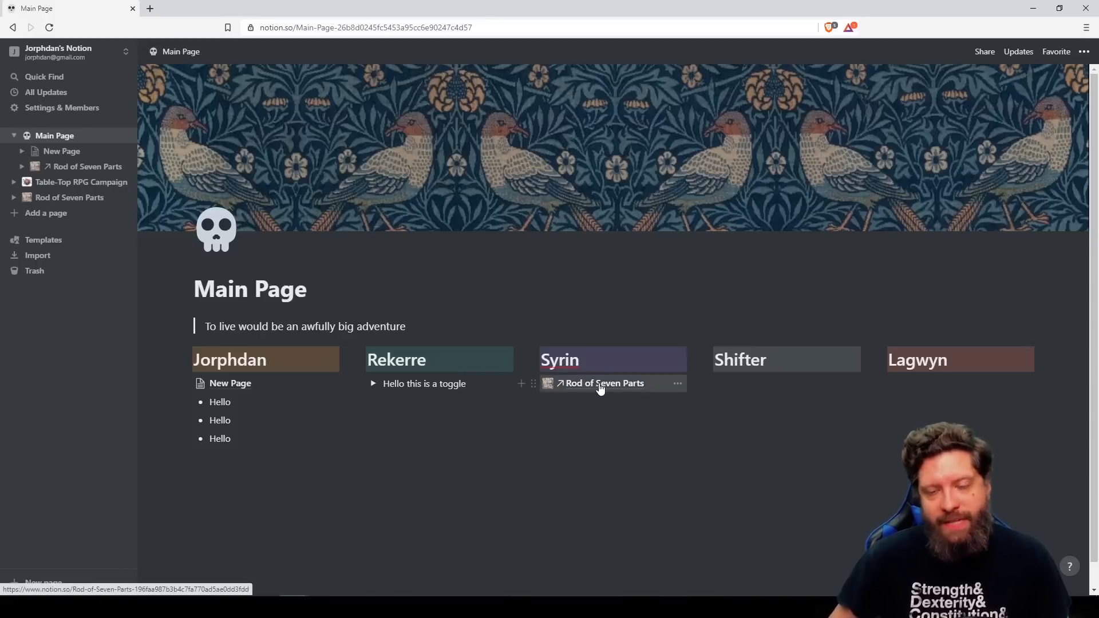
left_click(829, 454)
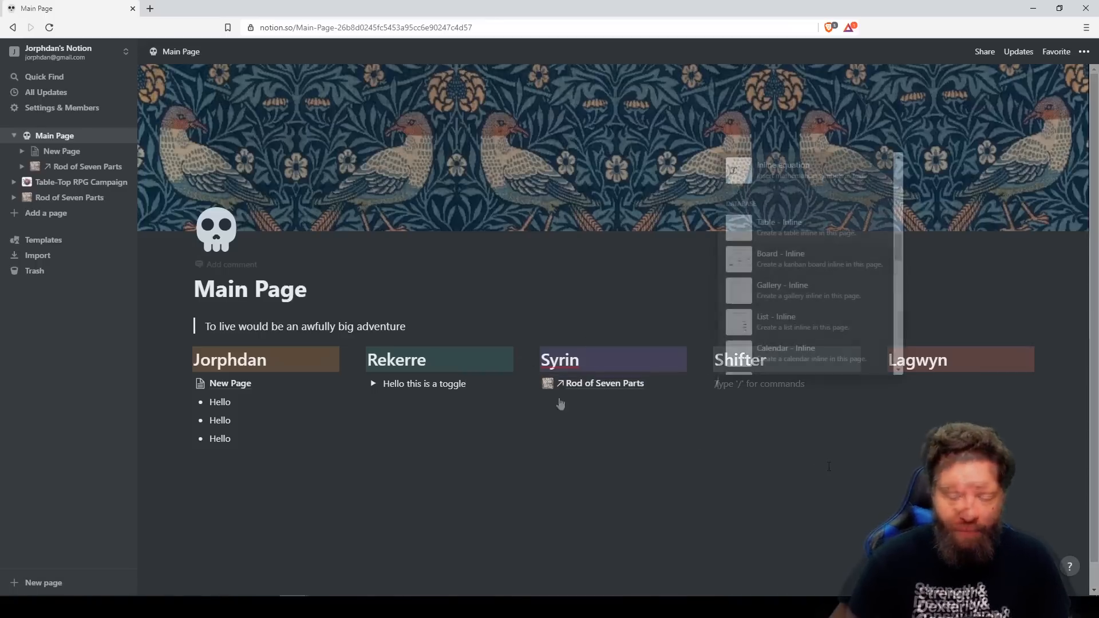
left_click(328, 289)
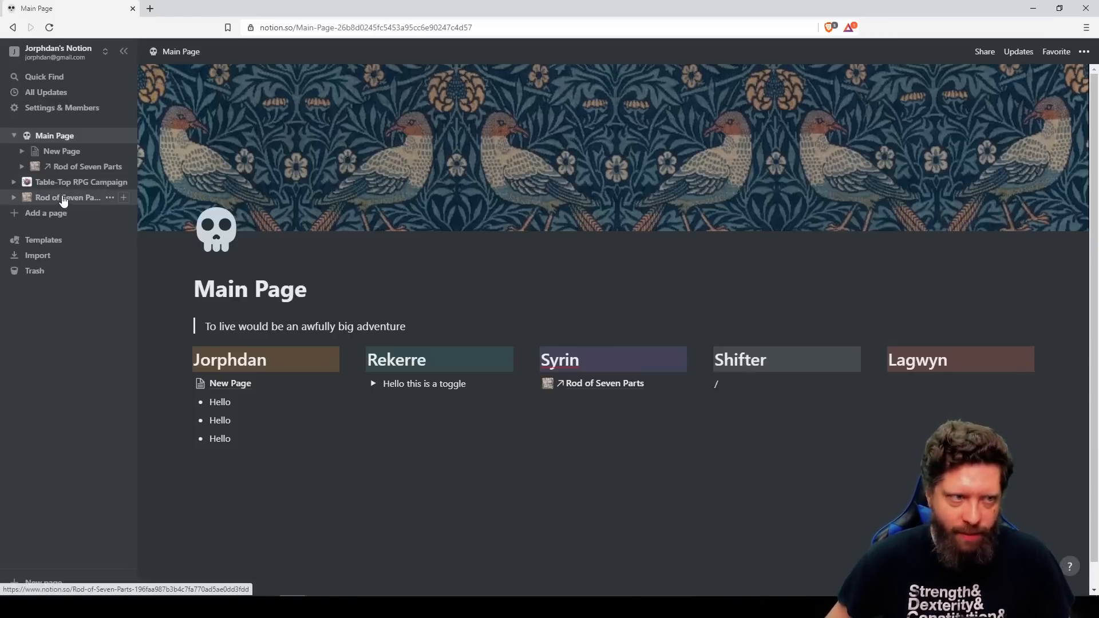
Open the Rod of Seven Parts page, reposition its cover image and save the position.
left_click(63, 200)
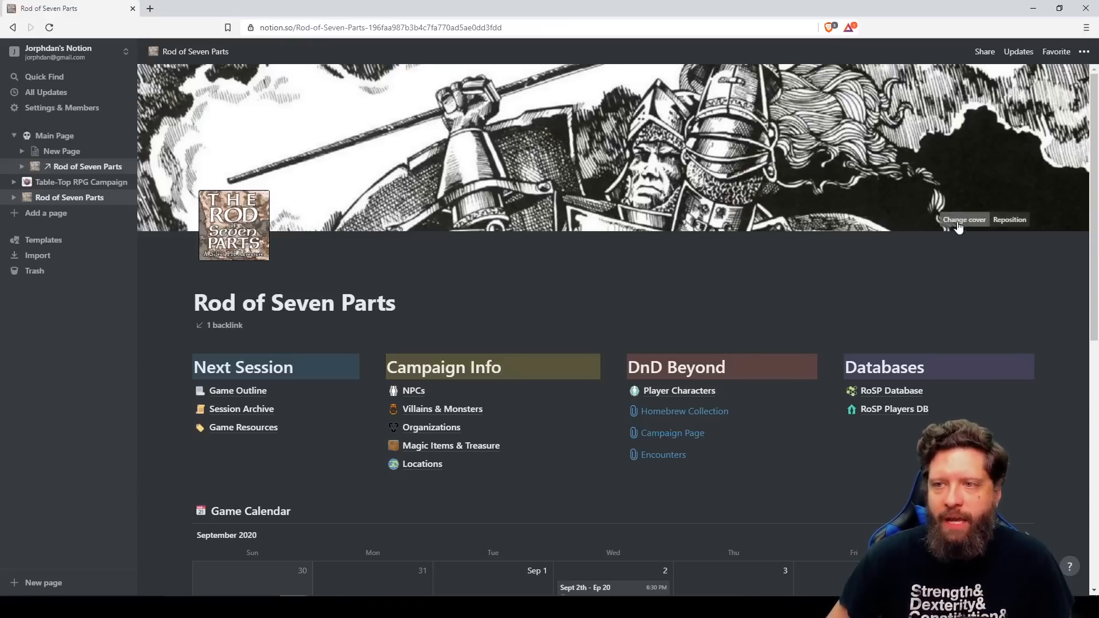
left_click(1016, 219)
left_click_drag(702, 182, 859, 234)
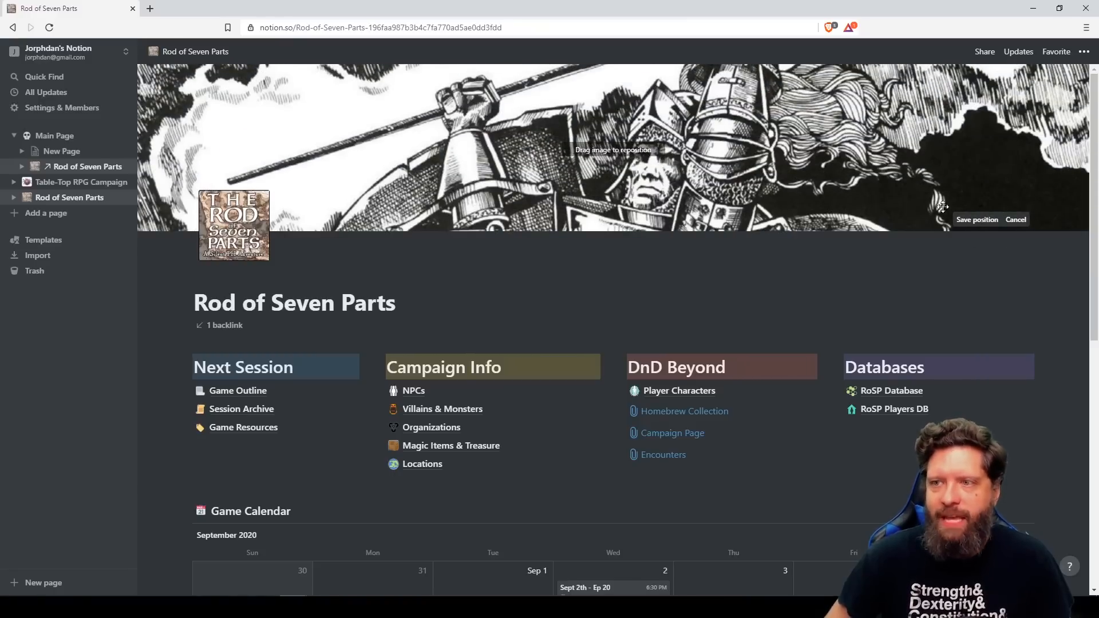
left_click(977, 220)
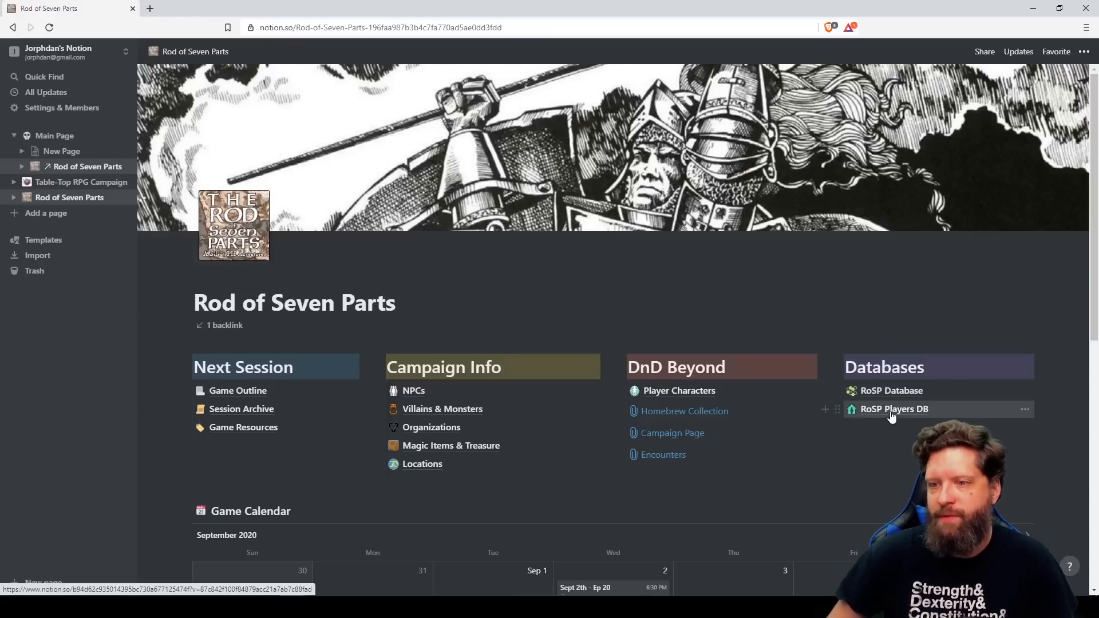
Look through the RoSP Database entries in Table view and show Rod of Seven Parts' sub-pages in the page tree.
left_click(891, 391)
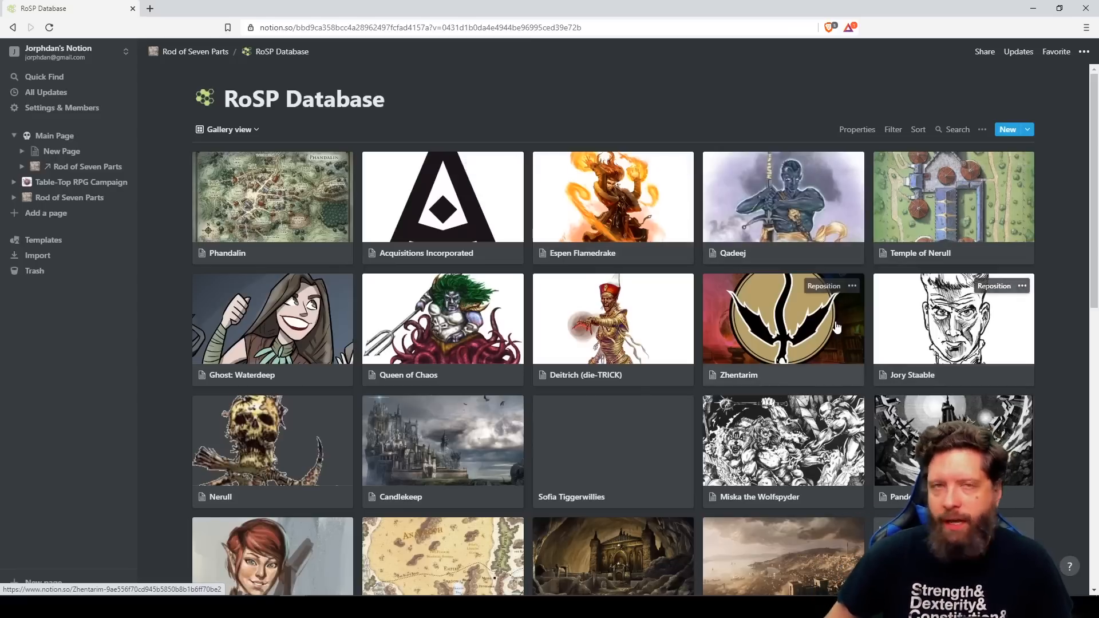
left_click(259, 131)
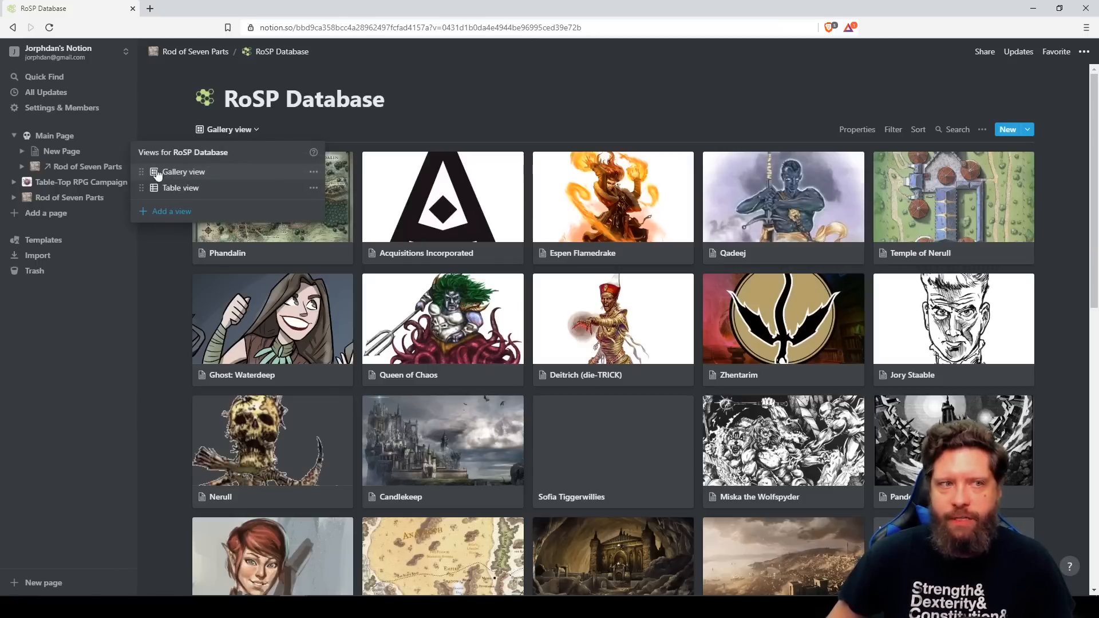
left_click(188, 189)
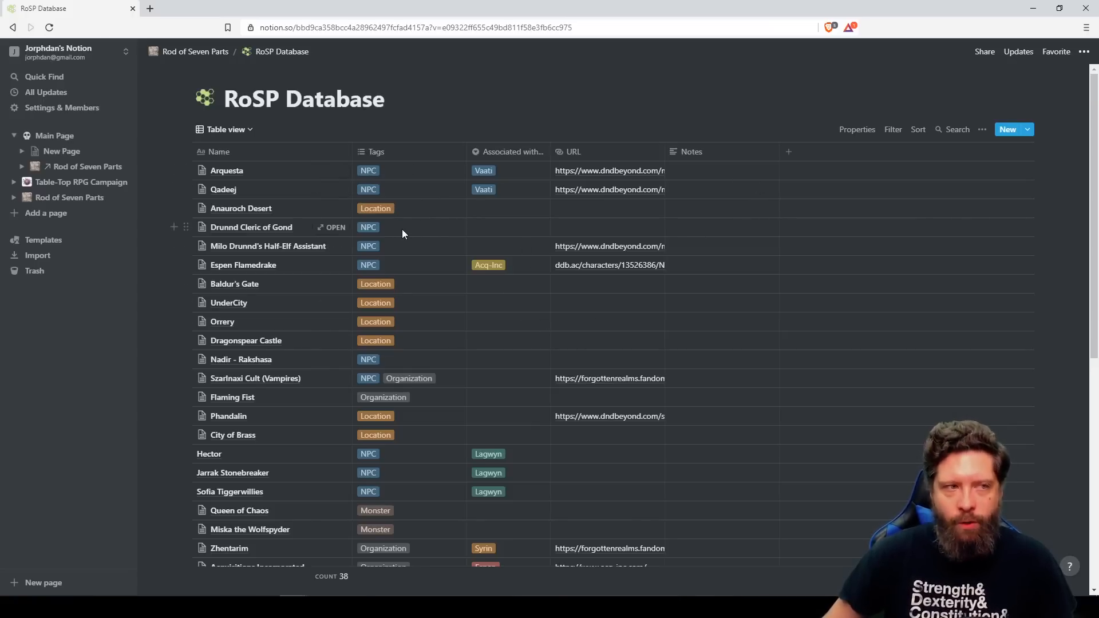
scroll(397, 346, "down", 5)
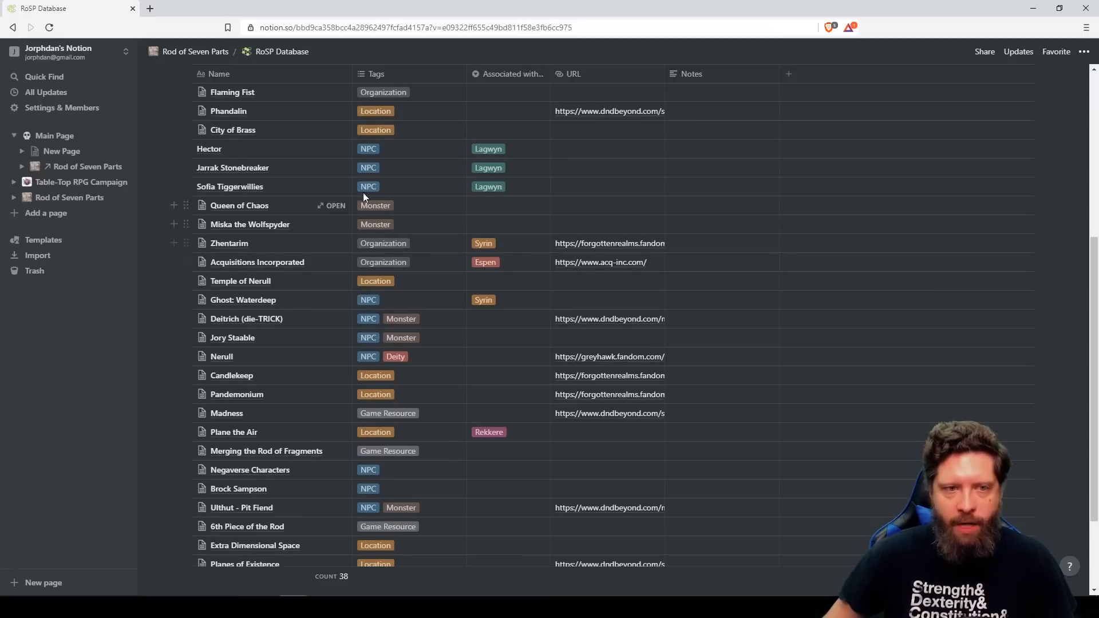
scroll(389, 364, "down", 2)
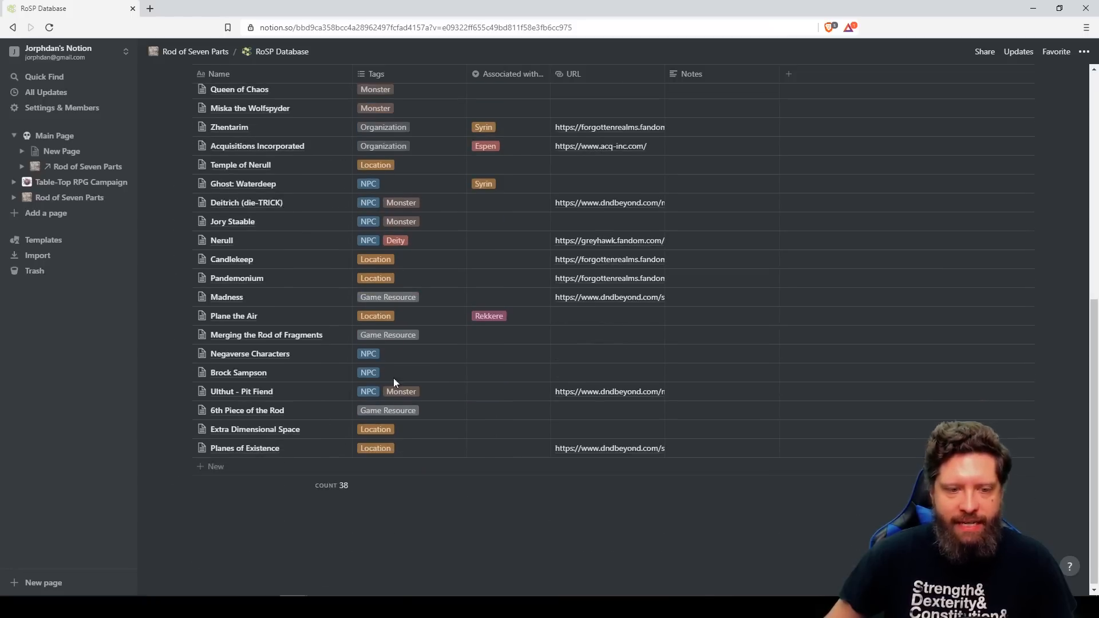
scroll(394, 378, "up", 8)
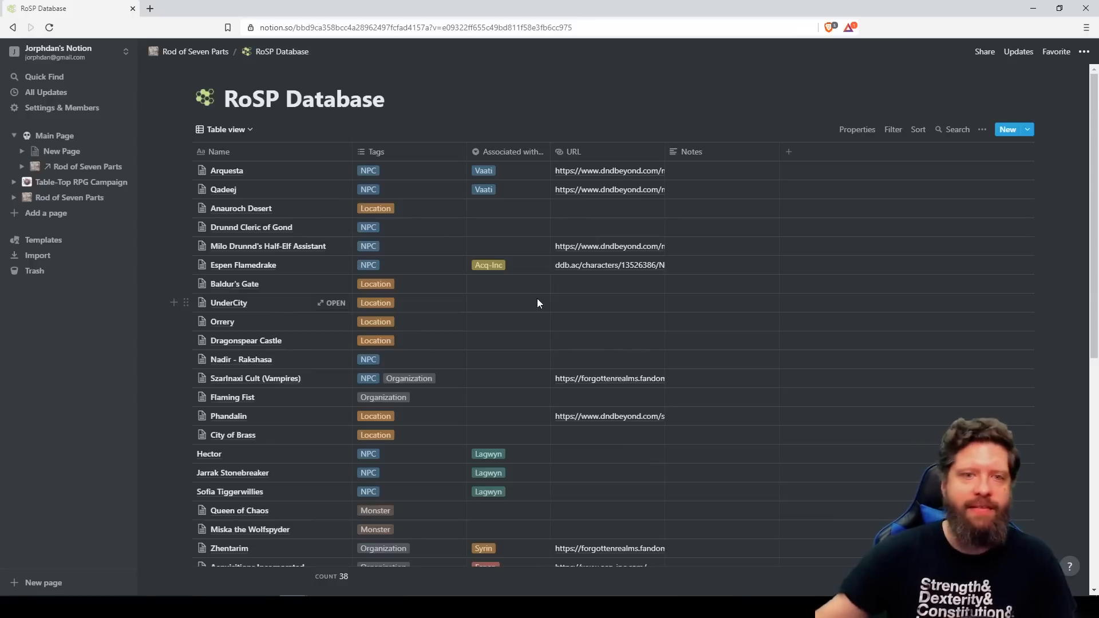
left_click(14, 198)
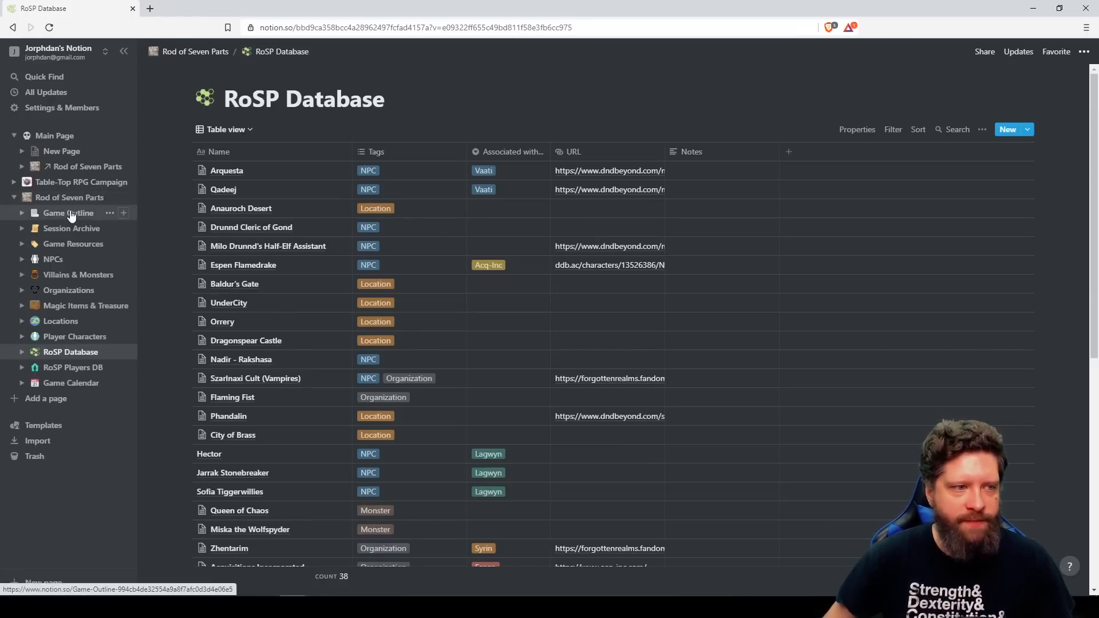
Return to Main Page and change the last column's heading to "Database".
left_click(55, 139)
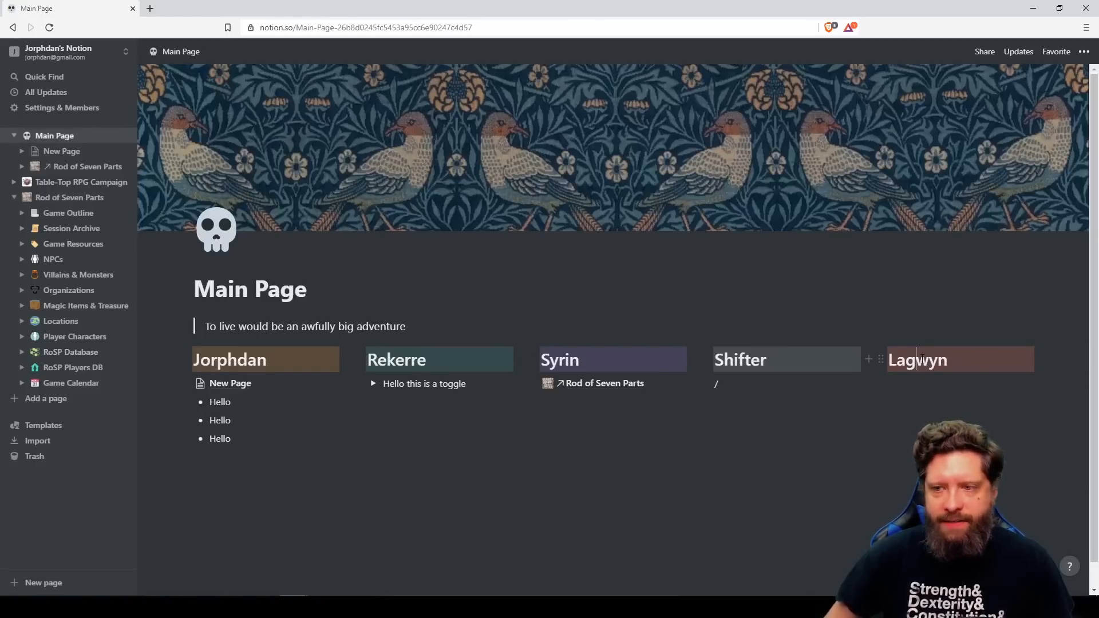
left_click_drag(948, 360, 889, 354)
type("Dat")
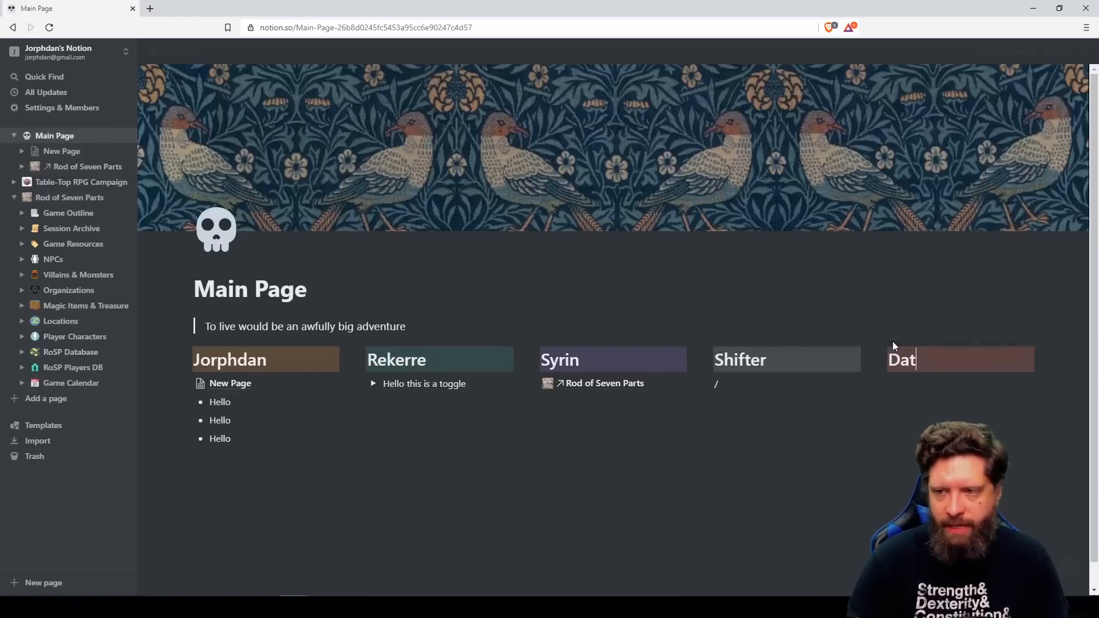
type("abased")
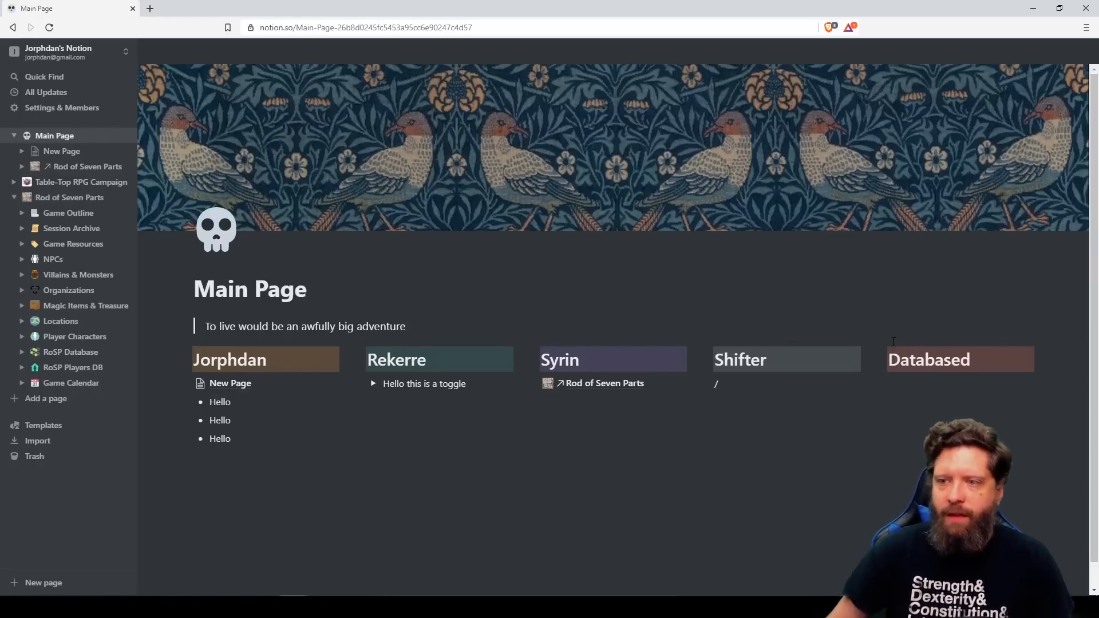
key("BackSpace")
Insert a full-page table database below the last column's heading.
key("Return")
type("/datbase")
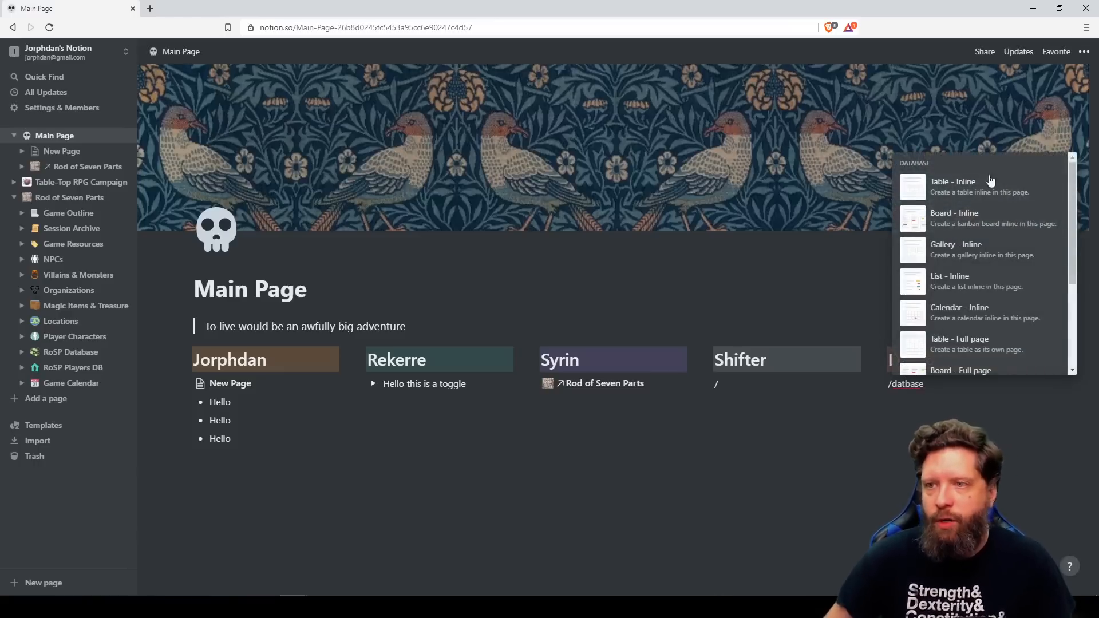
mouse_move(982, 189)
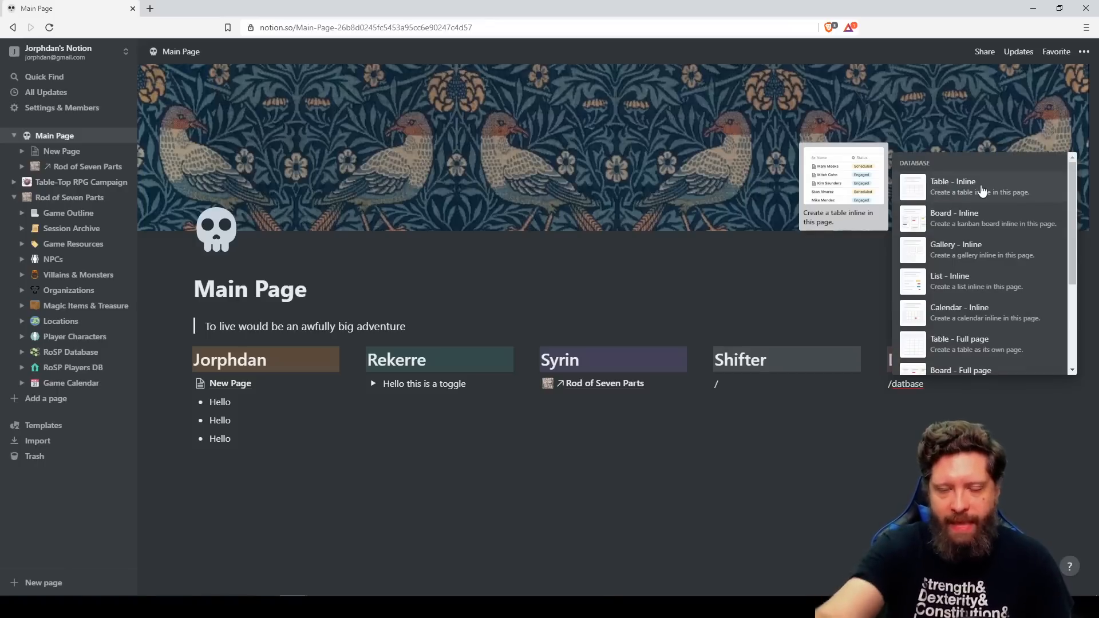
scroll(993, 259, "down", 3)
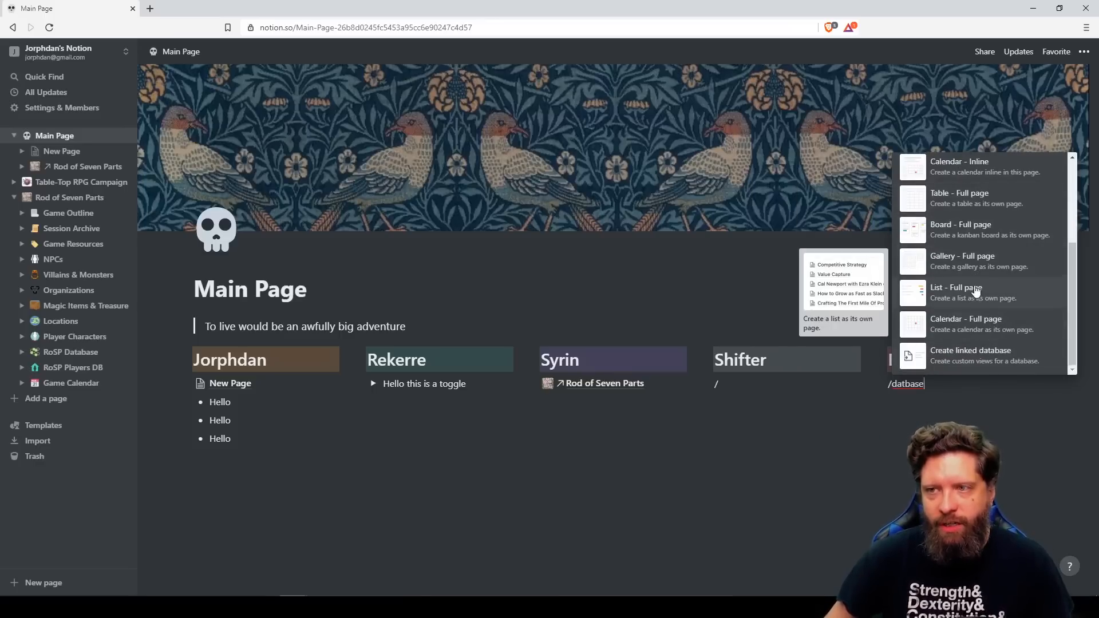
left_click(972, 202)
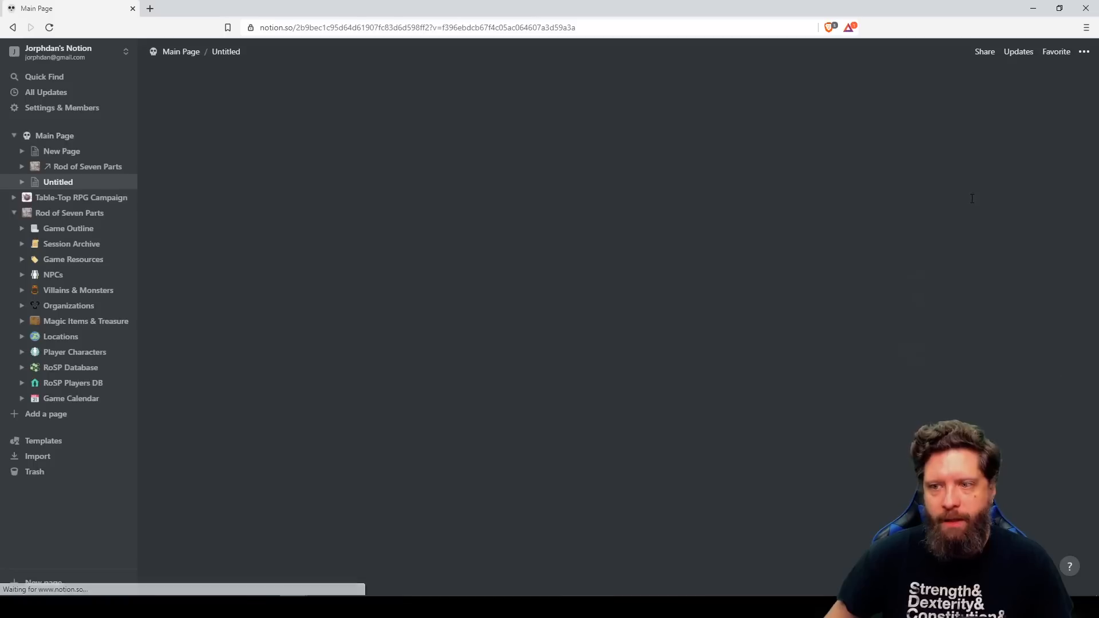
Title the new table database "My New Database".
type("M")
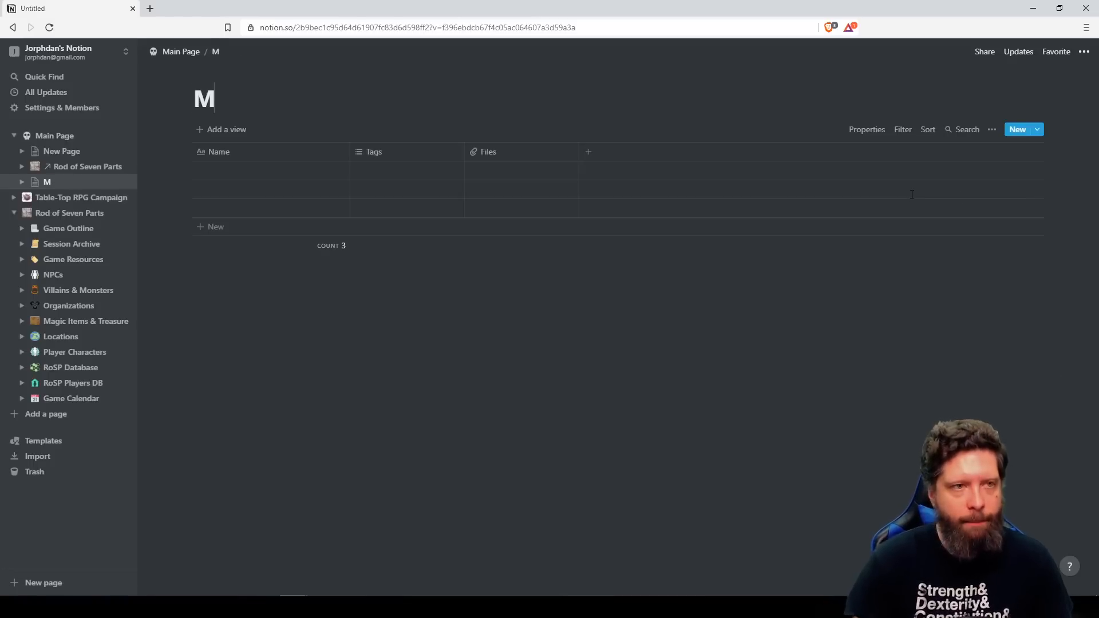
type("y New Databas")
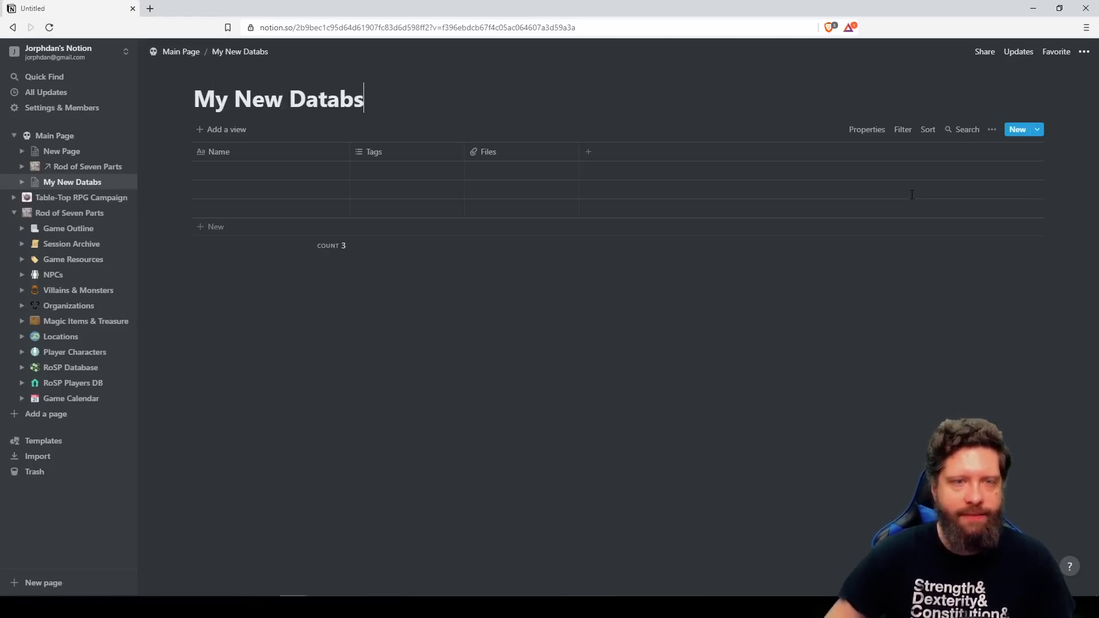
type("e")
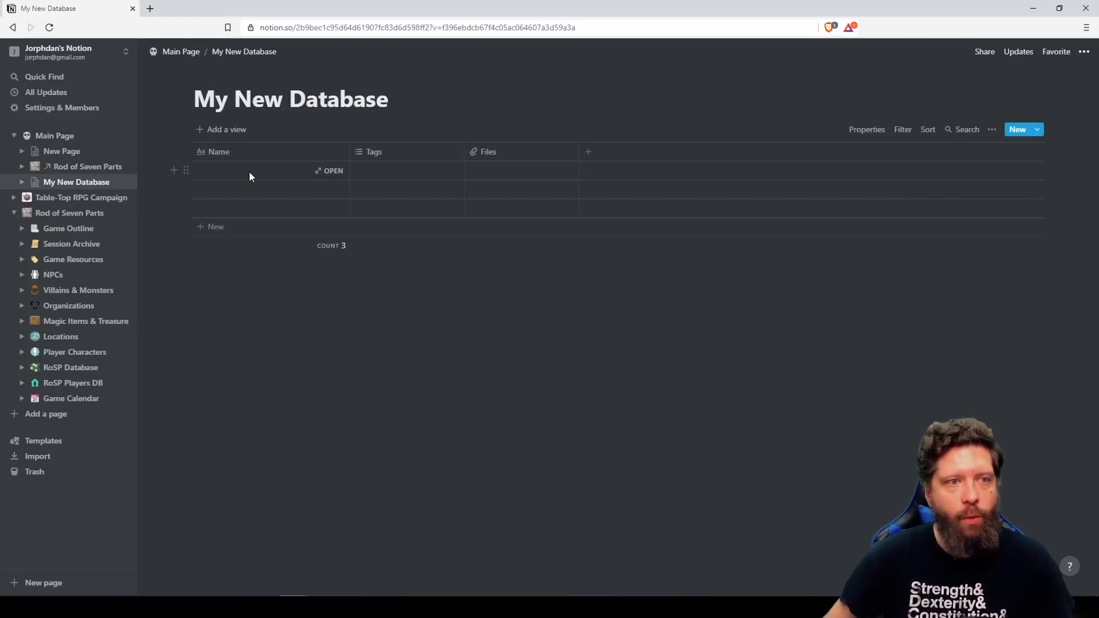
Fill the Name column with the names of five people, one per row, extending the table beyond its three blank rows.
left_click(253, 172)
type("Jorphdan")
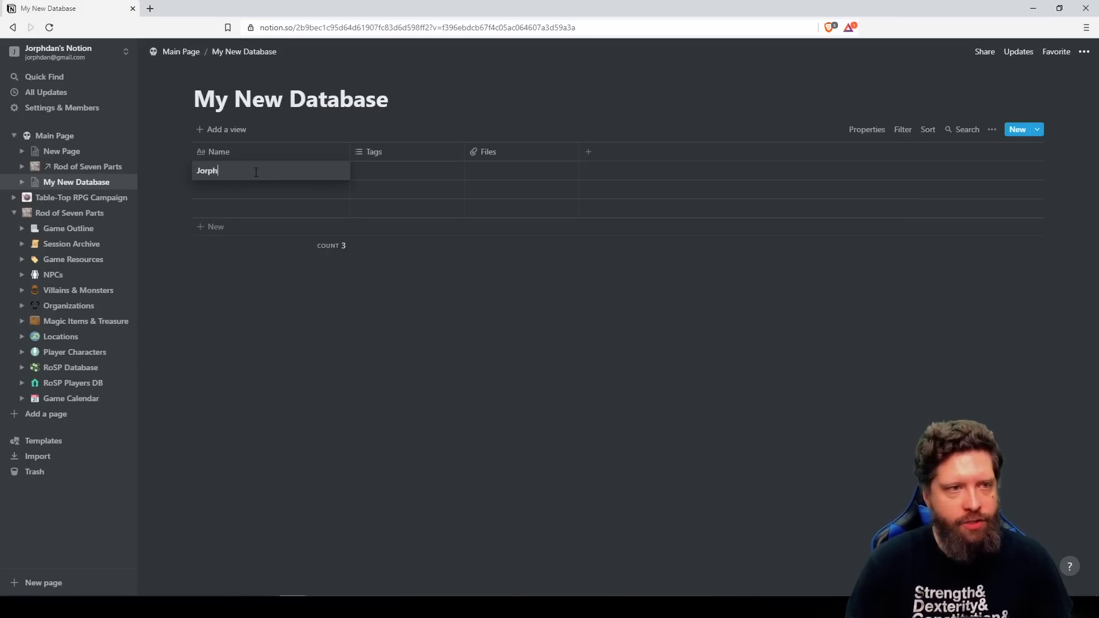
key("Return")
type("Syrin")
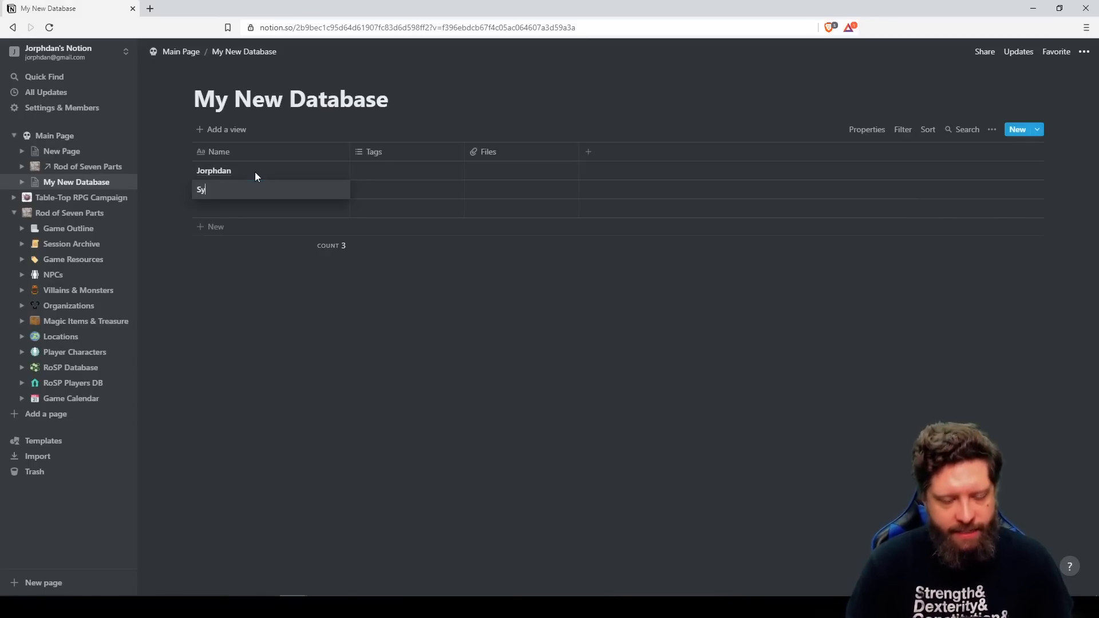
key("Return")
type("Rekerre")
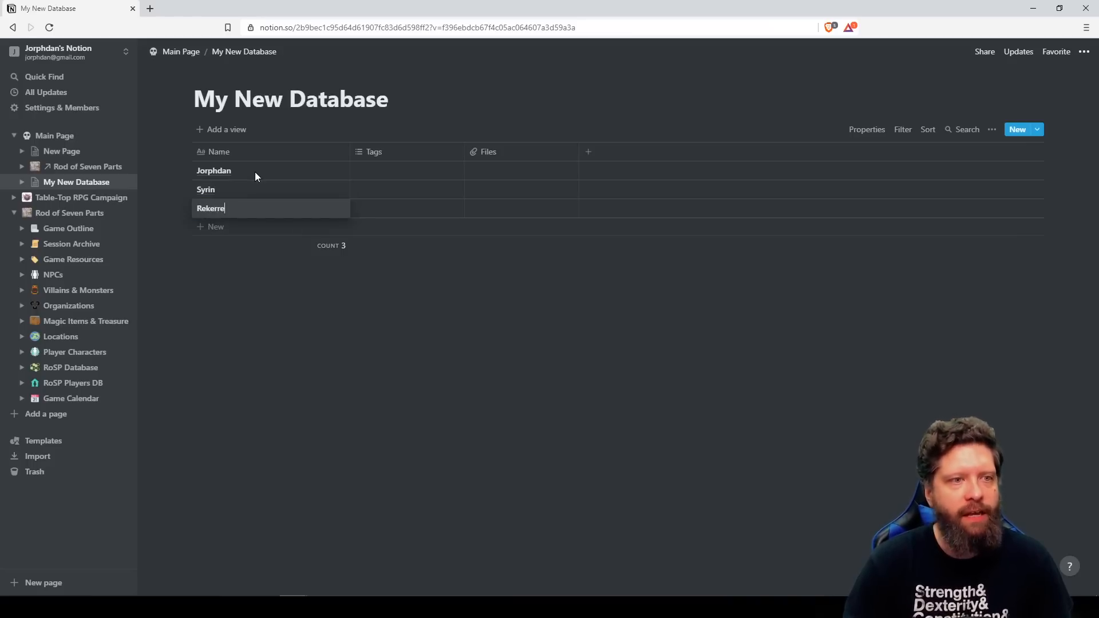
key("Return")
type("Shifter")
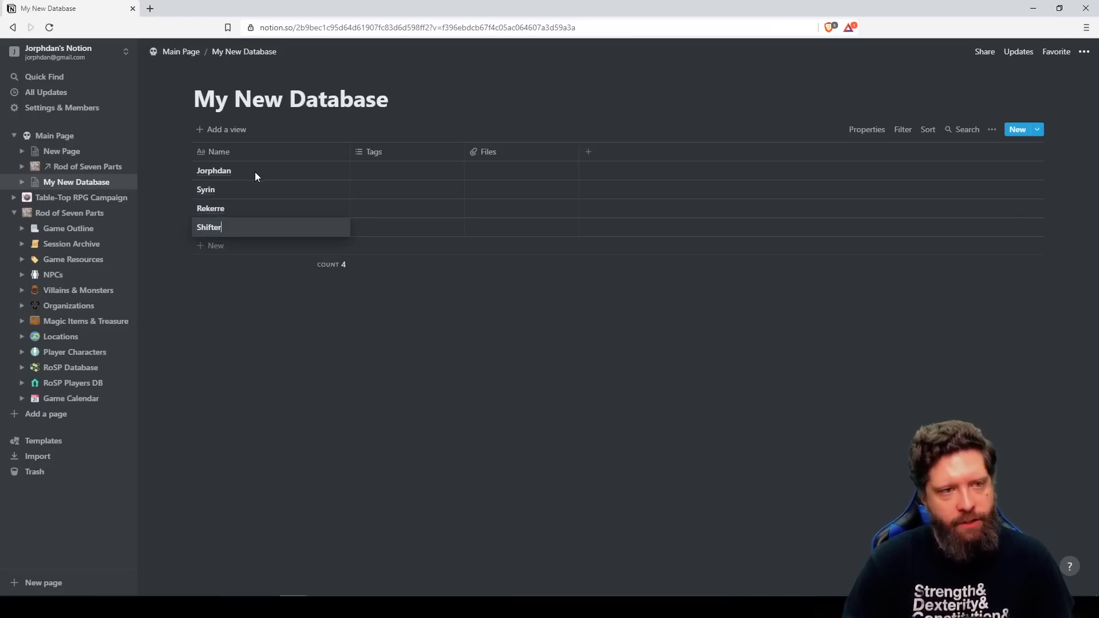
key("Return")
type("Lagwyn")
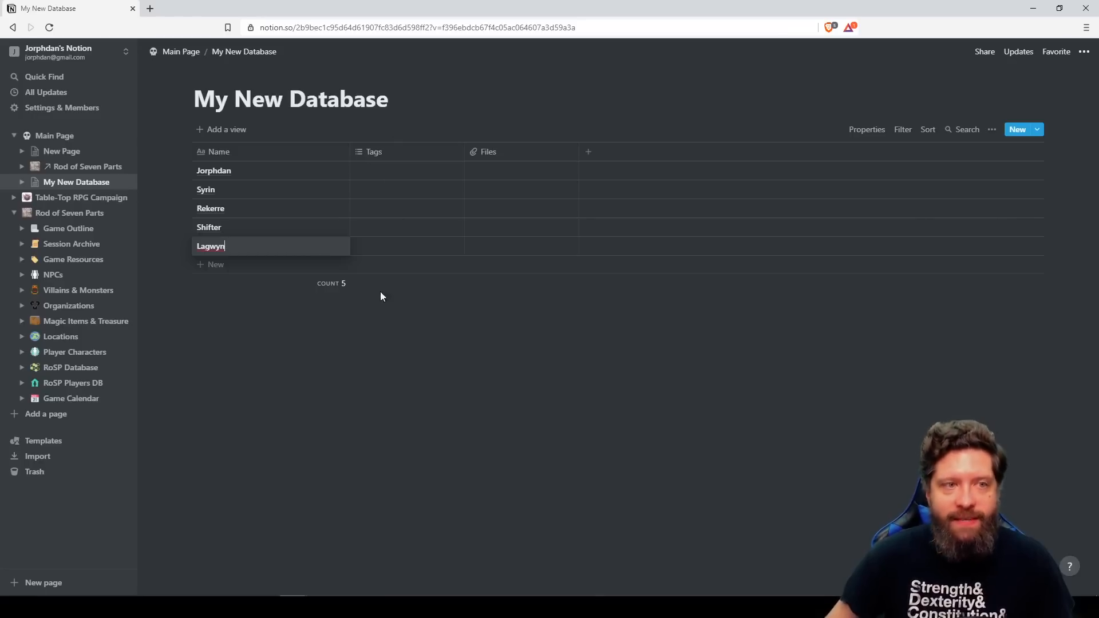
key("Escape")
Change the Tags column's property type to Checkbox and rename the column "Are they cool".
left_click(383, 152)
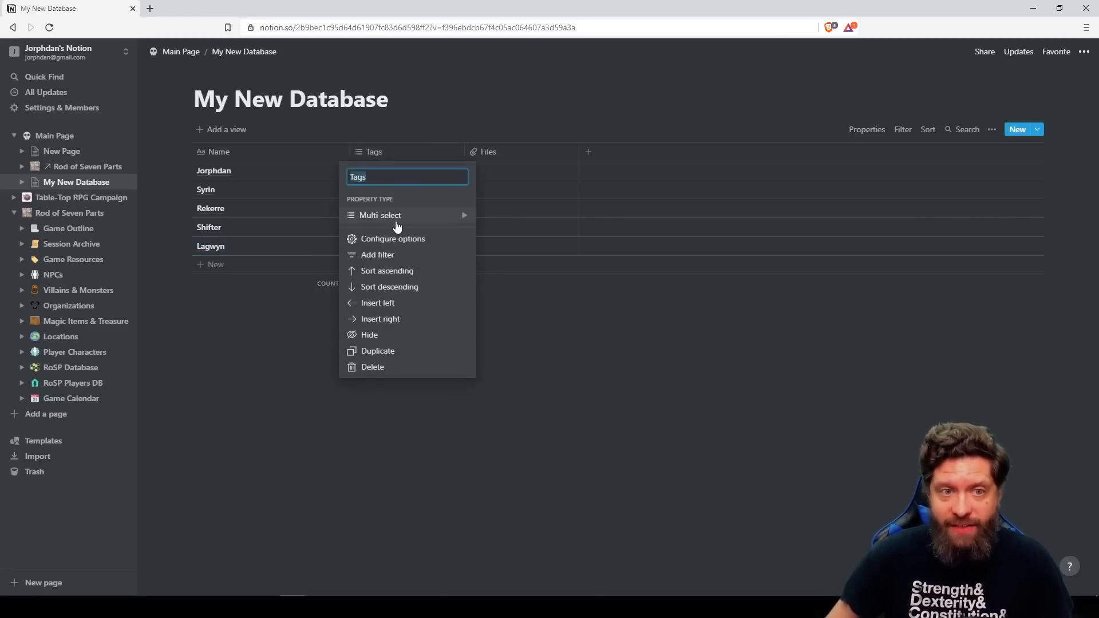
mouse_move(400, 221)
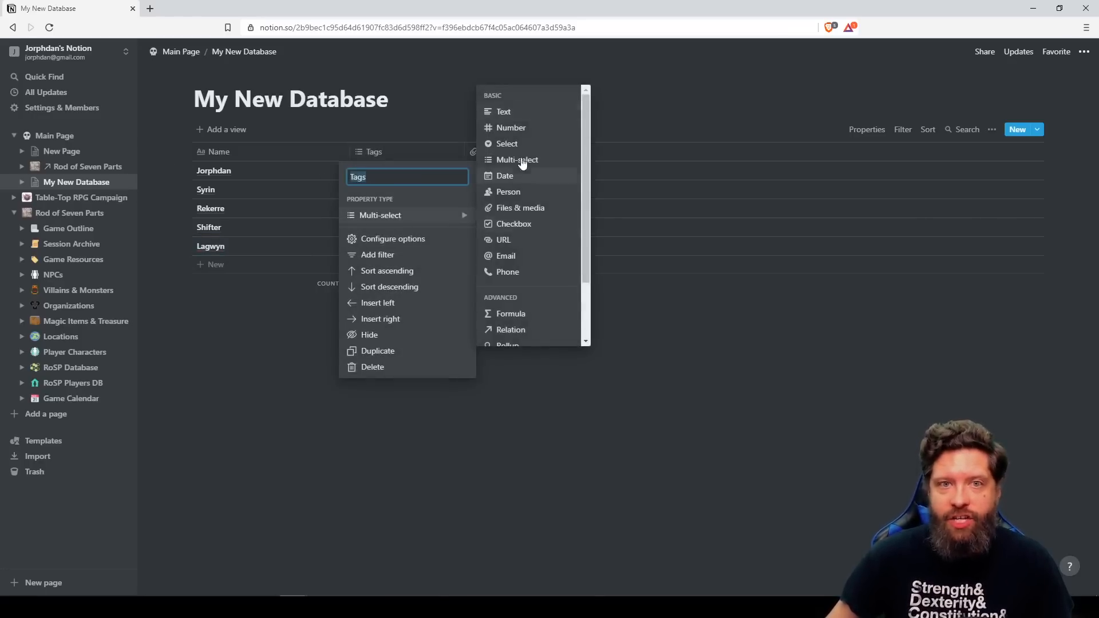
left_click(512, 224)
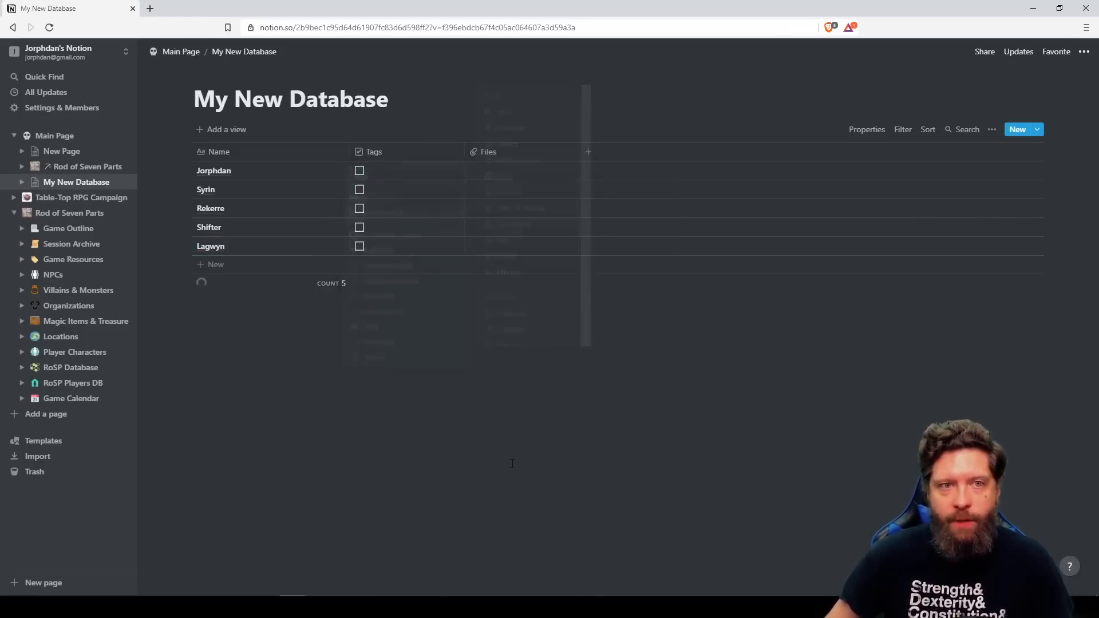
left_click(395, 152)
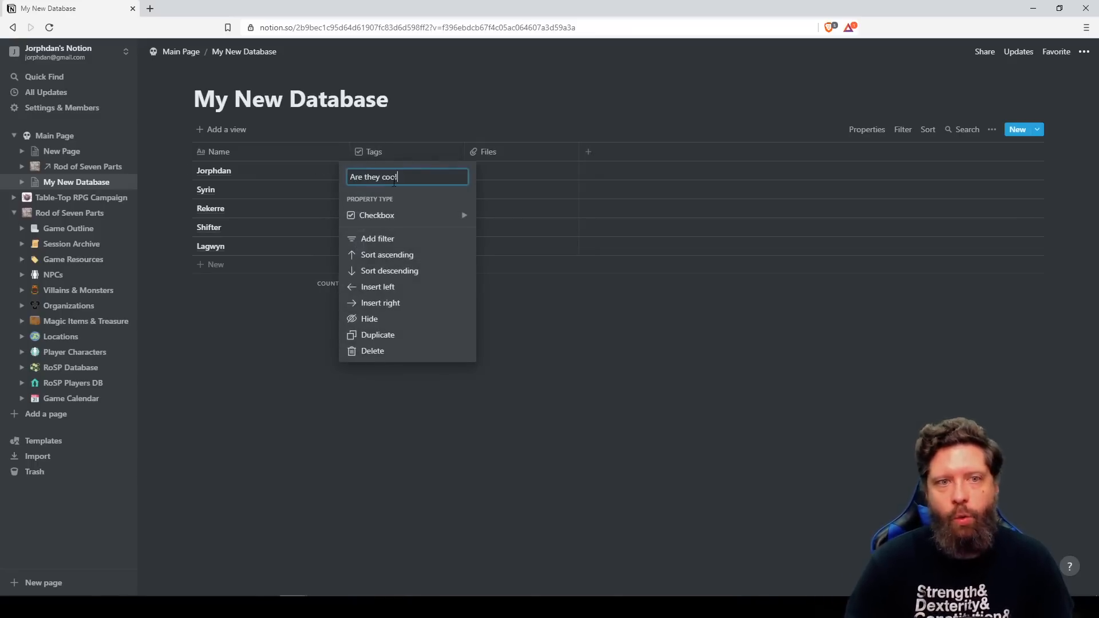
type("Are they cool")
key("Return")
Tick the "Are they cool" checkbox for all five people and add an unticked entry named "Felix the Cat".
left_click(359, 171)
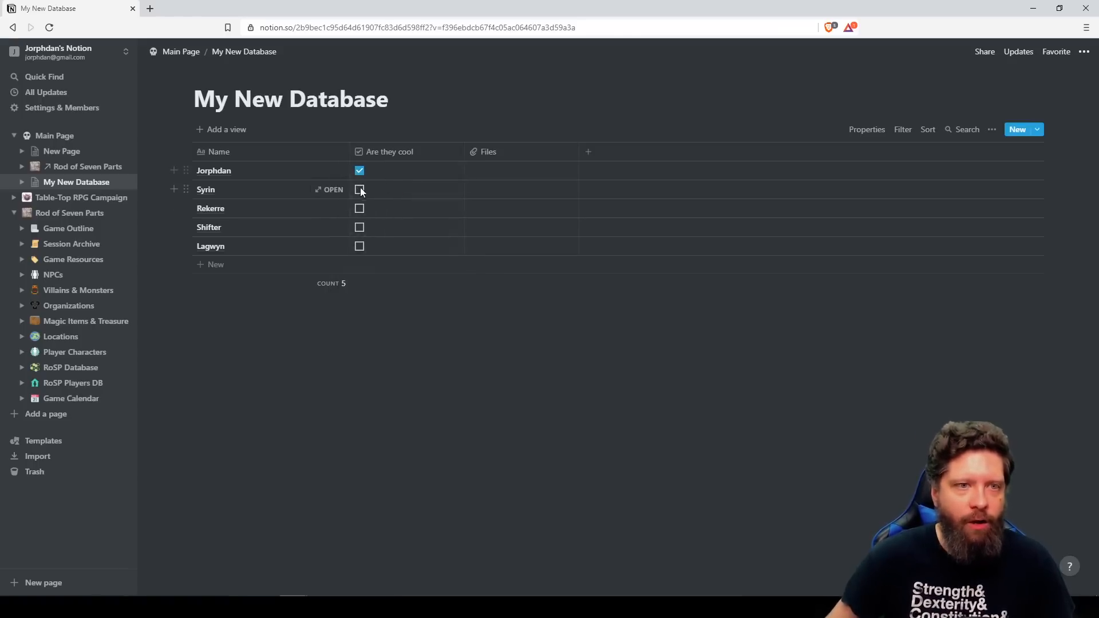
left_click(360, 228)
left_click(360, 246)
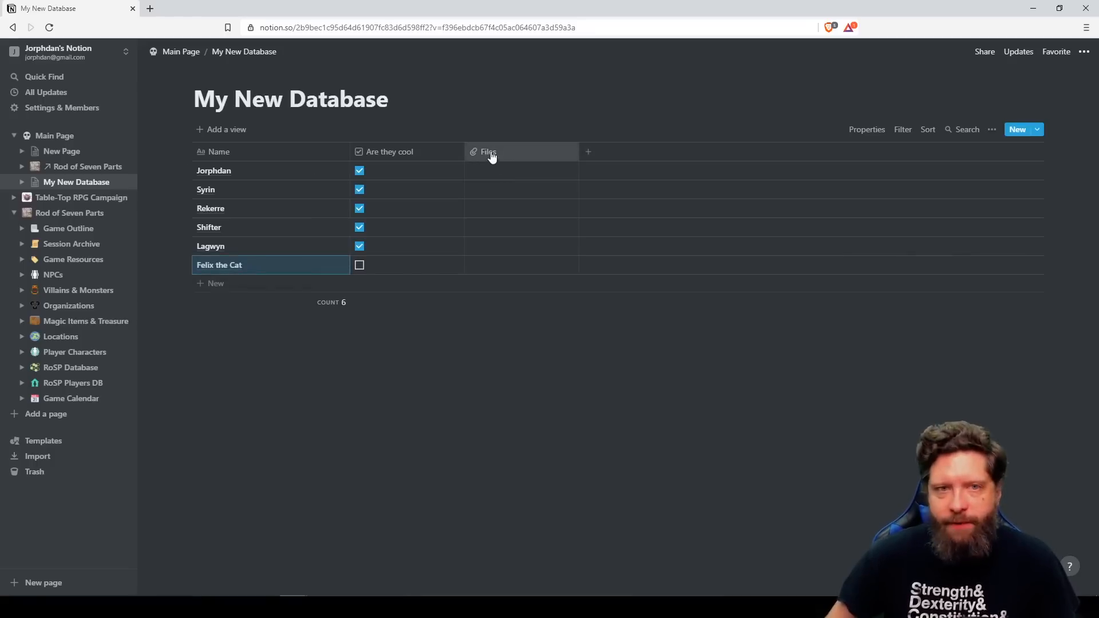
Rename the Files column "Tags" and change its property type to Multi-select.
left_click(491, 155)
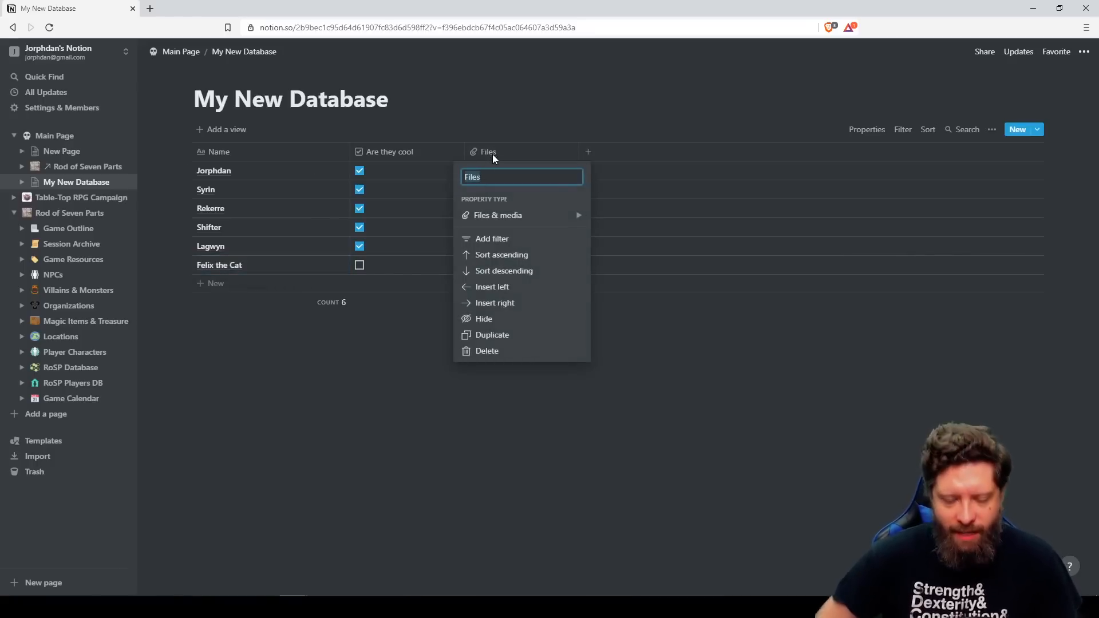
type("Tags")
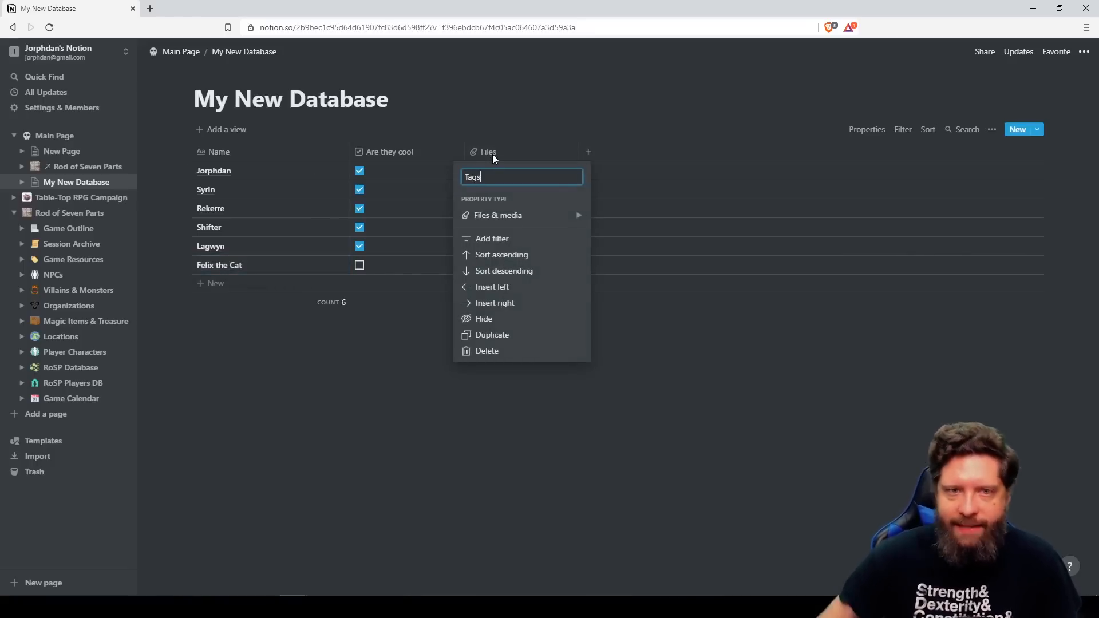
left_click(526, 219)
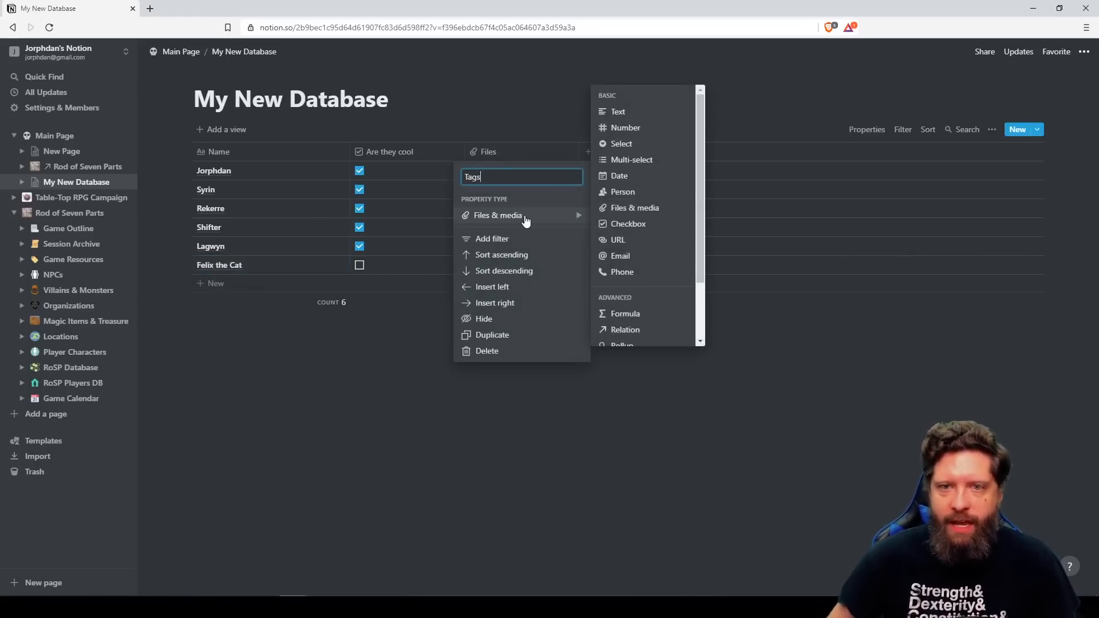
left_click(640, 164)
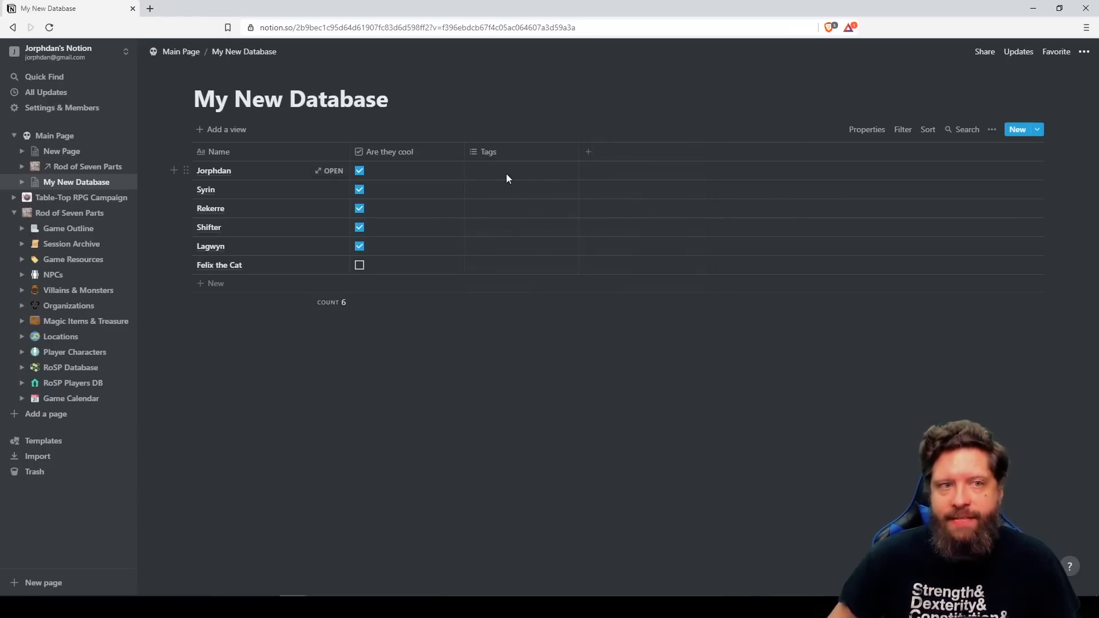
Create the tag "Dungeon Master" and assign it to the first row.
left_click(506, 174)
type("Dung")
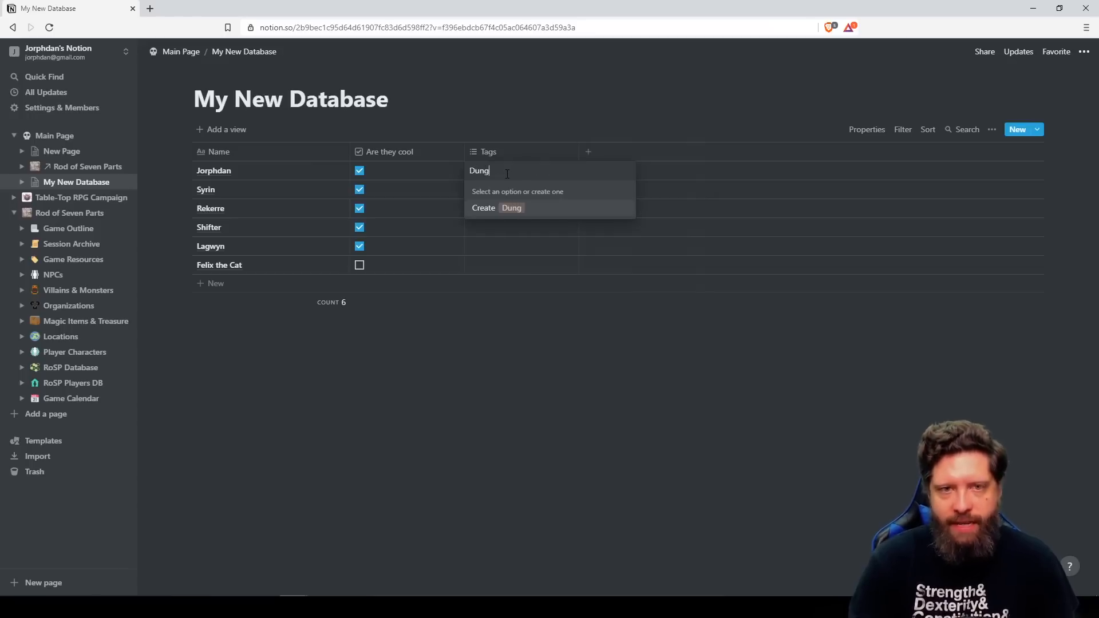
type("eon Master")
key("Return")
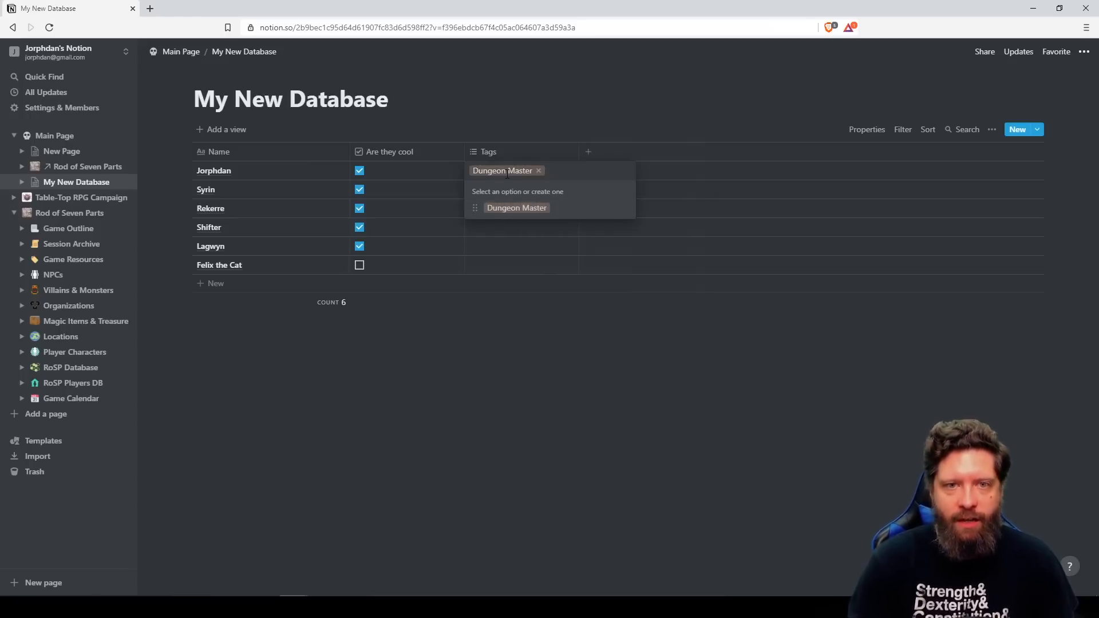
key("Escape")
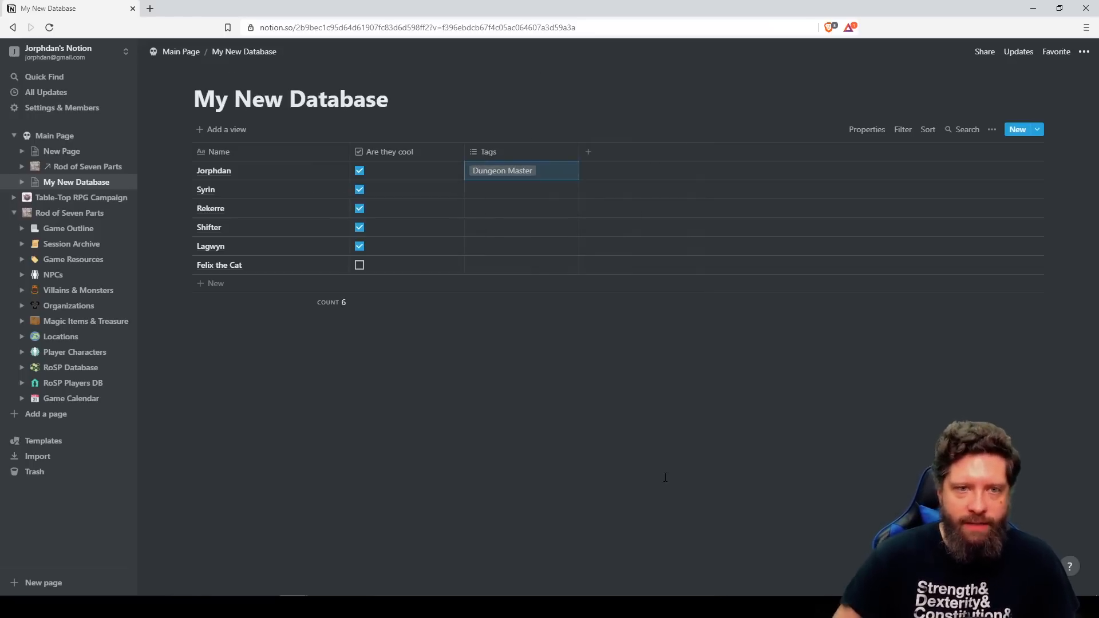
Create the tag "Player" in the second row and apply it to the third, fourth and fifth rows as well.
key("Return")
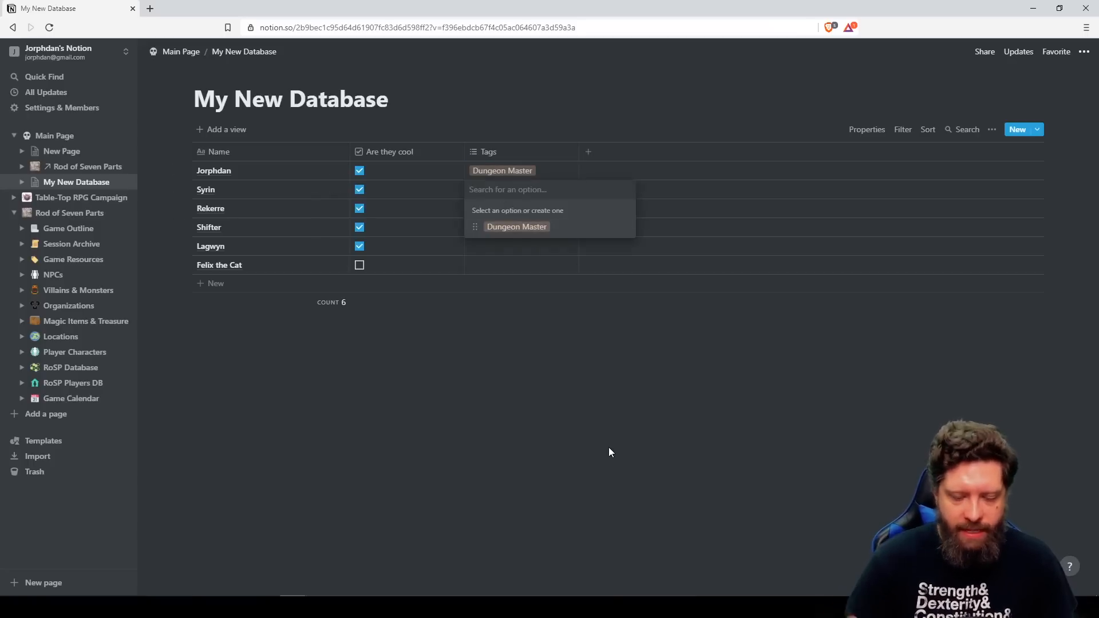
type("Player")
key("Return")
key("Escape")
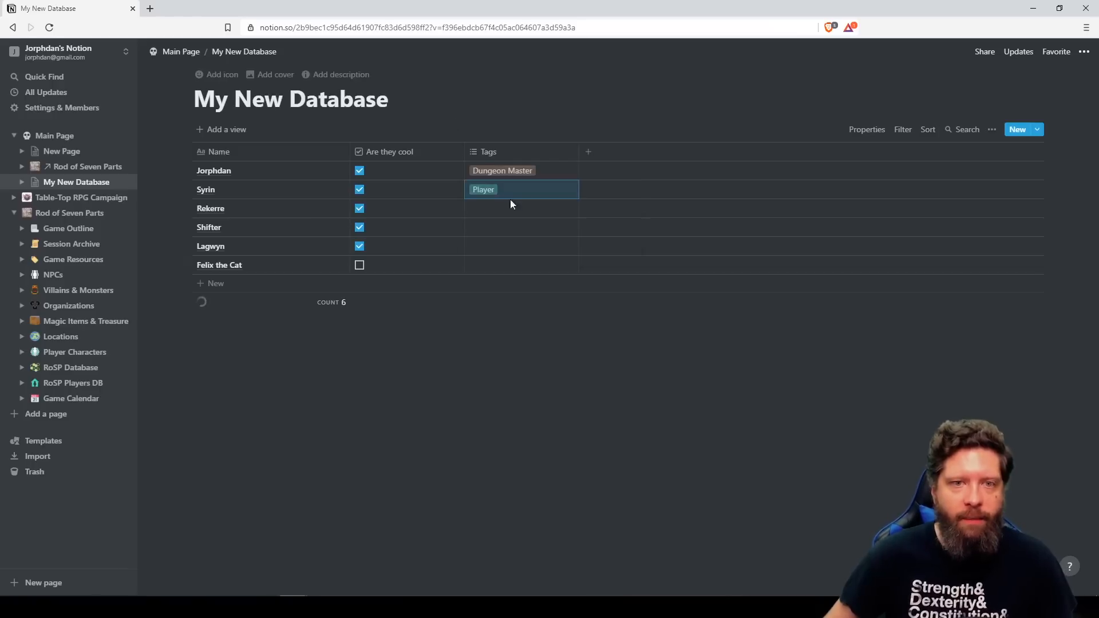
left_click_drag(517, 206, 511, 249)
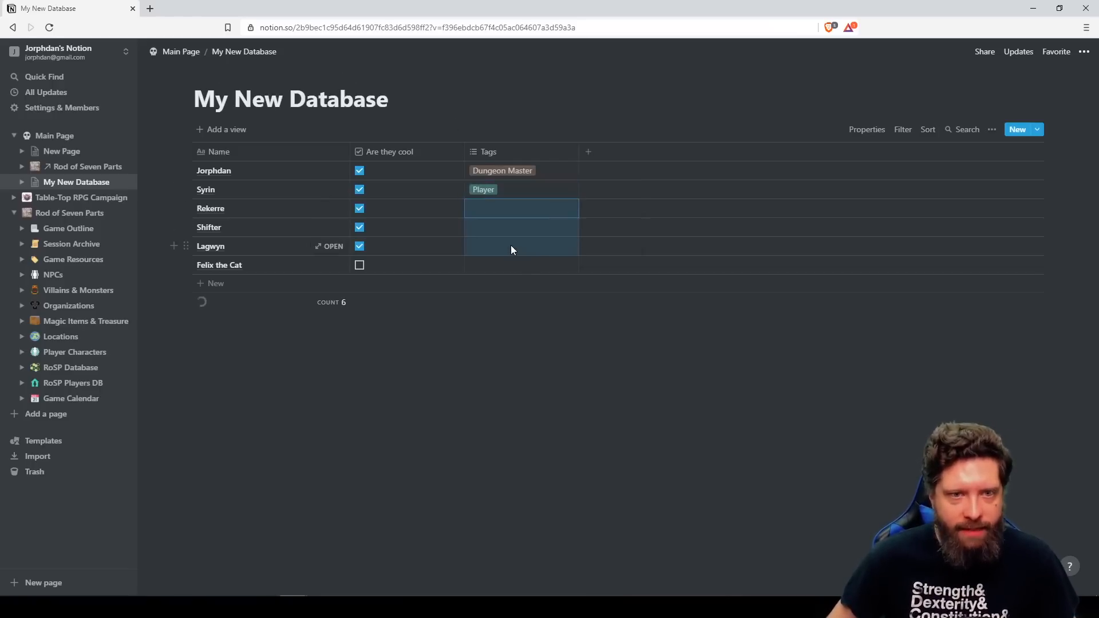
type("Player Player Player")
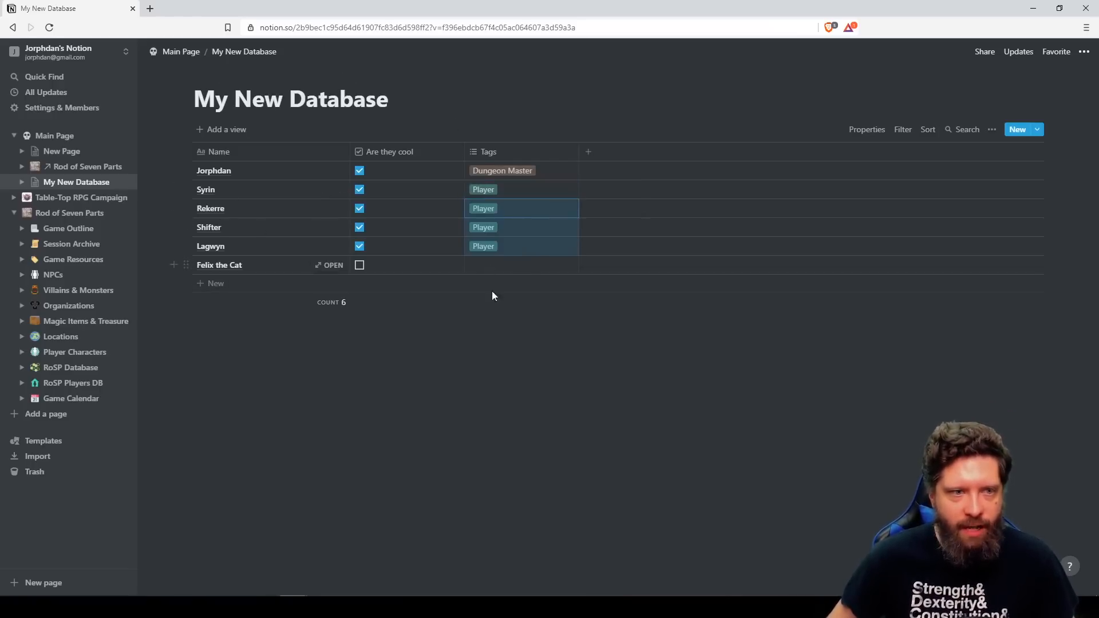
Create the tag "Cat" and assign it to the Felix the Cat entry.
left_click(493, 267)
type("Cat")
key("Return")
key("Escape")
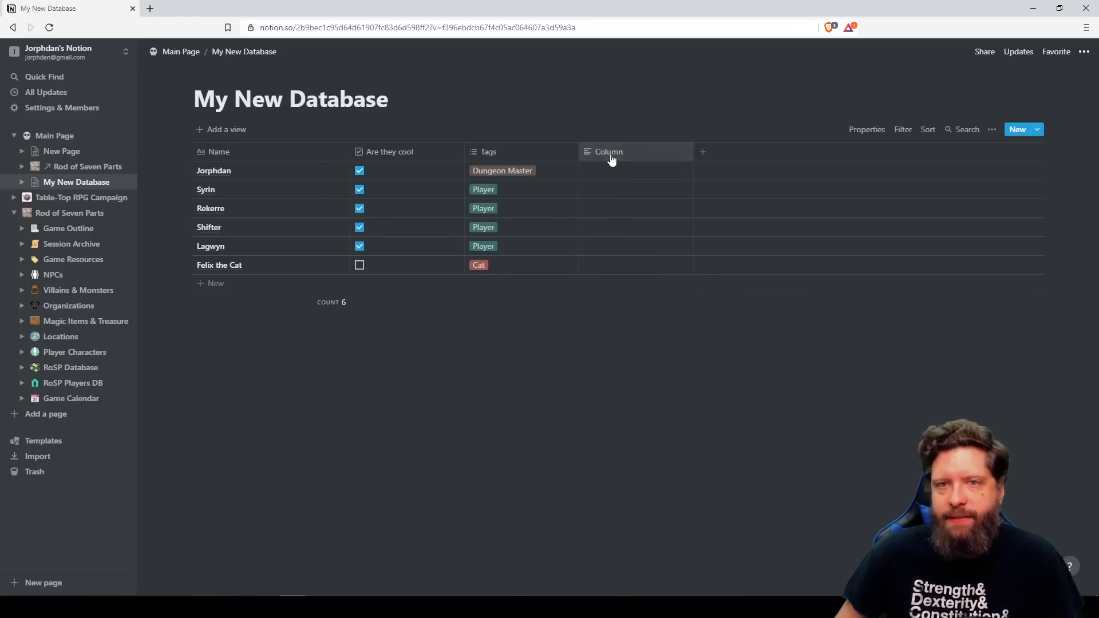
Add a text column named "How are they?" after Tags and enter "aasdfasdf" in its first row.
left_click(611, 155)
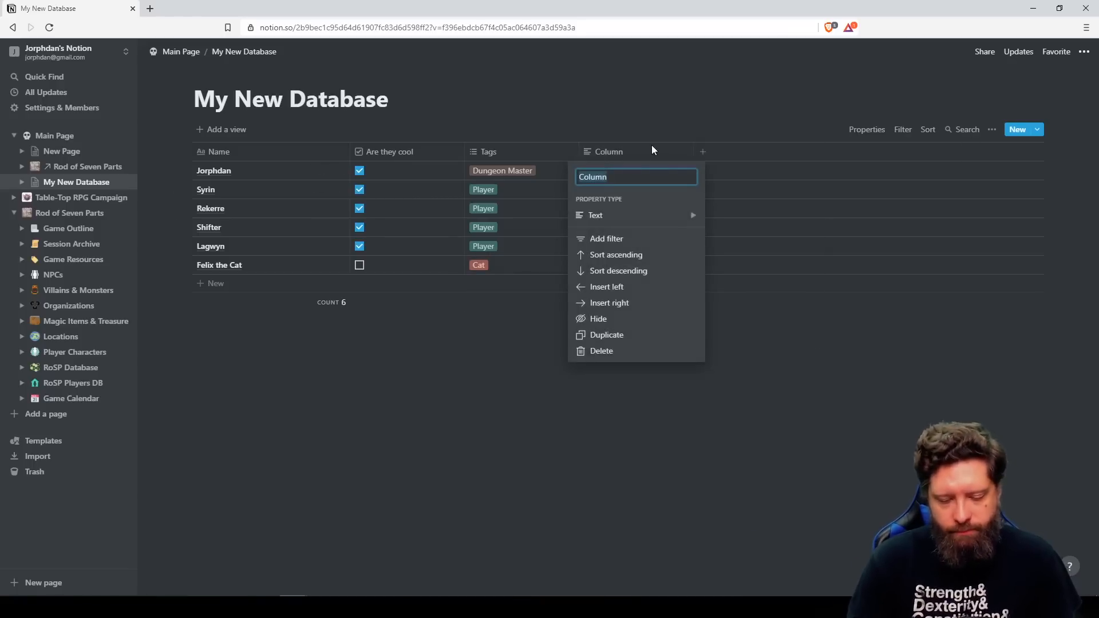
type("How are they?")
key("Return")
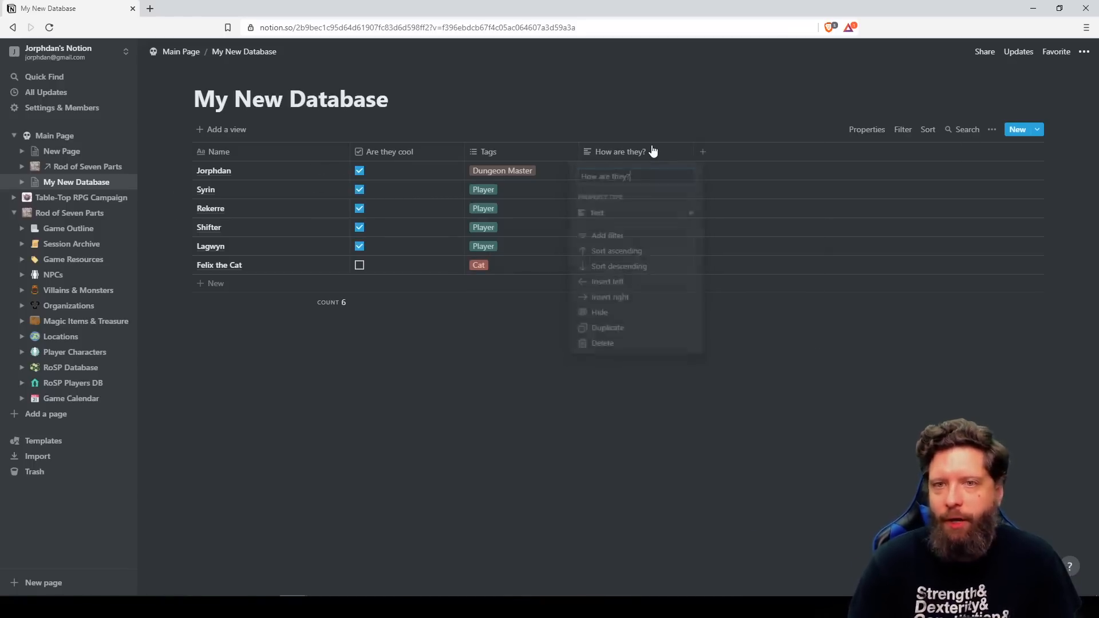
left_click(651, 171)
type("aasdfasdf")
key("Return")
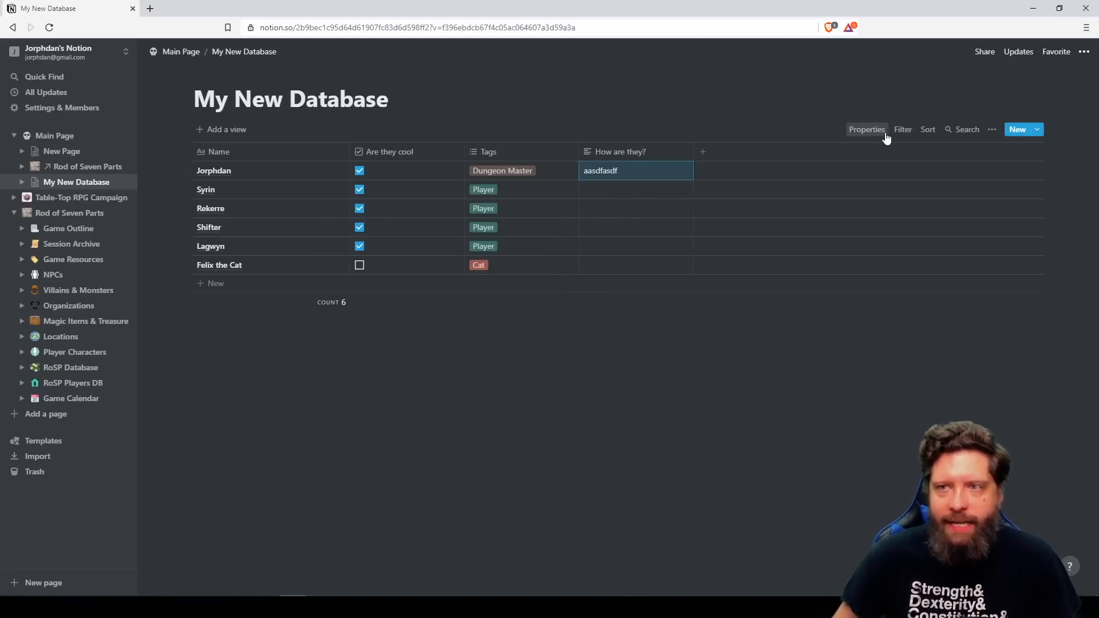
Filter the default view to show only entries whose Tags property contains "Player".
left_click(906, 131)
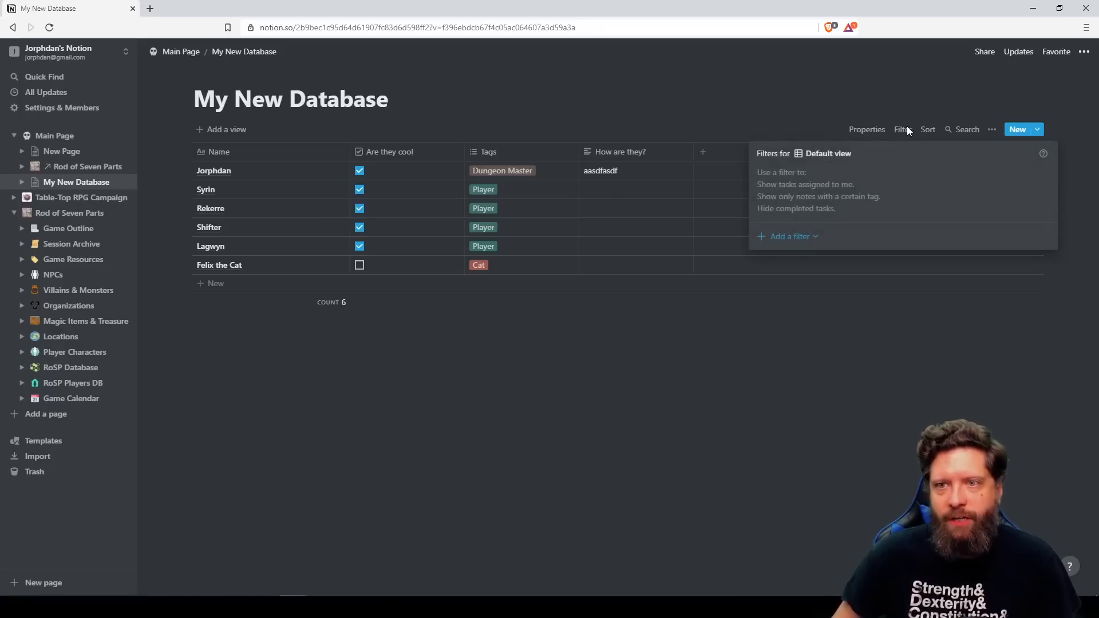
left_click(831, 239)
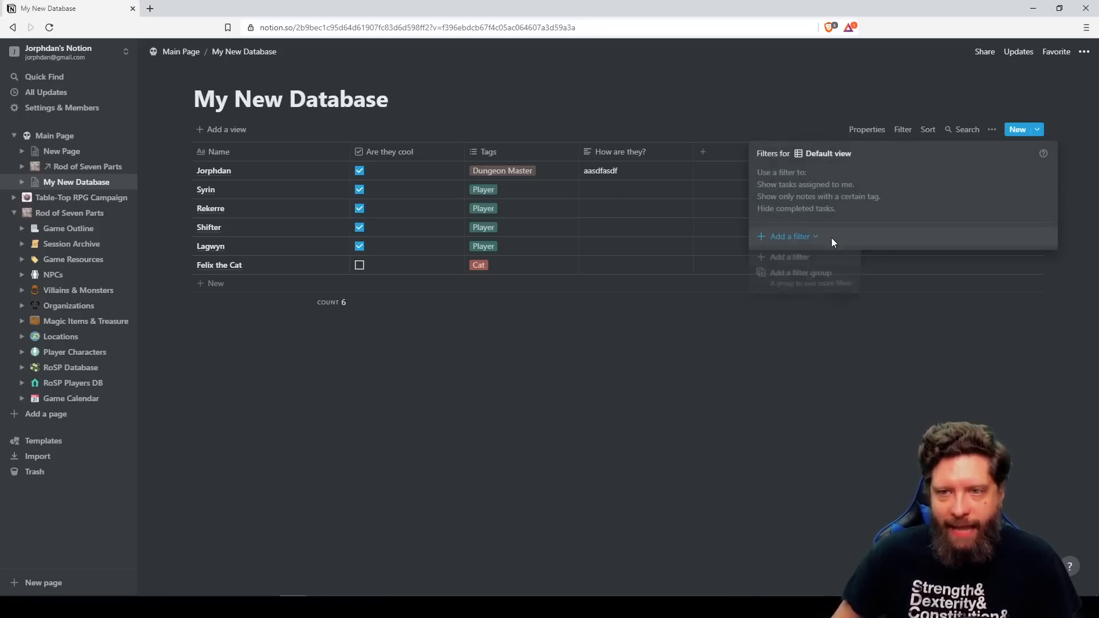
left_click(791, 258)
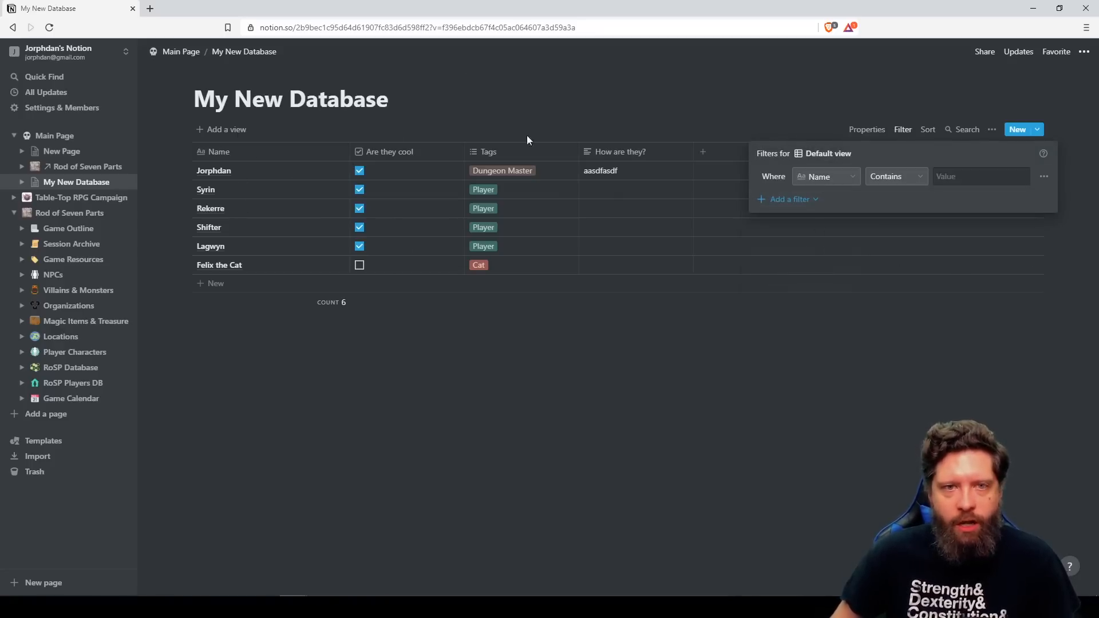
left_click(829, 176)
left_click(790, 272)
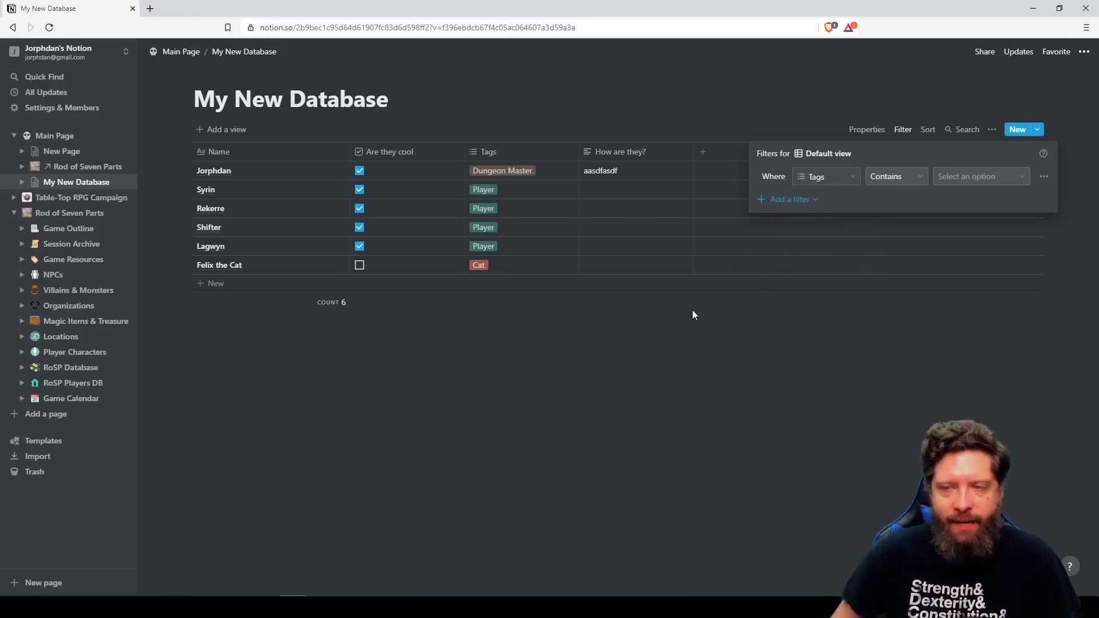
left_click(981, 178)
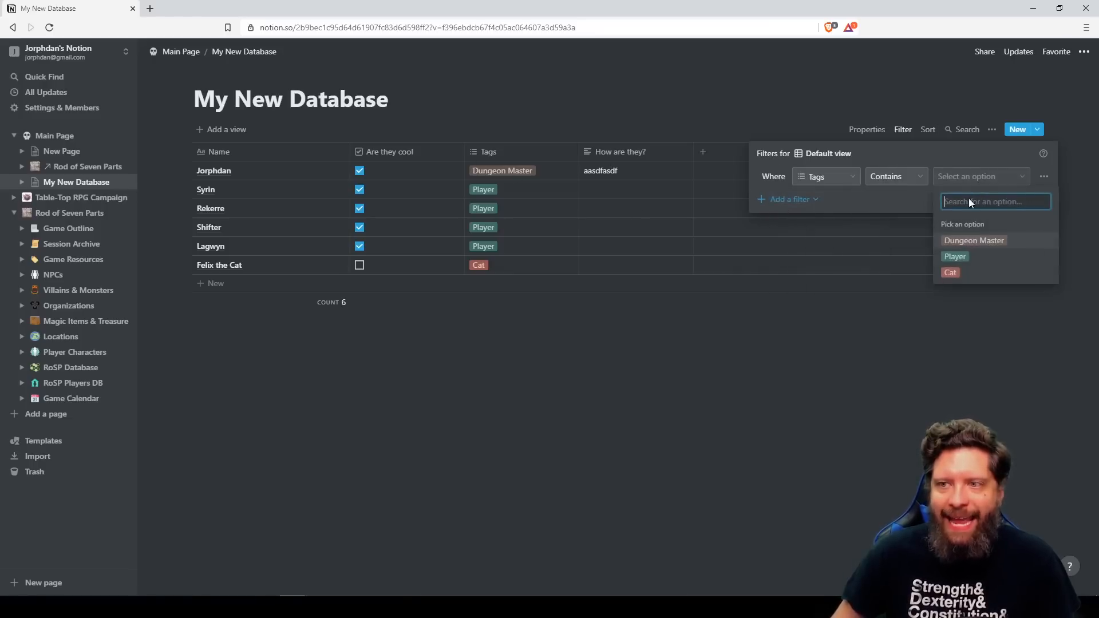
left_click(959, 260)
left_click(699, 493)
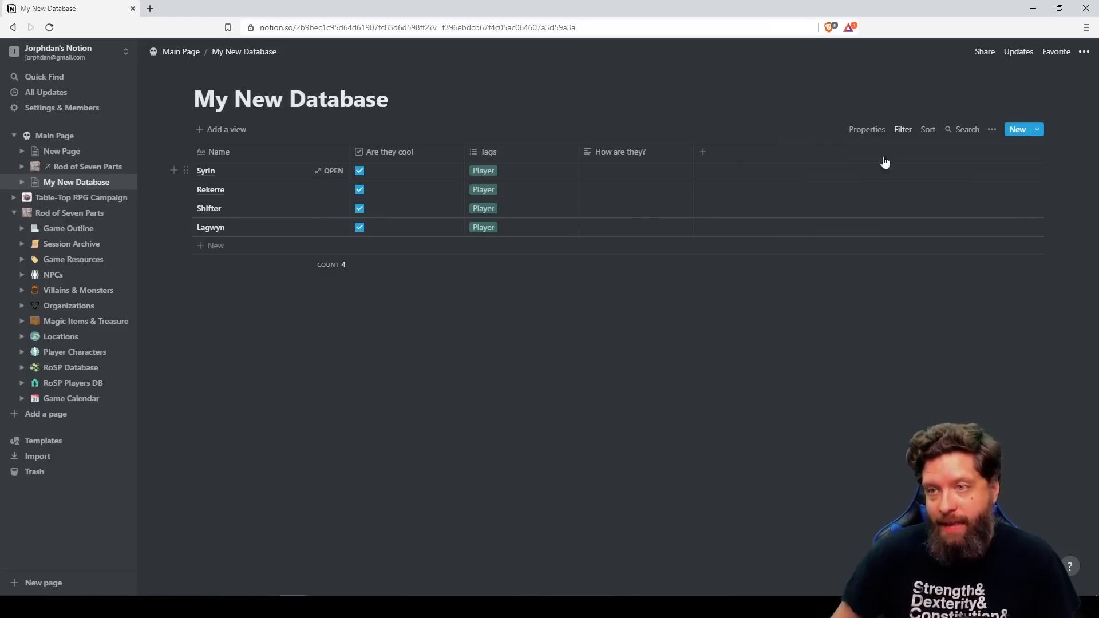
Switch the default view's filter to the Are they cool checkbox, then remove the filter so the view is unfiltered.
left_click(903, 130)
left_click(829, 177)
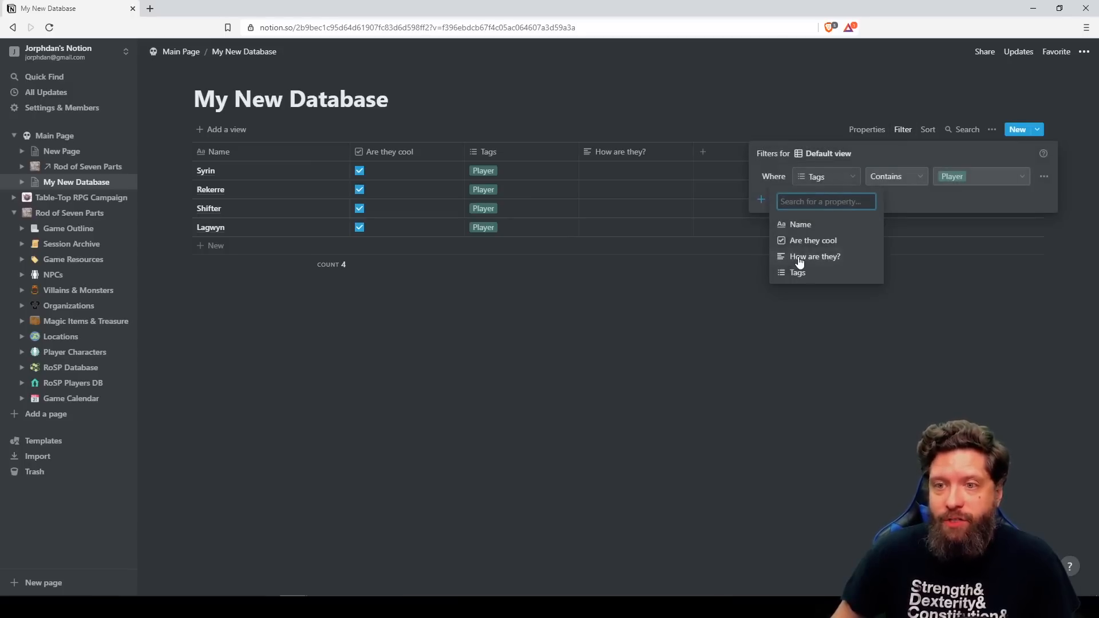
left_click(804, 243)
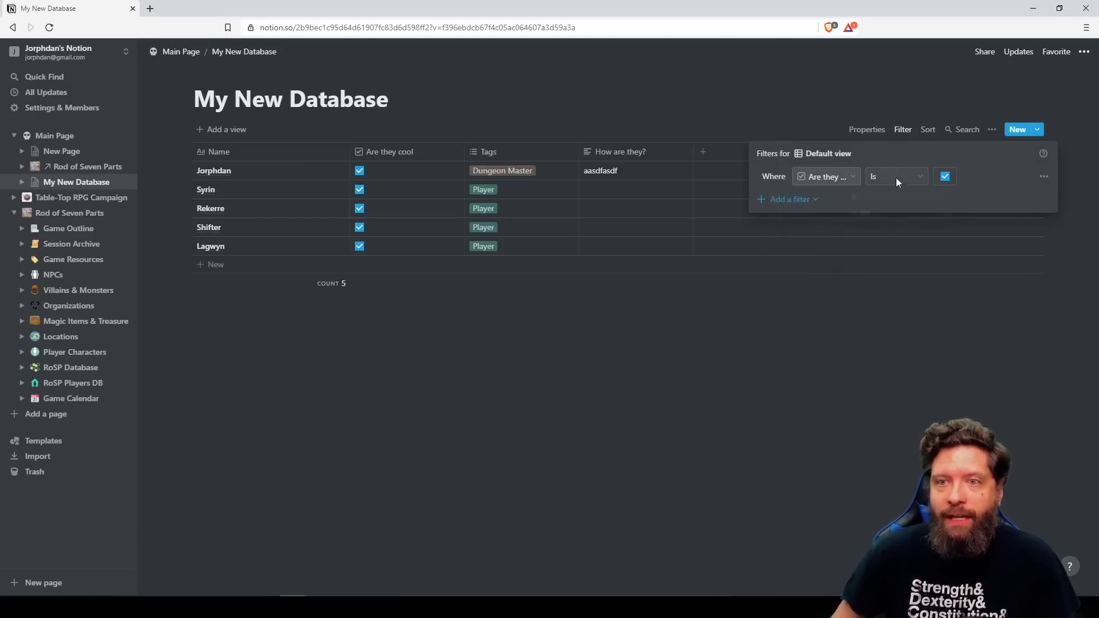
left_click(896, 182)
left_click(884, 221)
left_click(375, 230)
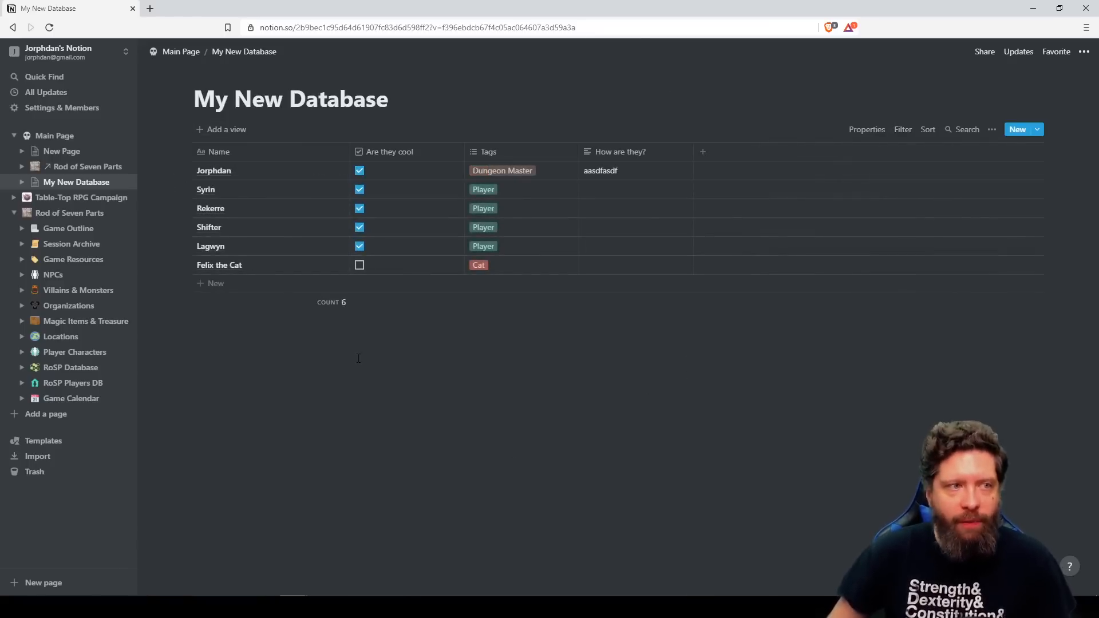
Open the RoSP Database from the Rod of Seven Parts page and look through its table entries.
left_click(13, 136)
left_click(34, 138)
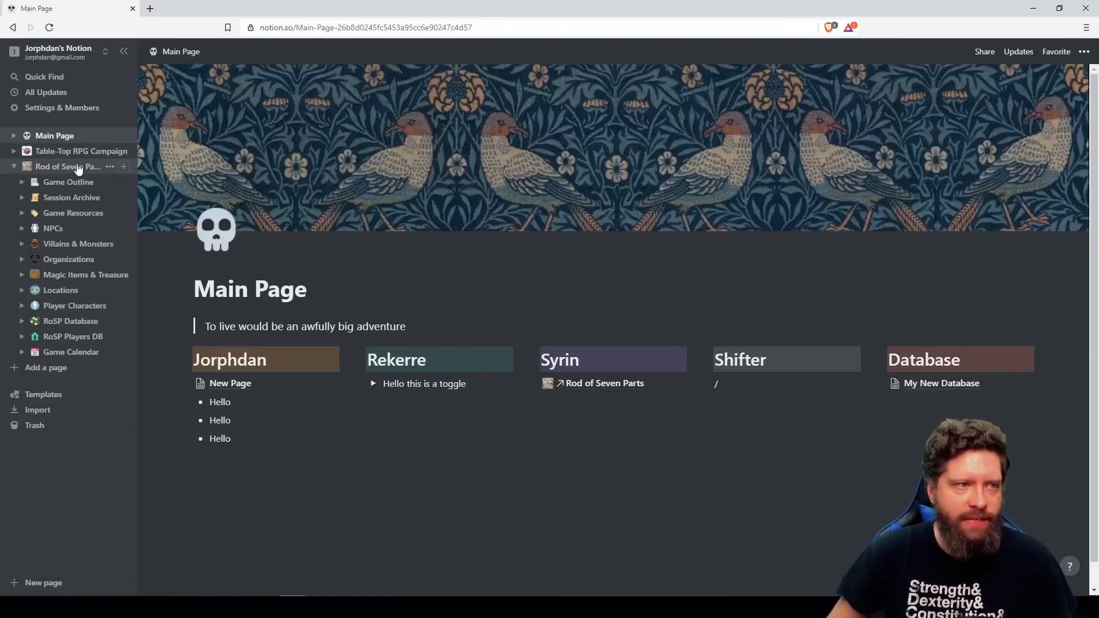
left_click(80, 166)
left_click(884, 391)
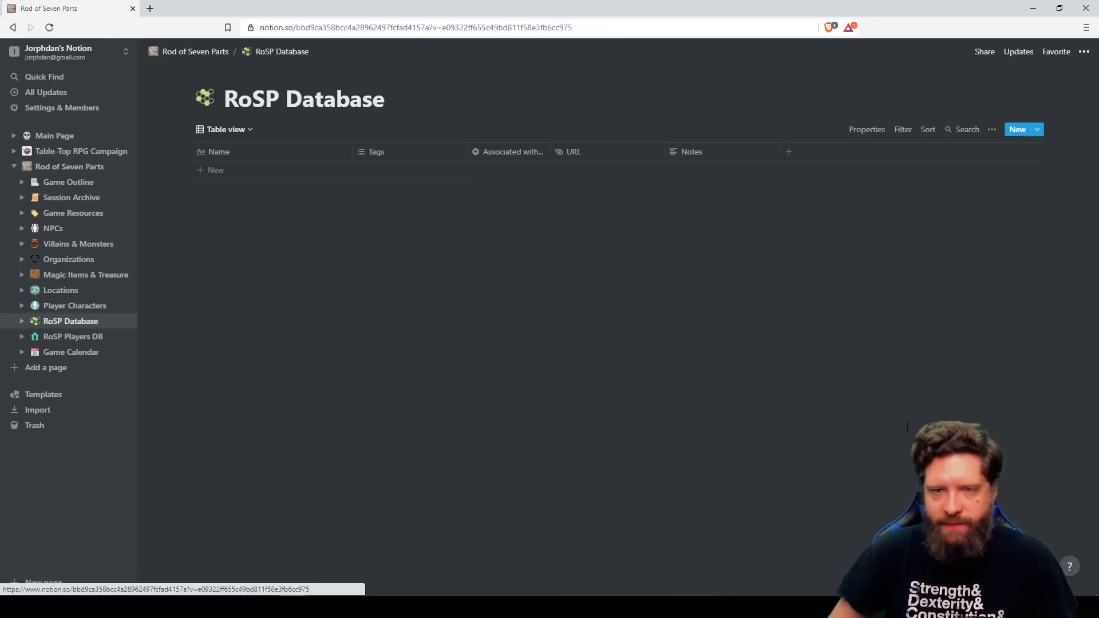
scroll(561, 476, "down", 10)
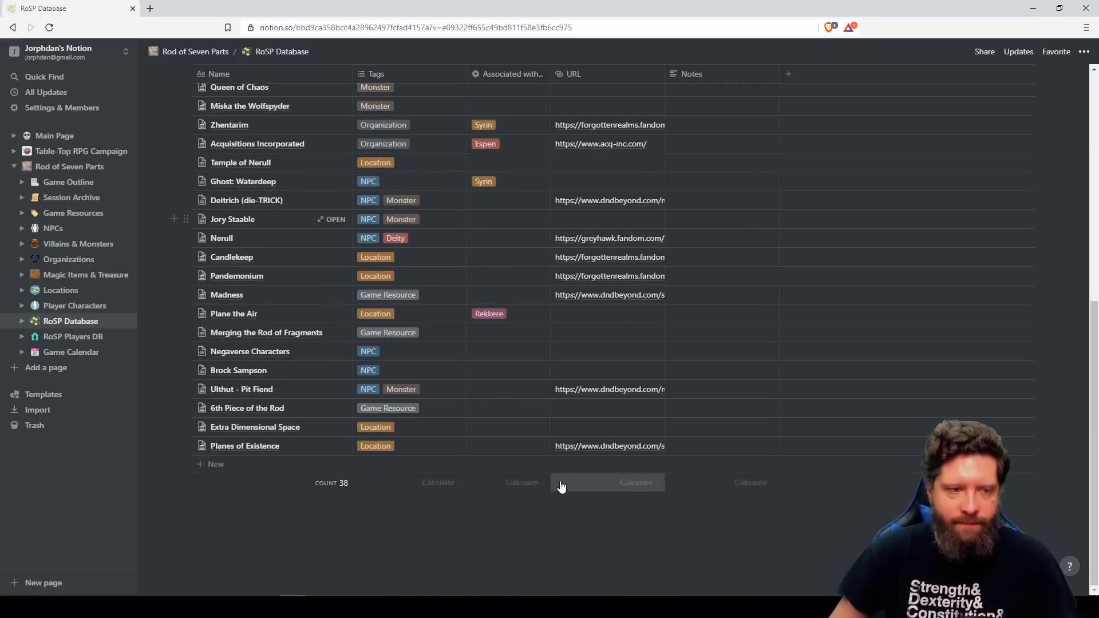
scroll(559, 484, "up", 10)
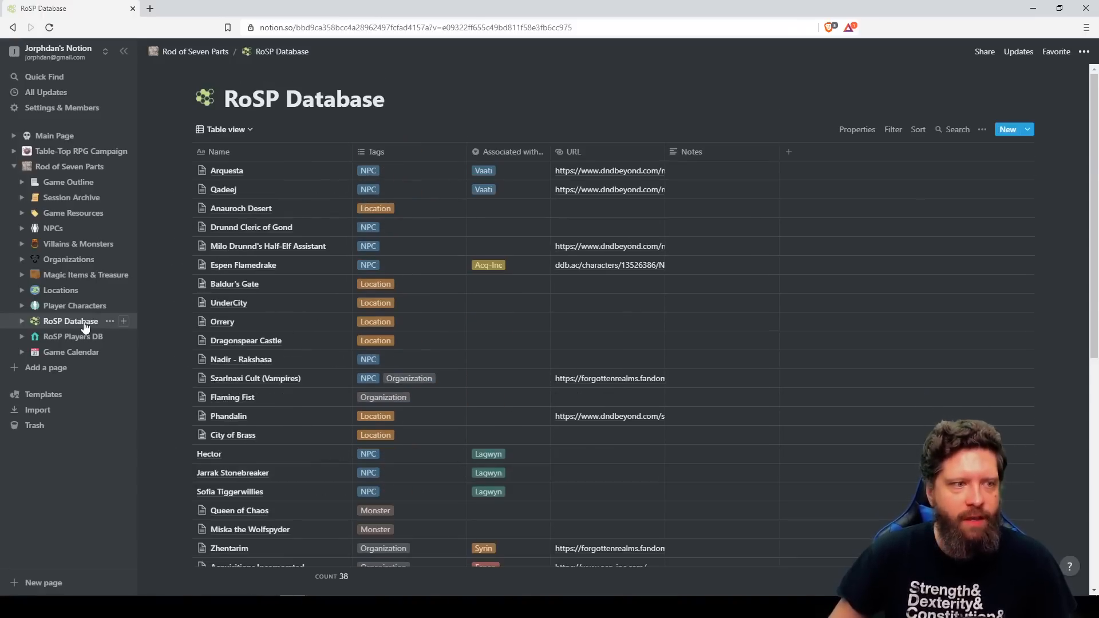
Open the NPCs page from Rod of Seven Parts and inspect the filter on its RoSP Database gallery.
left_click(72, 167)
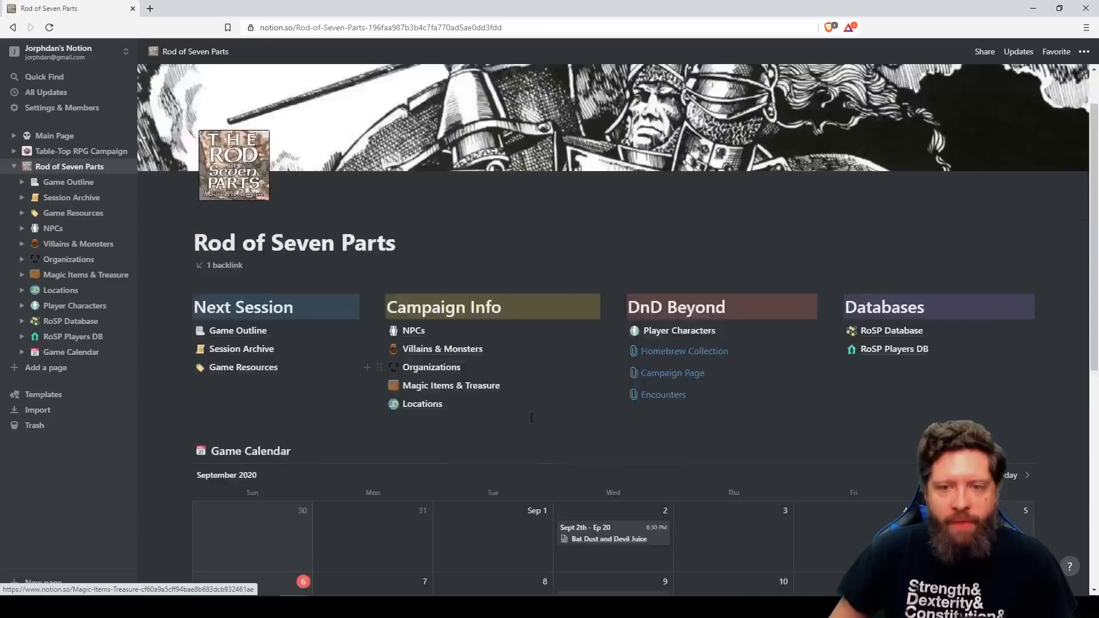
scroll(531, 418, "down", 2)
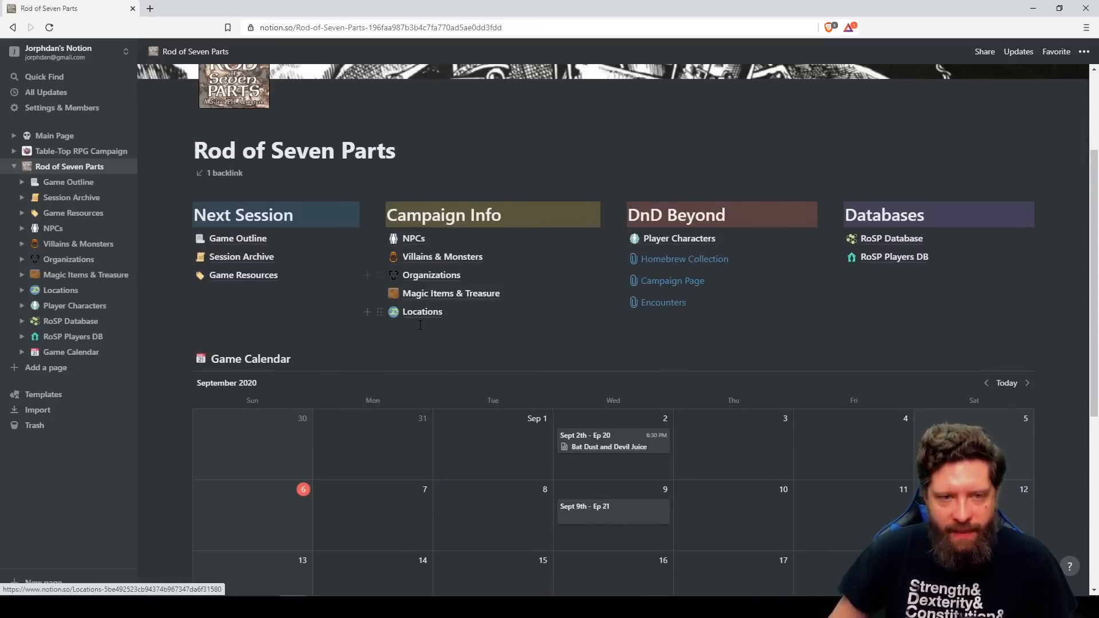
left_click(411, 239)
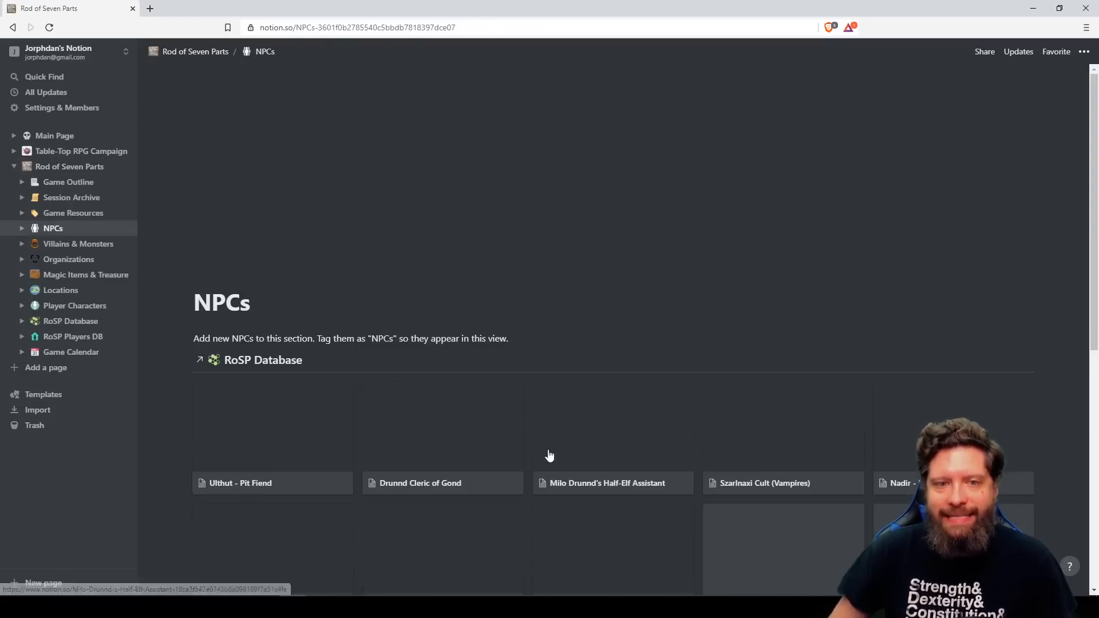
scroll(601, 435, "down", 3)
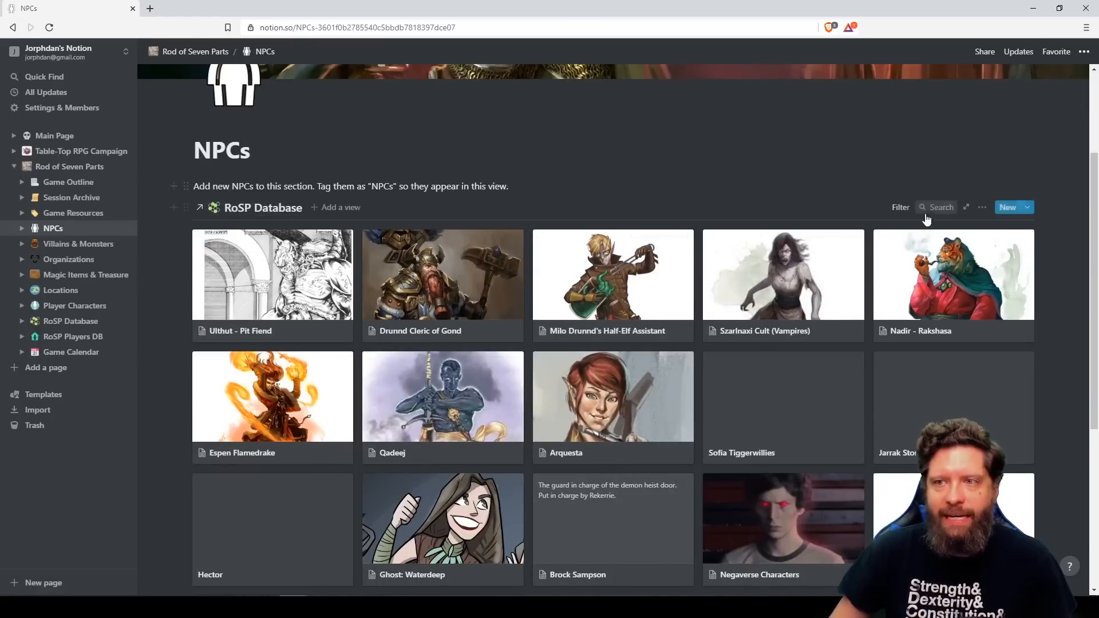
left_click(898, 208)
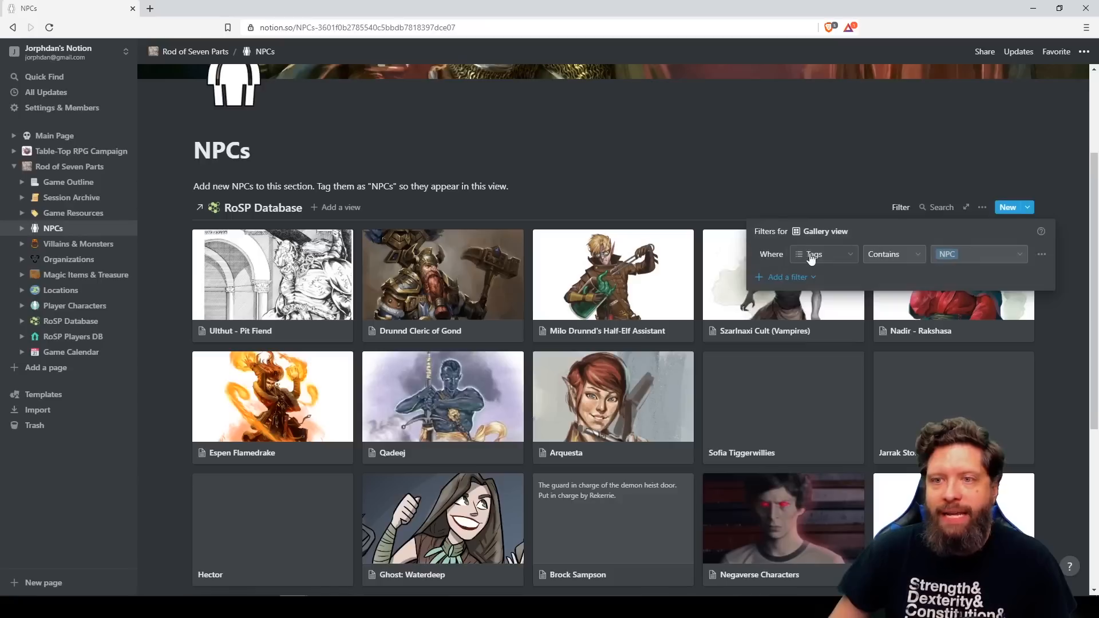
left_click(1069, 265)
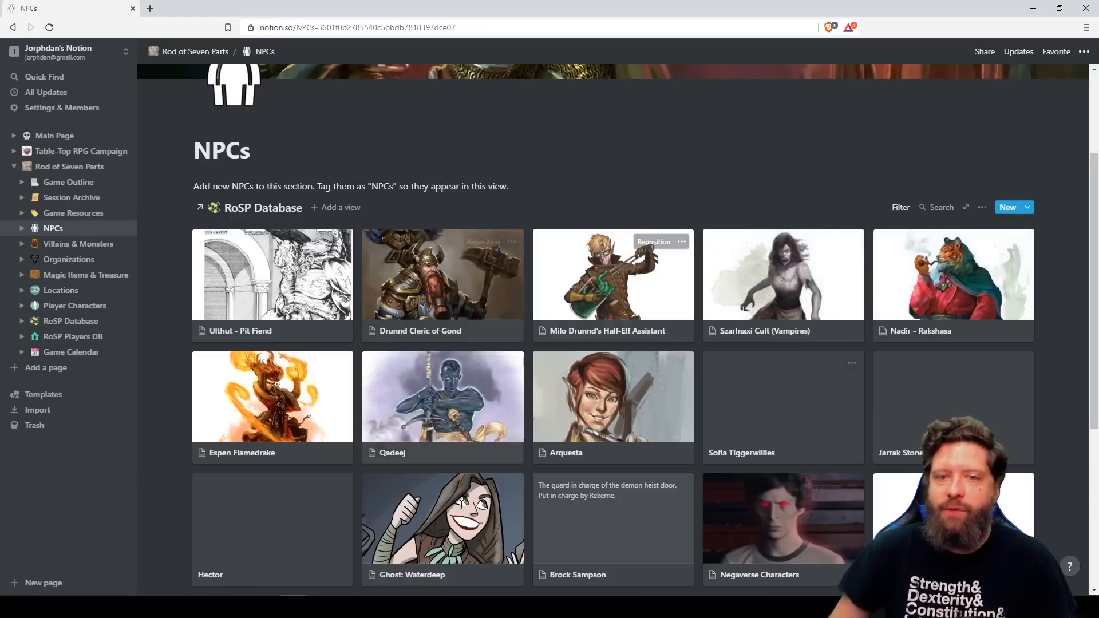
Add a new entry titled "Felix the Cat" at the end of the NPCs gallery.
scroll(664, 411, "down", 3)
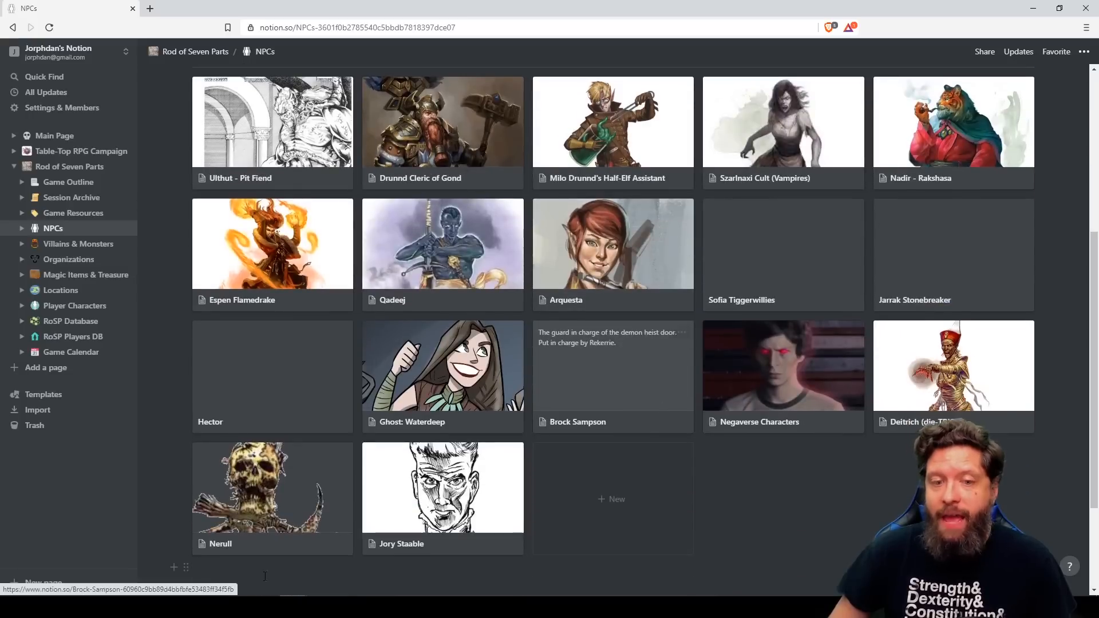
scroll(207, 131, "up", 5)
scroll(207, 132, "down", 8)
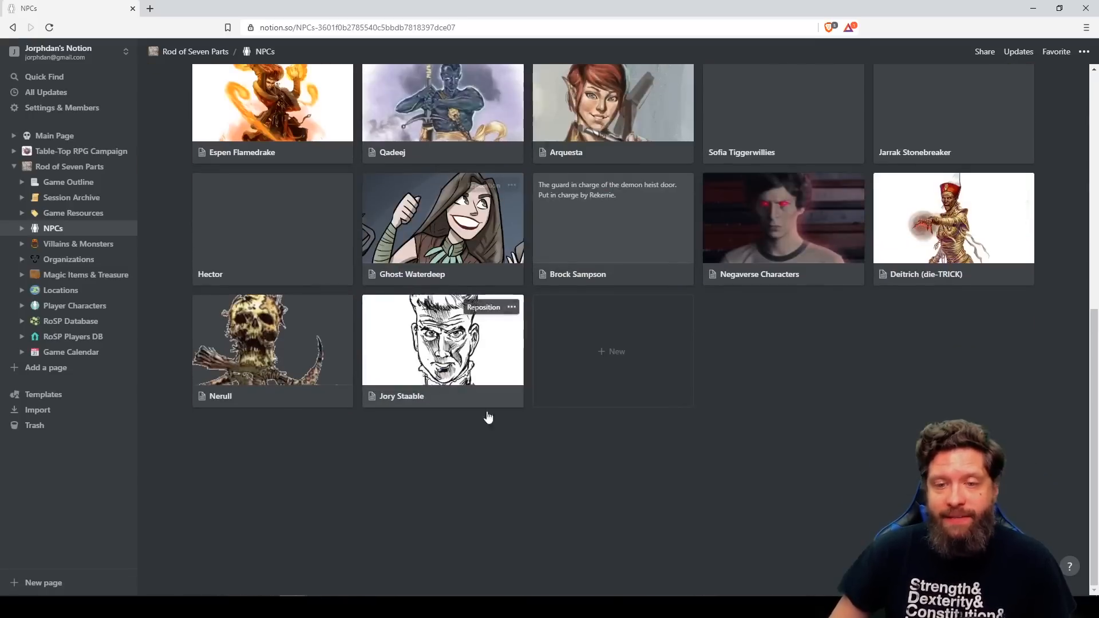
left_click(617, 352)
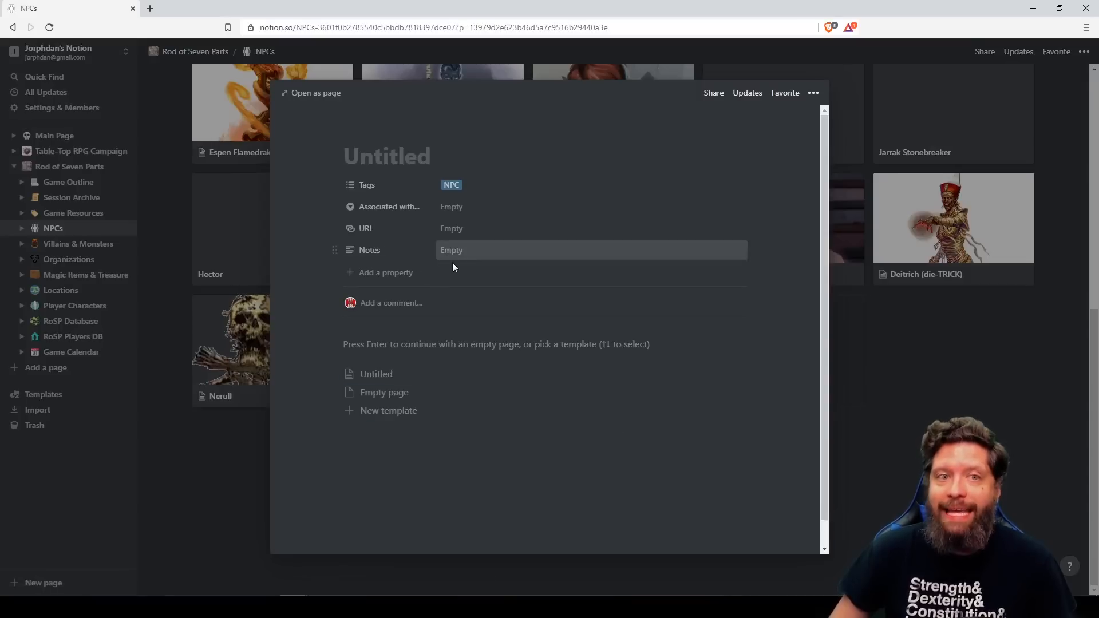
type("Fe")
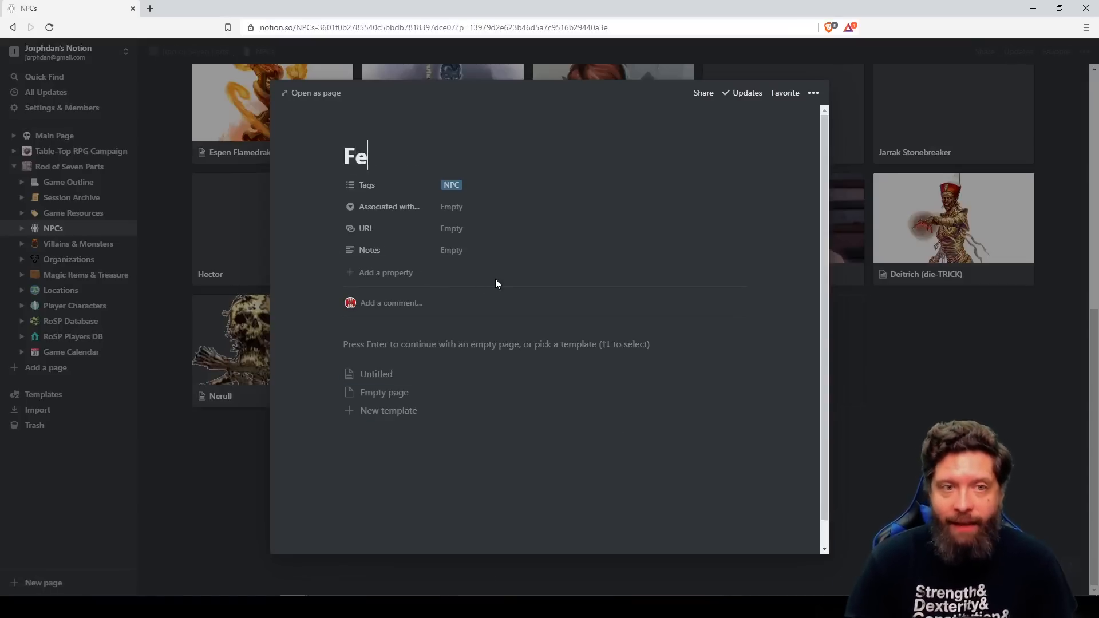
type("lix the Cat")
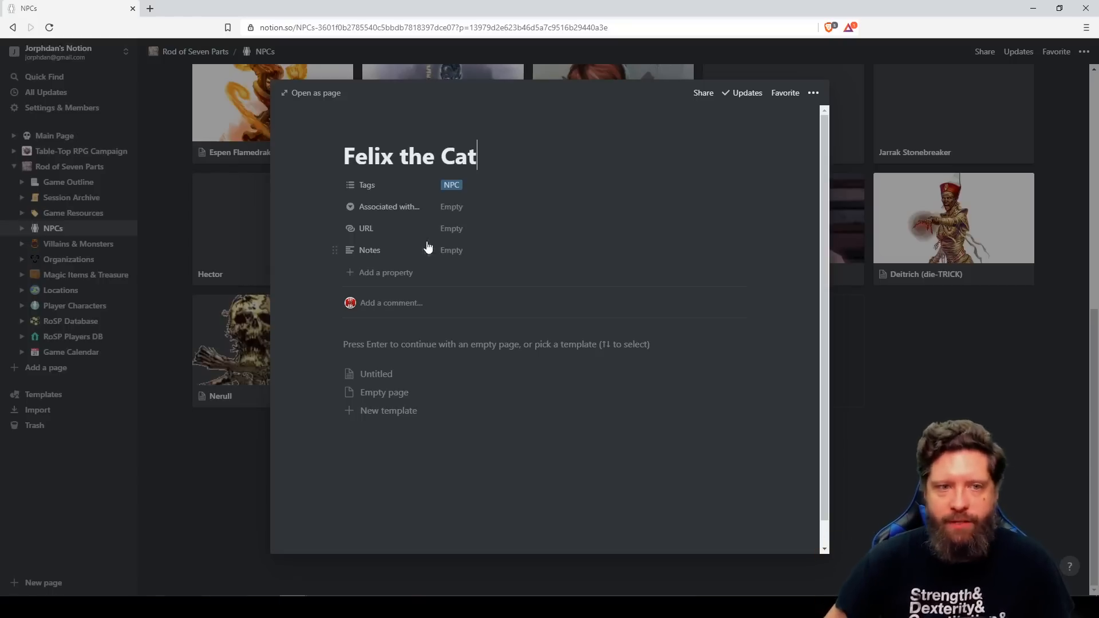
Enter "Actually my Cat!" in the entry's Notes property, write "This is my cat and I love him." in its body, and close it.
left_click(451, 250)
type("Actually my Cat!")
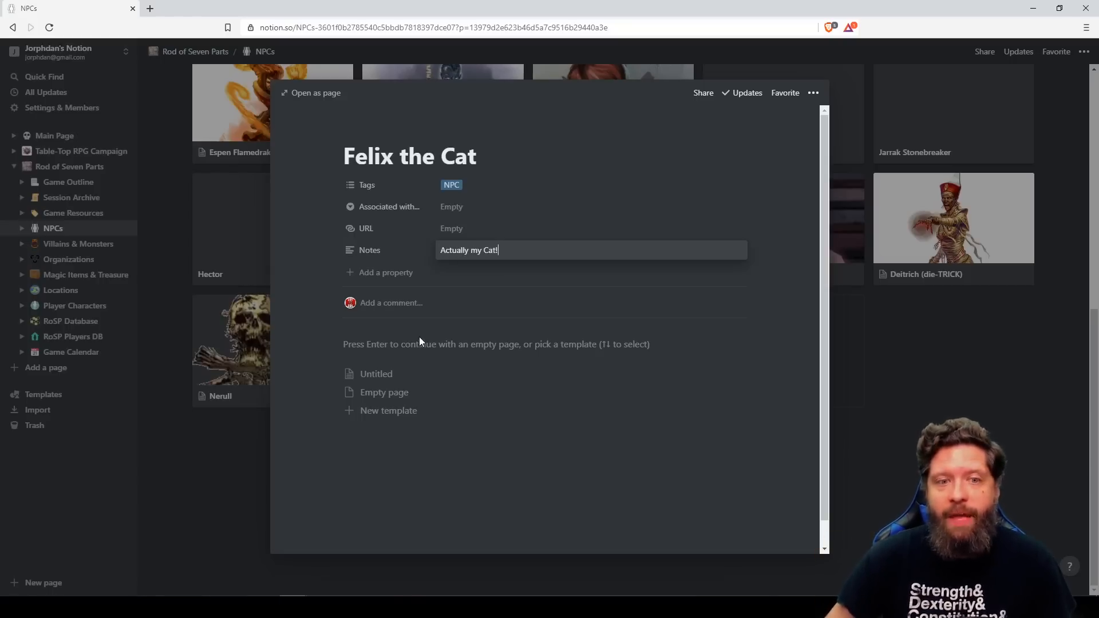
left_click(420, 342)
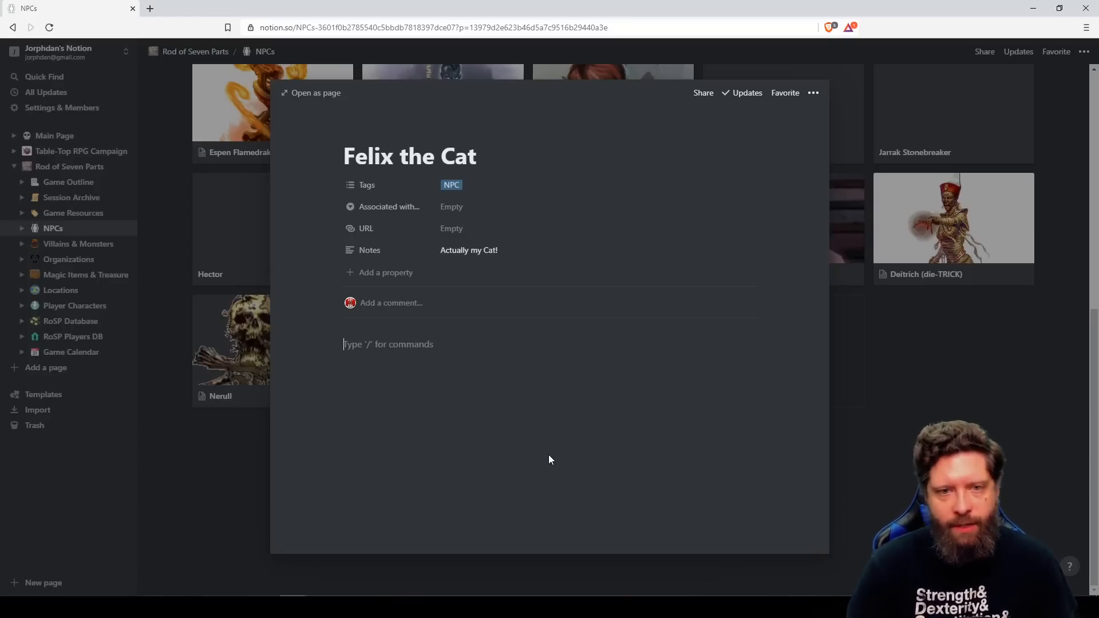
type("This is my cat an")
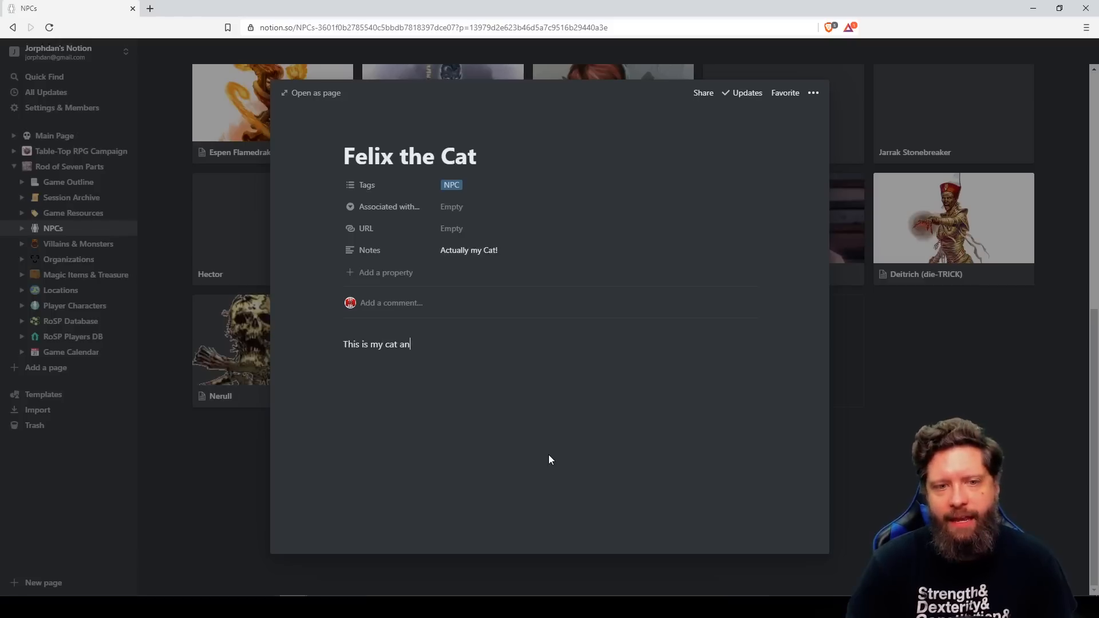
type("d I love him.")
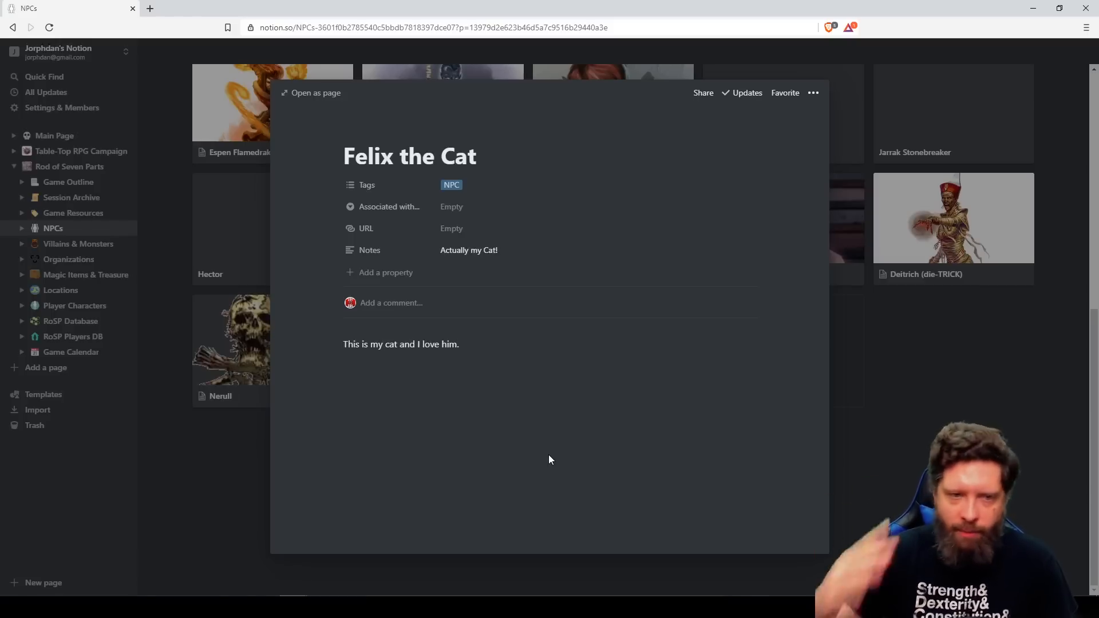
key("Escape")
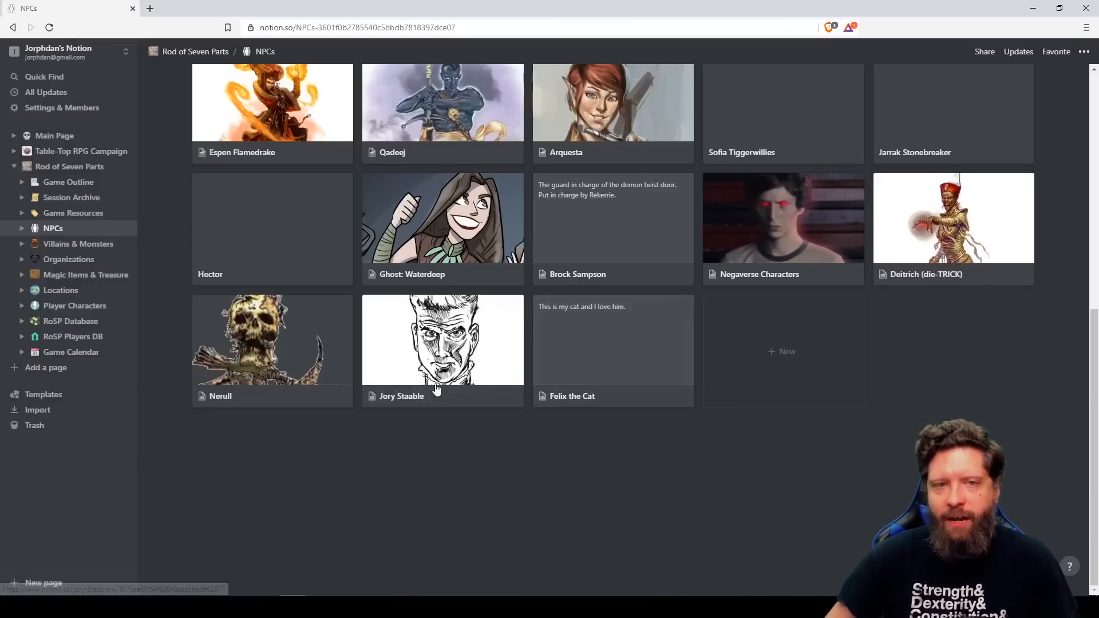
Reopen the Felix the Cat entry and insert an image block below the text with IMG_20190927_190117.jpg uploaded from Downloads.
scroll(554, 384, "up", 8)
scroll(580, 420, "down", 5)
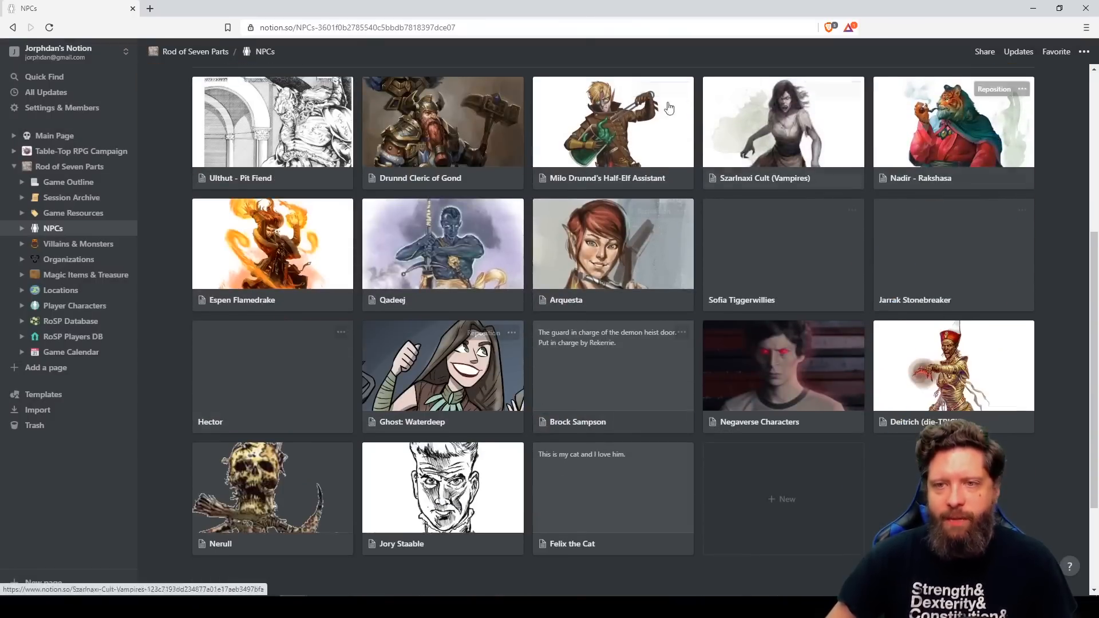
scroll(628, 338, "down", 3)
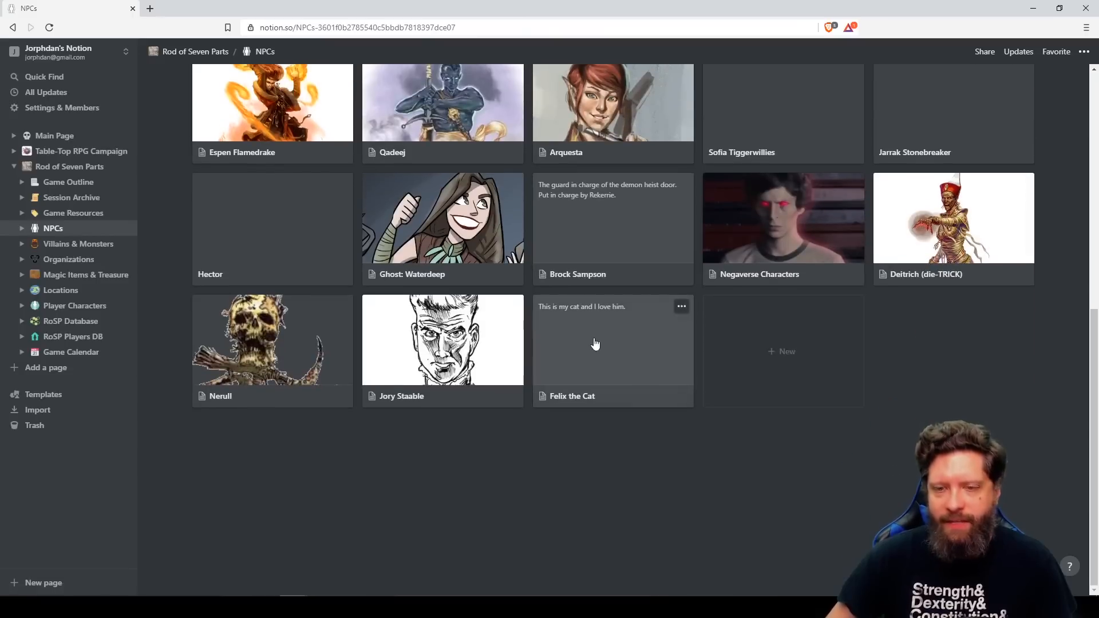
left_click(595, 343)
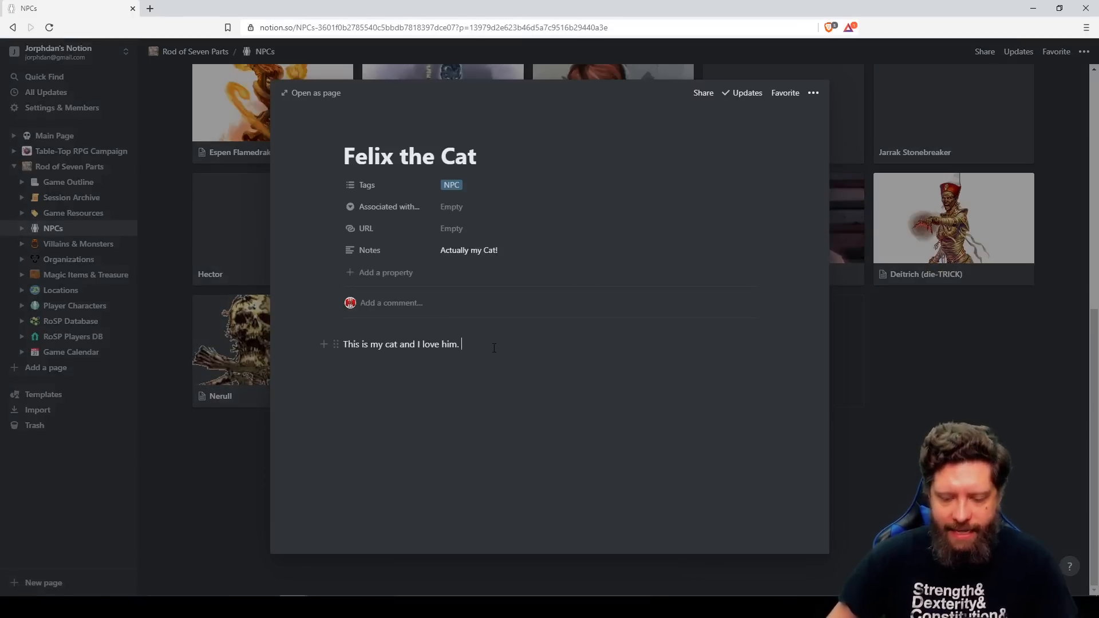
type("/image")
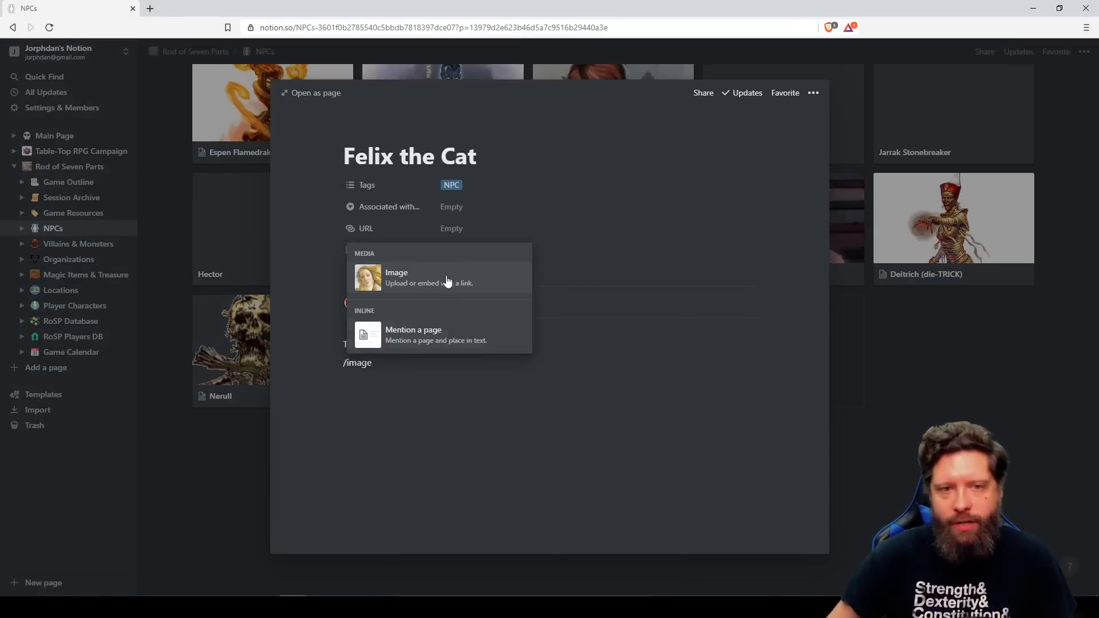
left_click(447, 280)
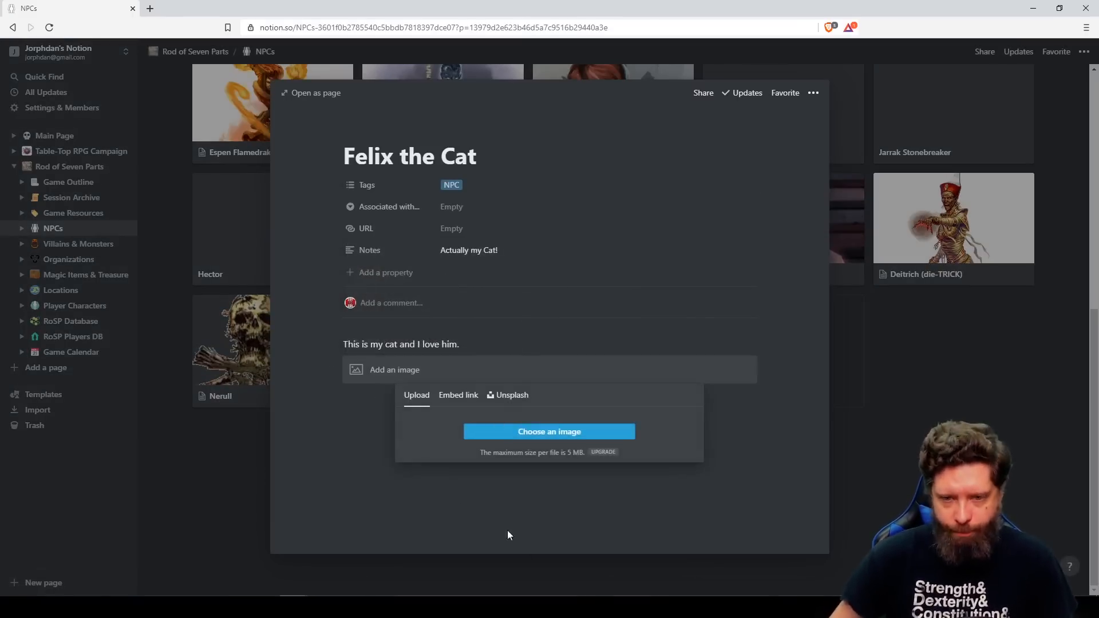
left_click(565, 434)
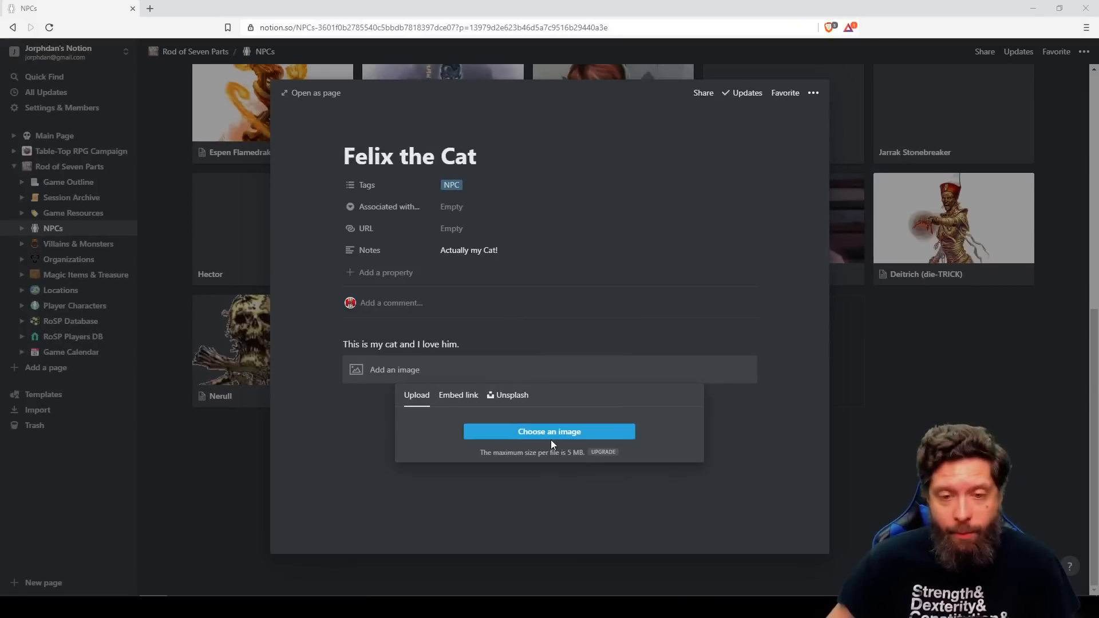
left_click(550, 433)
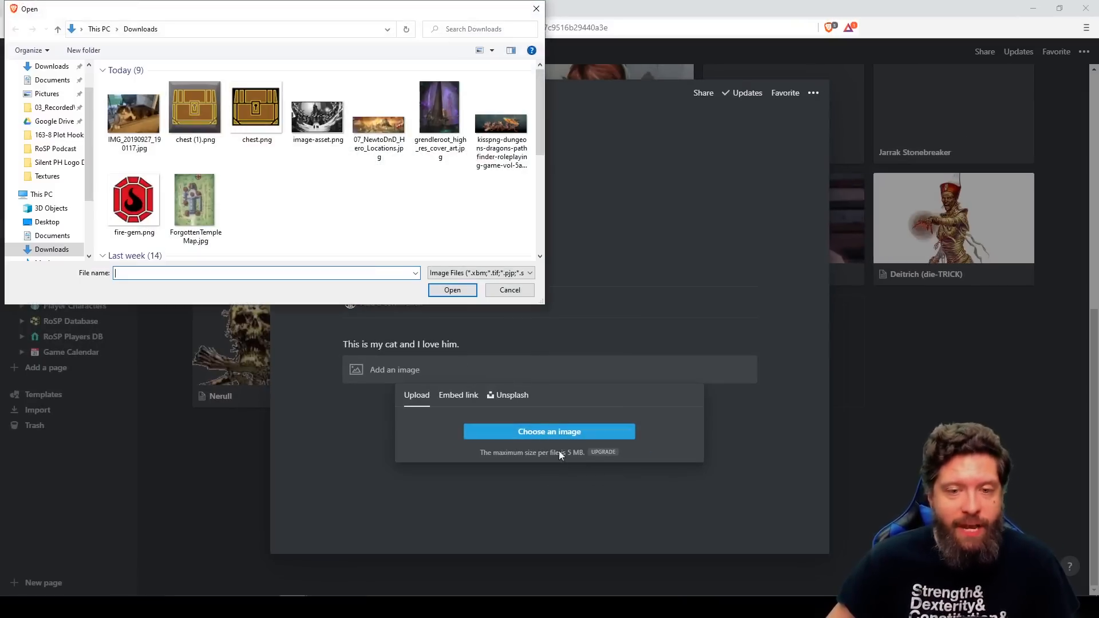
left_click(125, 134)
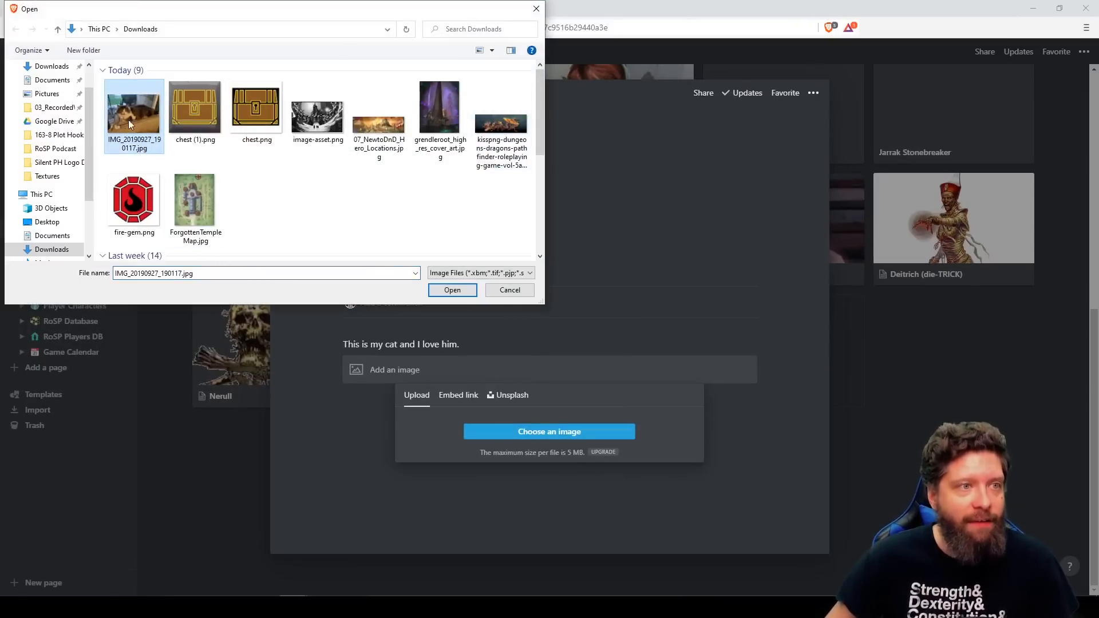
left_click(450, 290)
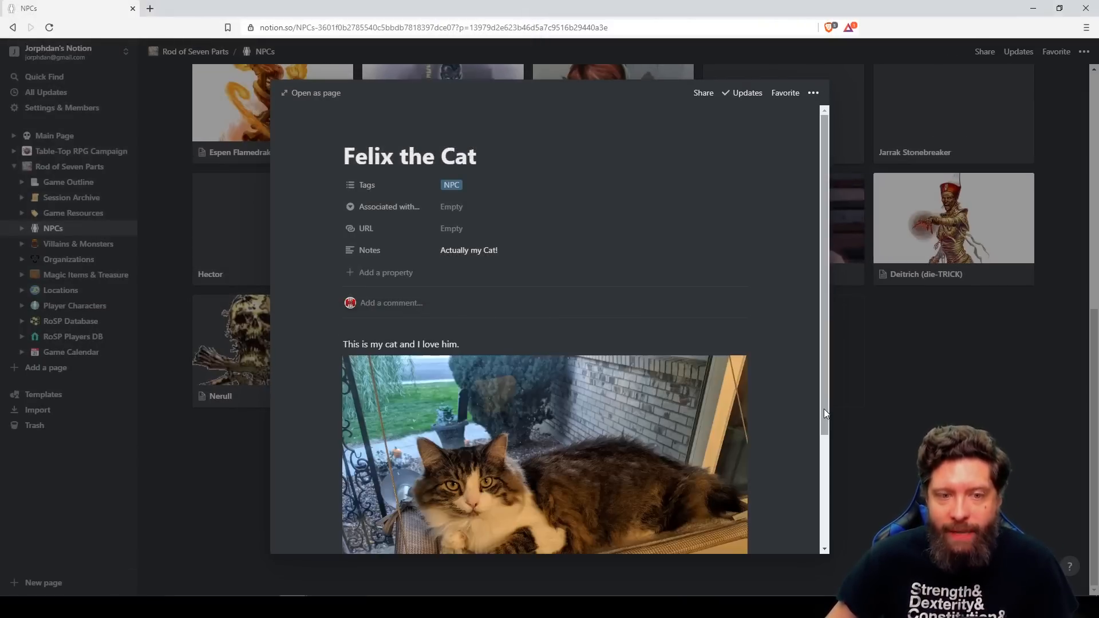
Resize the cat photo slightly narrower than the text column and close the entry to return to the gallery.
scroll(797, 355, "down", 3)
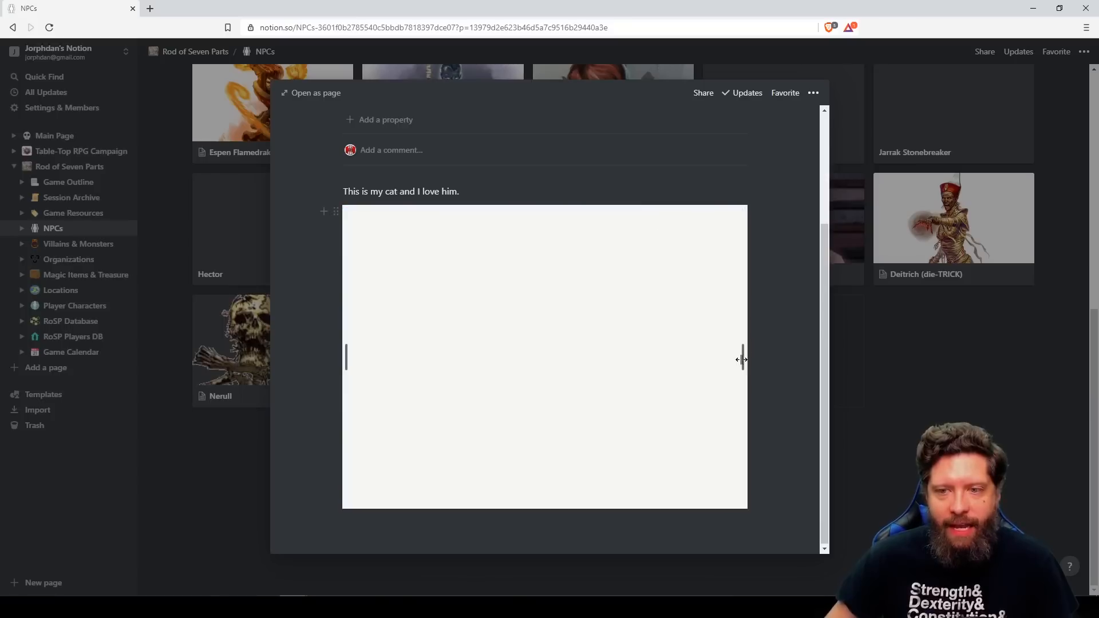
left_click_drag(745, 357, 667, 357)
left_click_drag(577, 354, 706, 367)
scroll(583, 437, "down", 2)
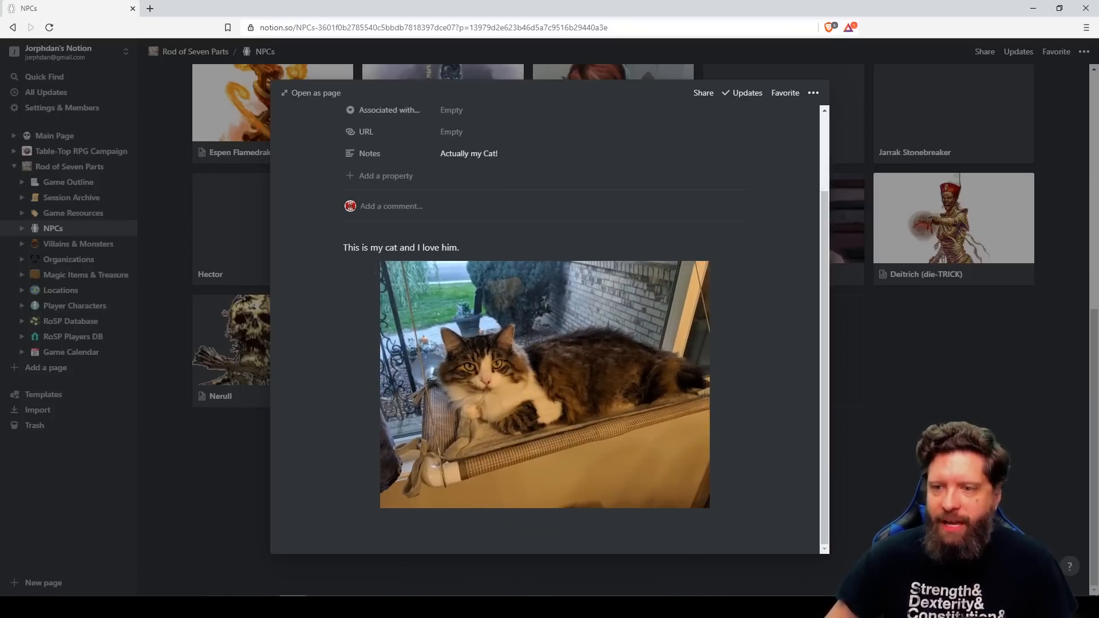
key("Escape")
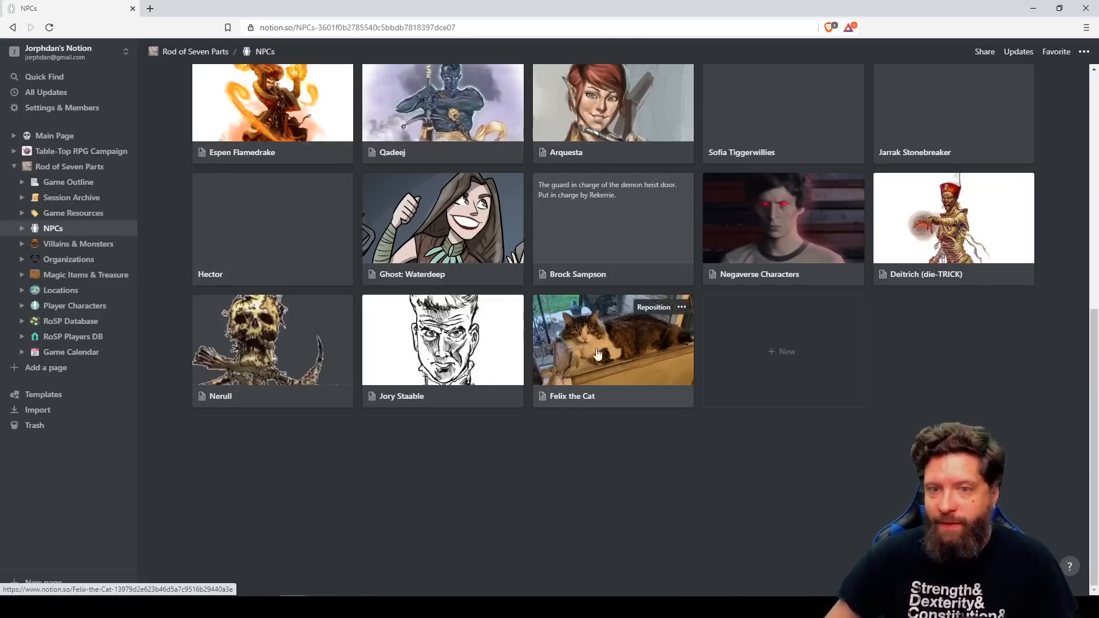
scroll(647, 494, "up", 5)
scroll(706, 404, "down", 5)
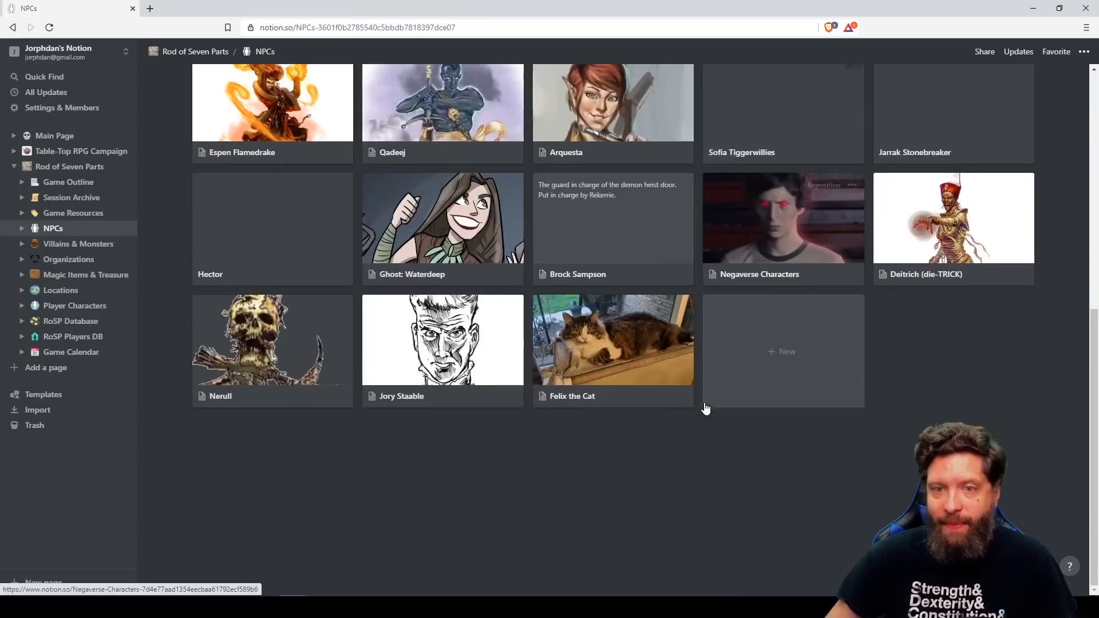
scroll(707, 405, "up", 3)
scroll(684, 458, "up", 2)
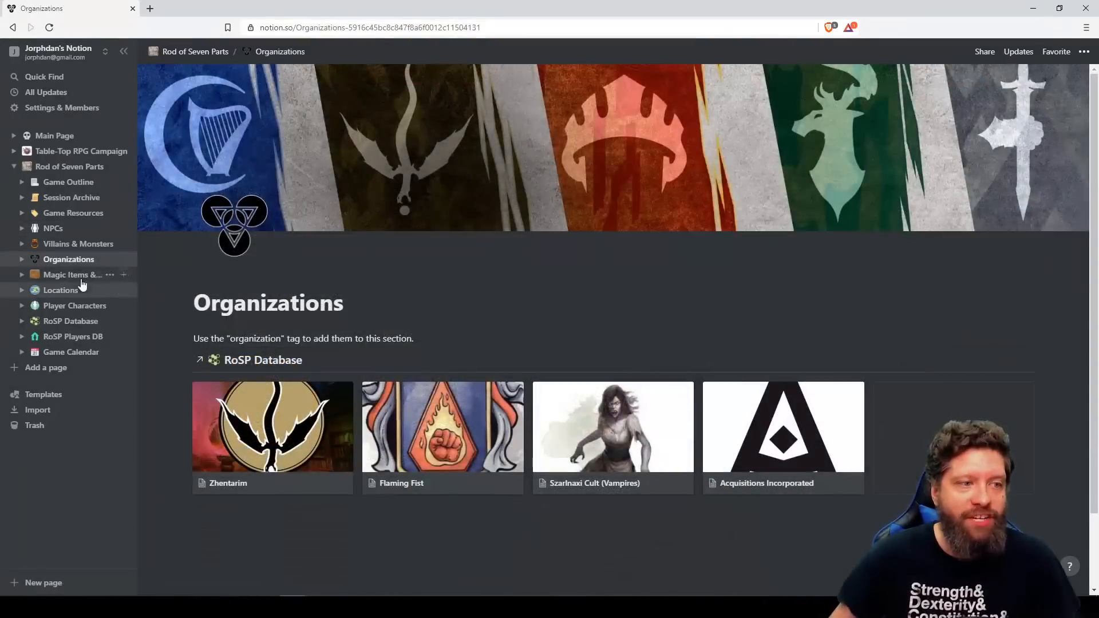
Open the Magic Items & Treasure page and look through its gallery of item cards.
left_click(86, 275)
scroll(453, 385, "down", 3)
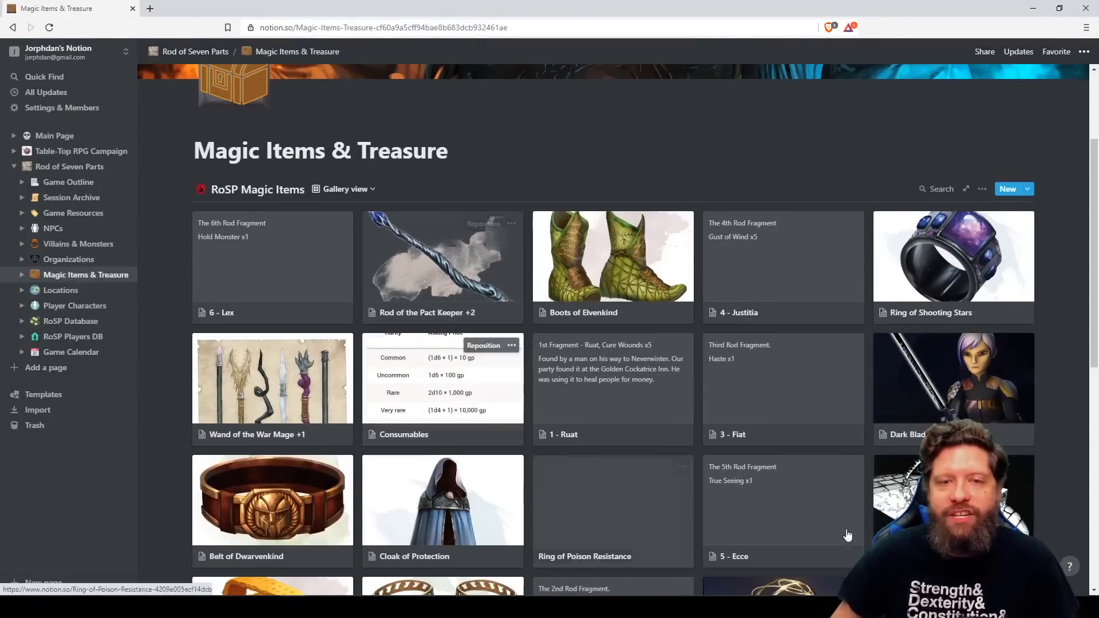
scroll(572, 457, "down", 3)
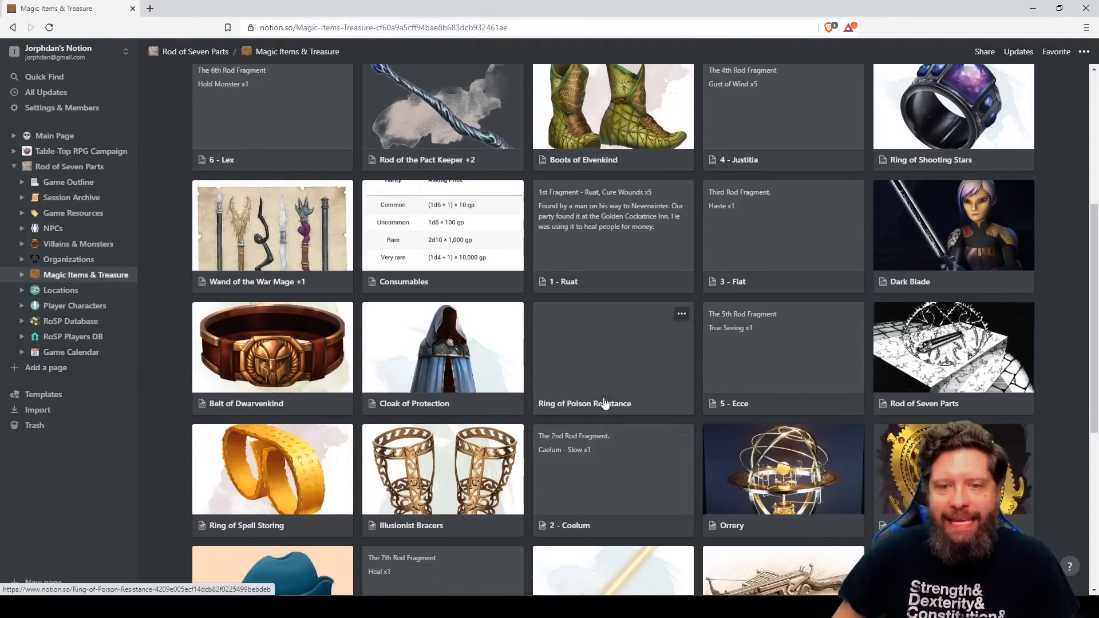
scroll(658, 355, "up", 5)
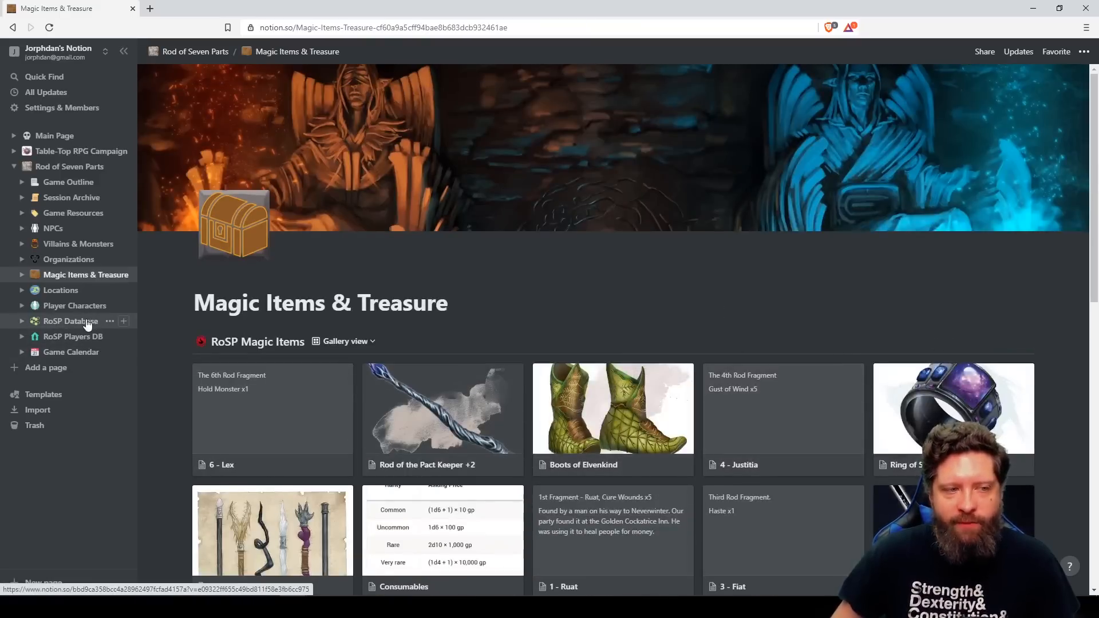
Switch the RoSP Magic Items database to Default view and review its attunement, owner, tag and DDB link columns.
left_click(358, 342)
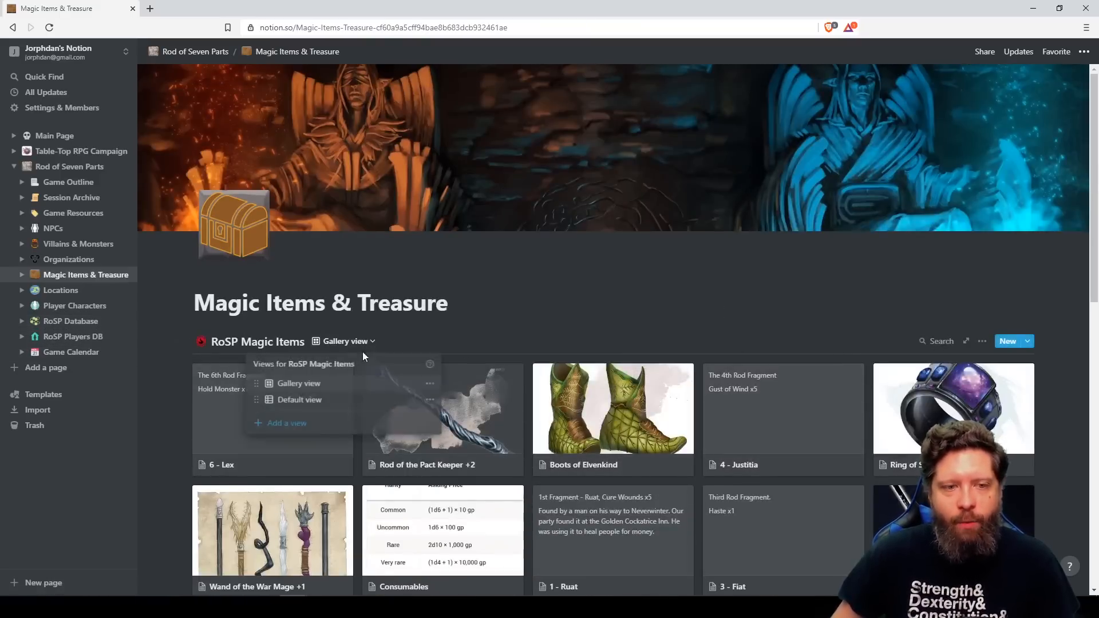
left_click(295, 400)
scroll(449, 417, "down", 3)
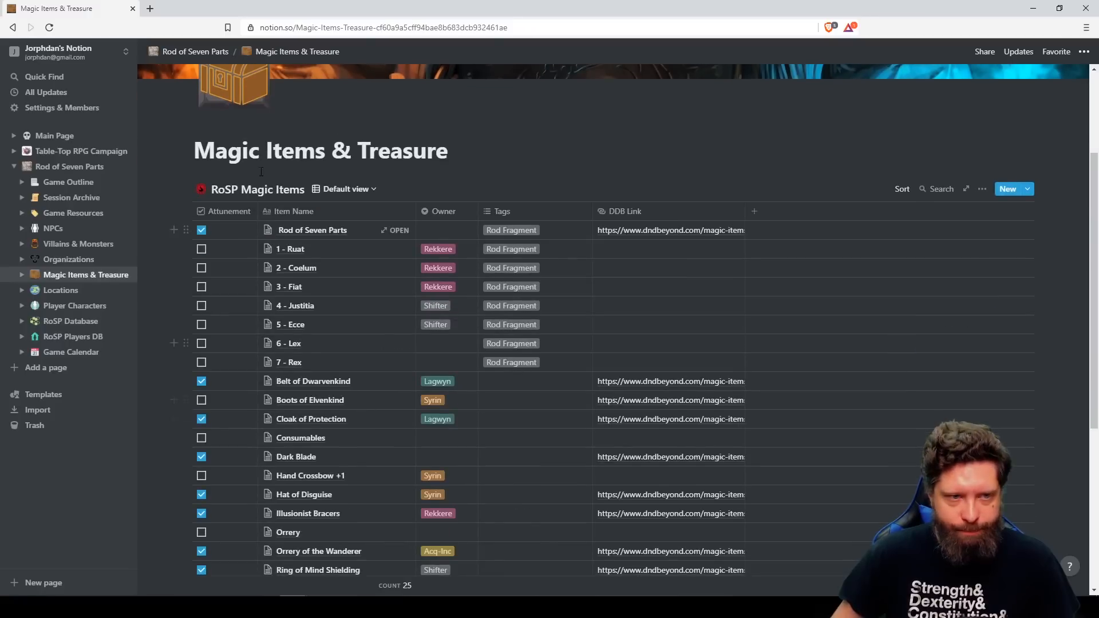
scroll(294, 271, "down", 3)
scroll(213, 209, "up", 3)
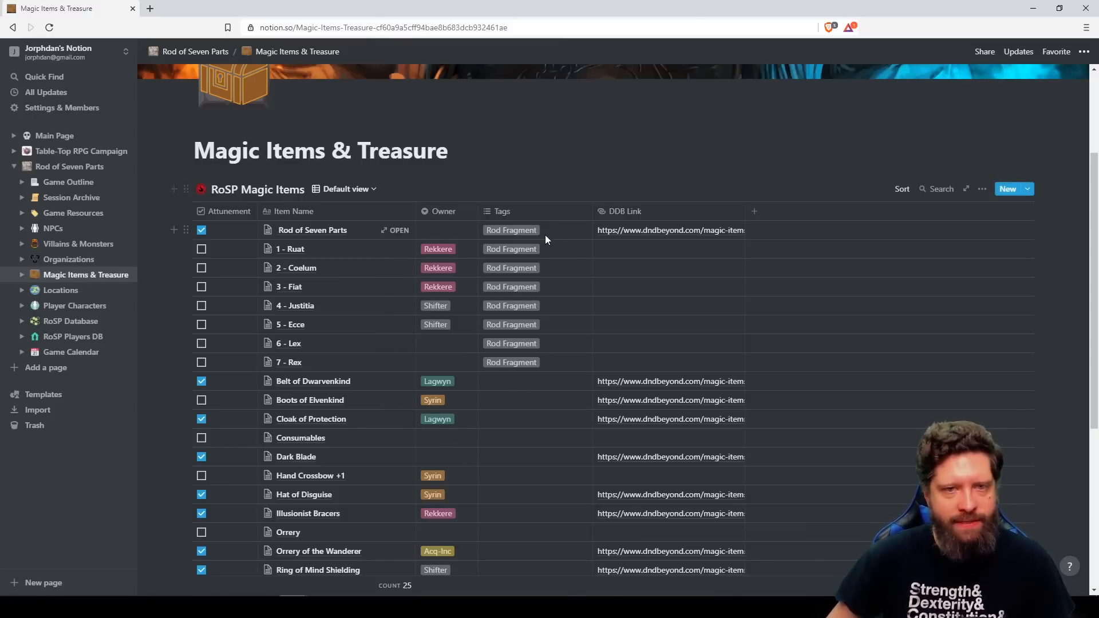
scroll(524, 343, "down", 5)
scroll(530, 470, "up", 3)
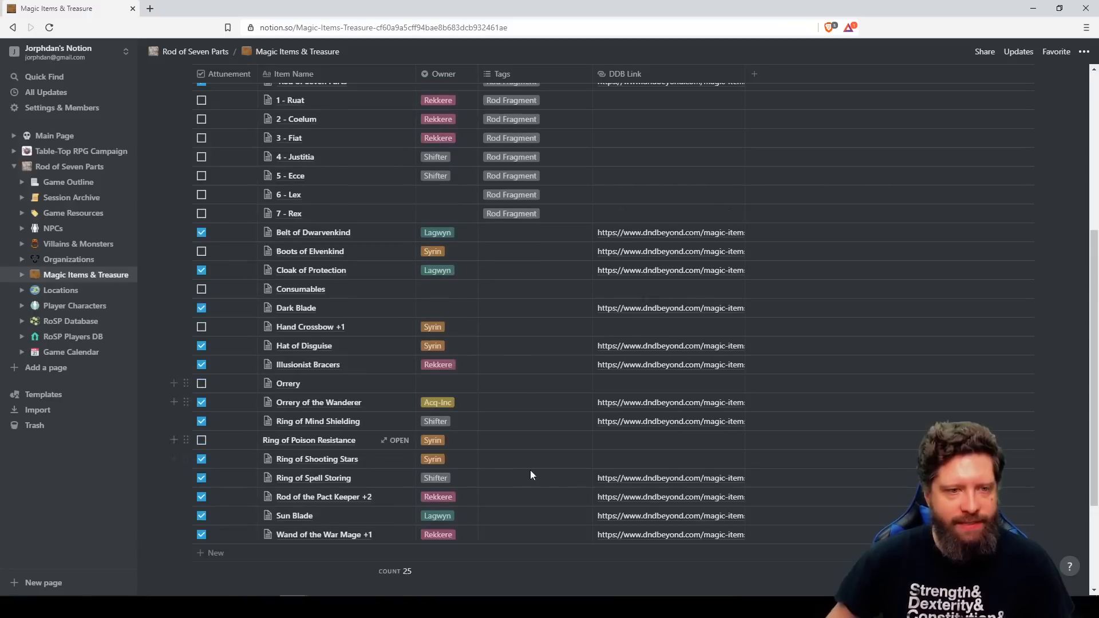
scroll(542, 488, "up", 3)
Switch the RoSP Magic Items database back to Gallery view and look over the item cards.
left_click(346, 193)
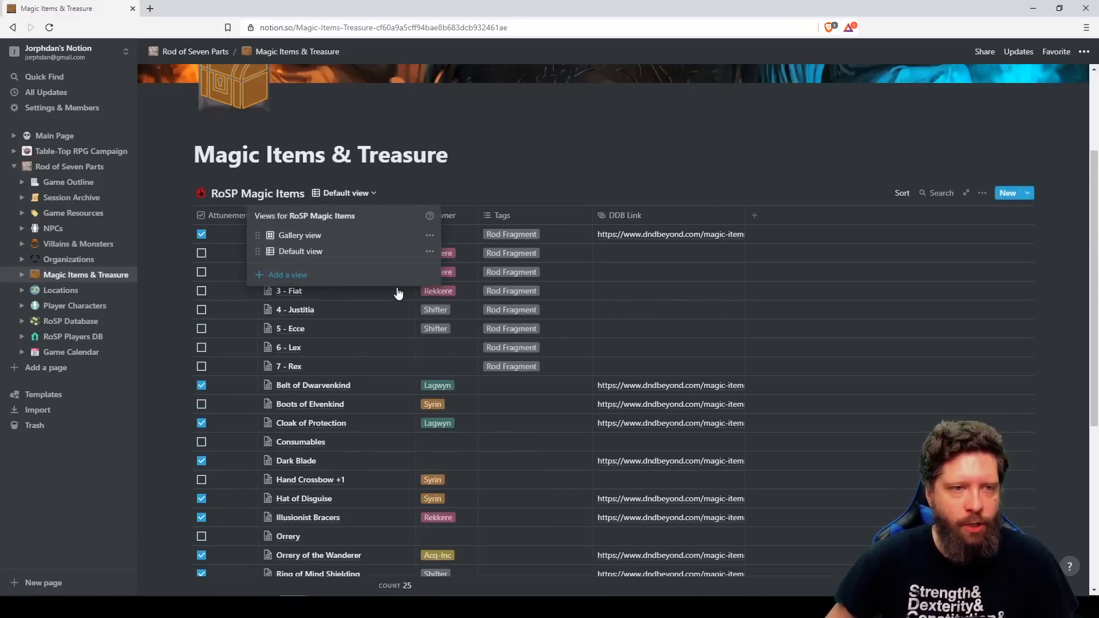
left_click(299, 235)
scroll(540, 360, "down", 4)
scroll(540, 361, "up", 4)
scroll(761, 370, "down", 4)
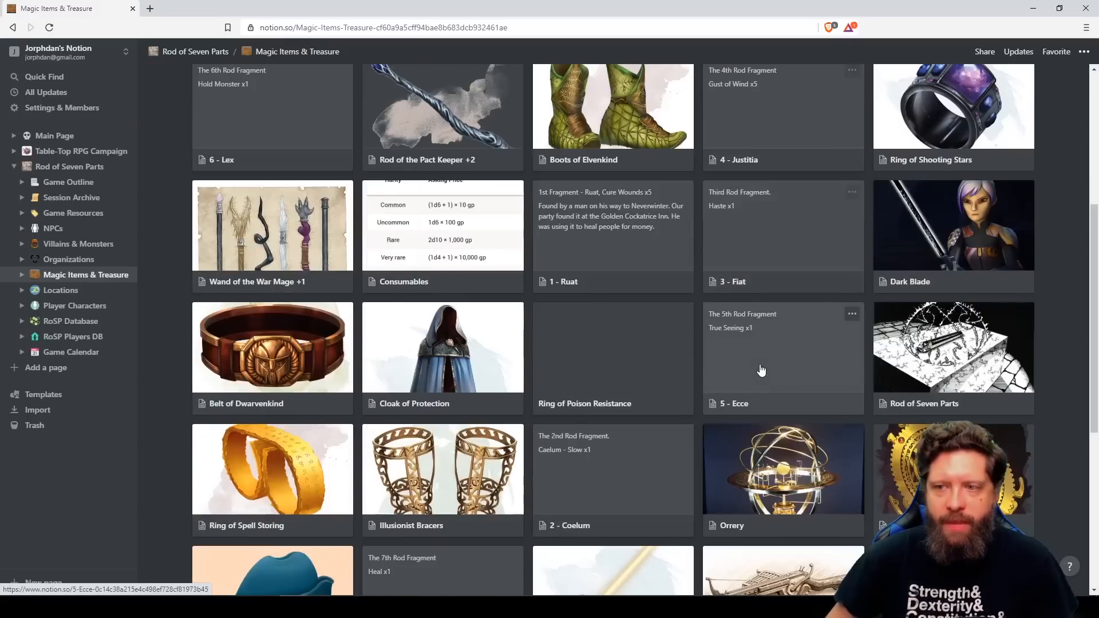
scroll(762, 371, "up", 3)
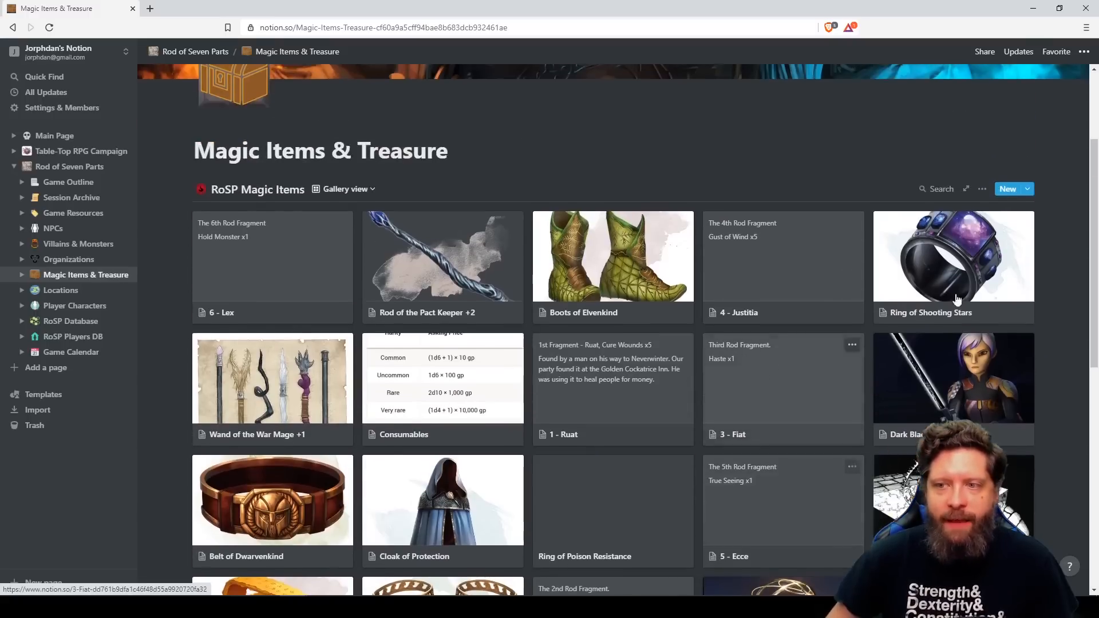
Show the Owner property on the magic item gallery cards and check the owner tags on them.
left_click(981, 191)
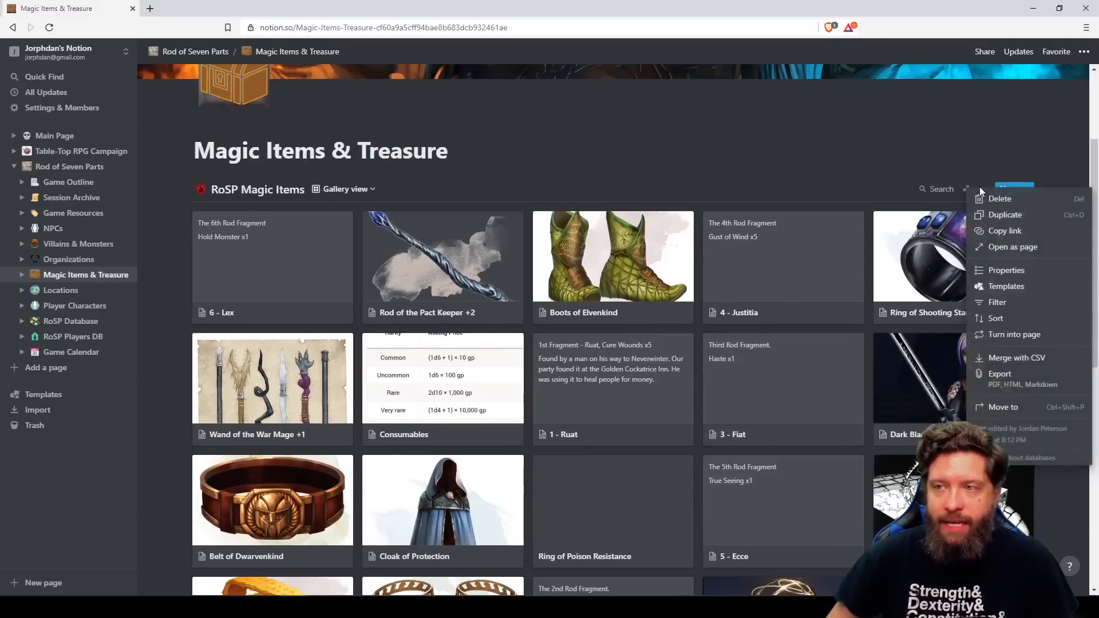
left_click(1006, 270)
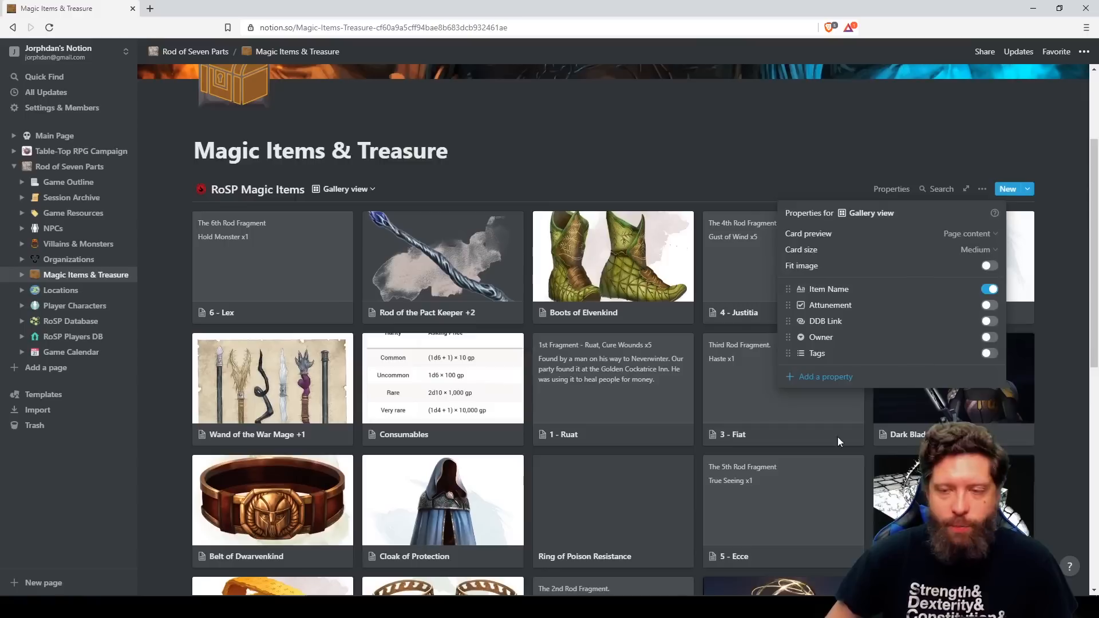
left_click(987, 338)
left_click(725, 200)
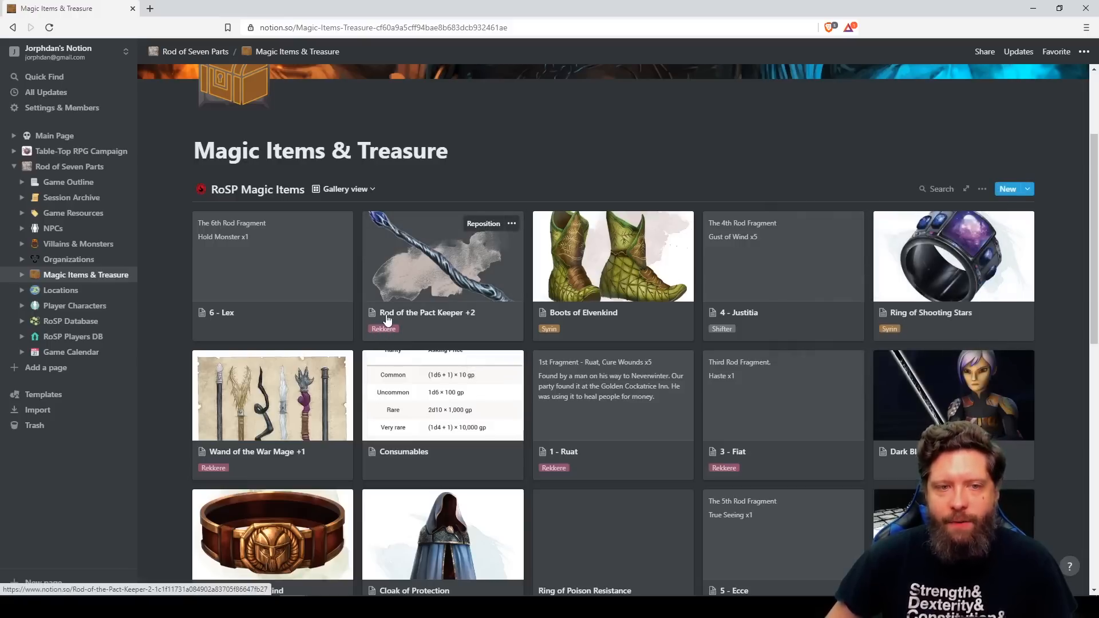
scroll(572, 473, "down", 3)
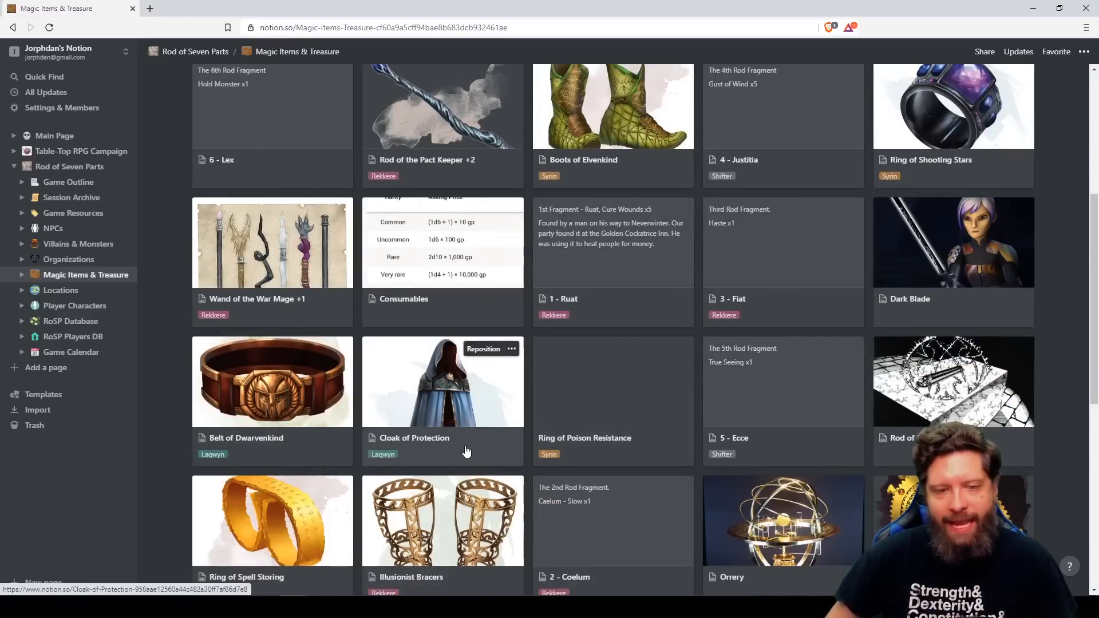
scroll(466, 451, "down", 2)
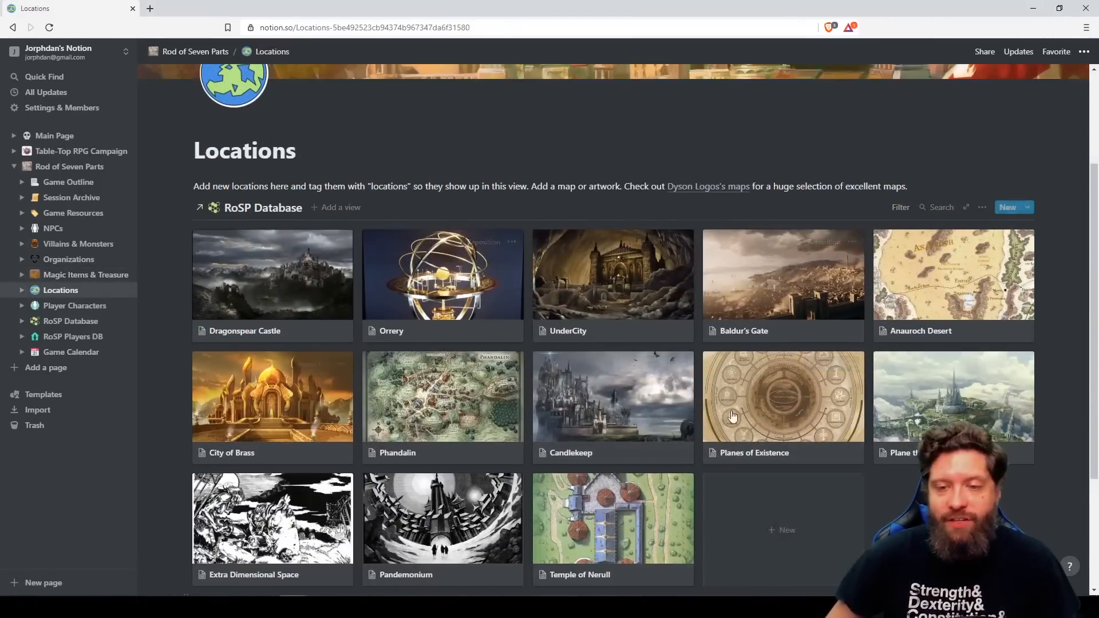
Open the Player Characters page, follow Syrin's DDB link to D&D Beyond, and examine the character sheet's abilities, skills and actions.
left_click(74, 306)
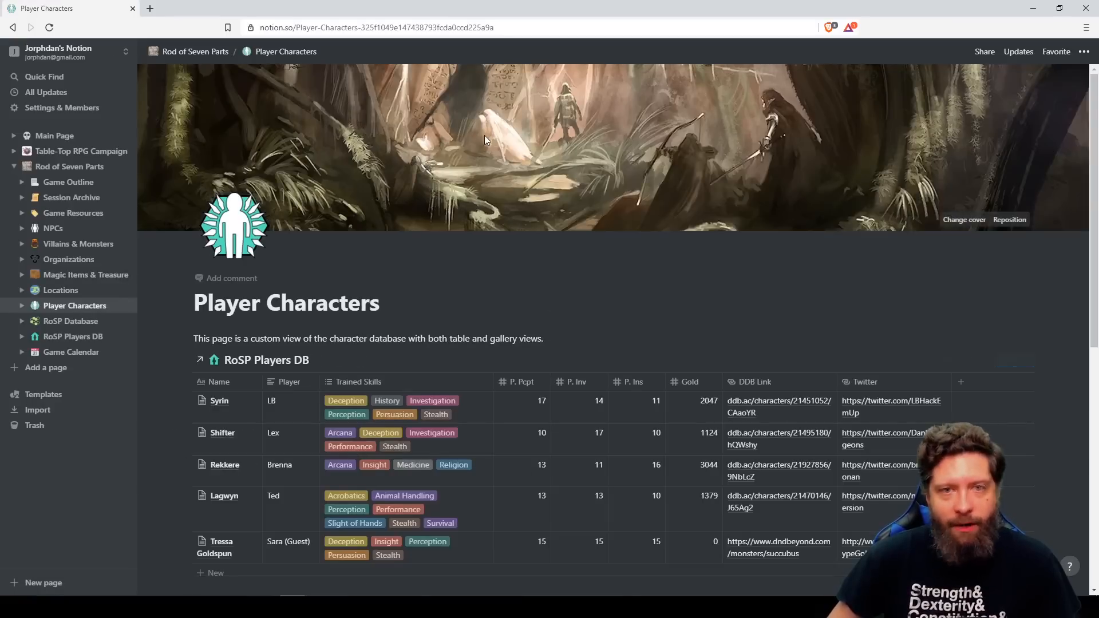
scroll(575, 441, "down", 3)
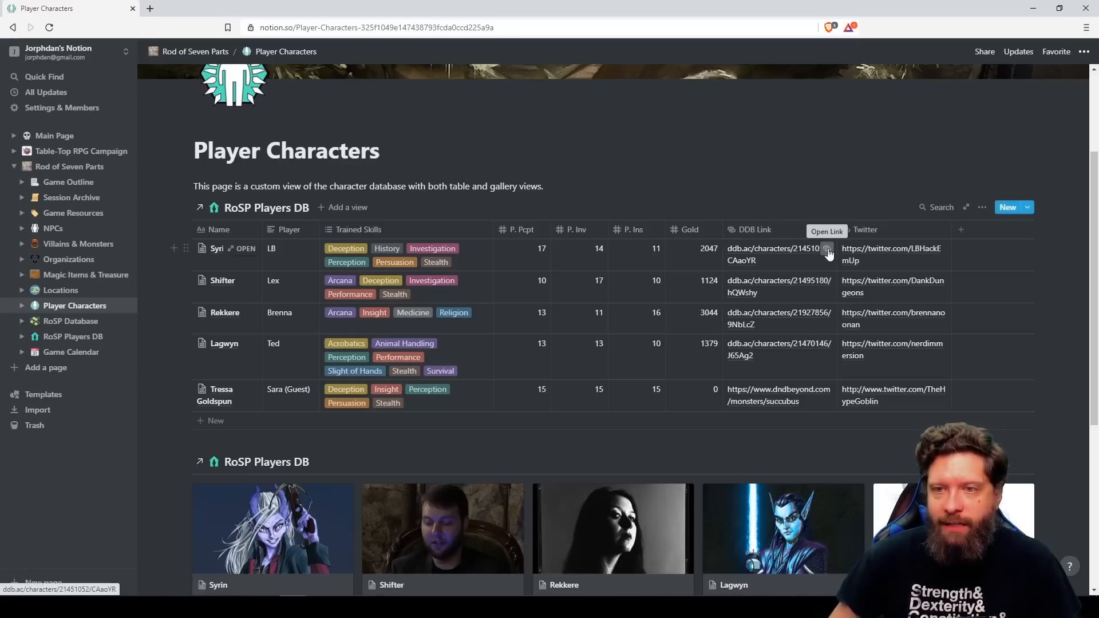
left_click(828, 251)
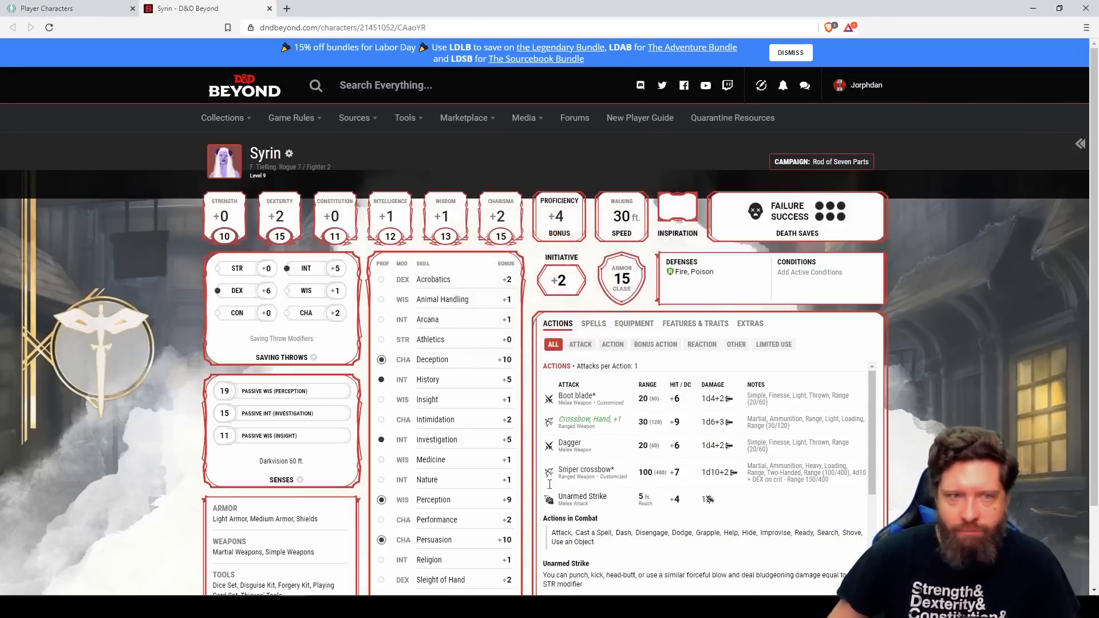
scroll(550, 484, "down", 5)
scroll(550, 484, "up", 5)
scroll(424, 429, "down", 2)
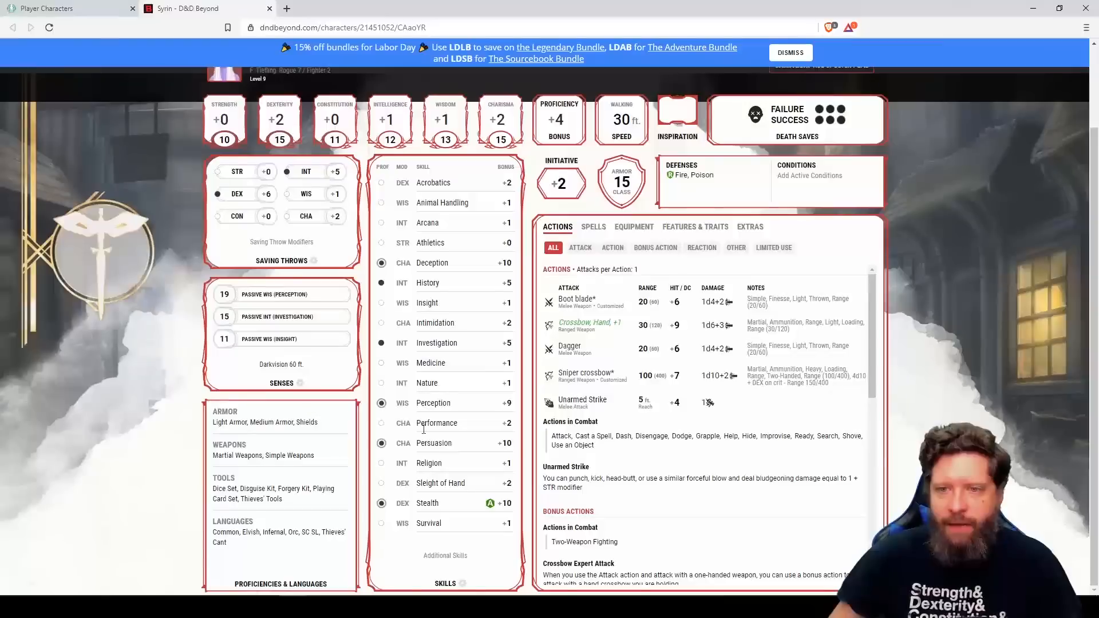
scroll(583, 351, "down", 3)
scroll(583, 351, "up", 5)
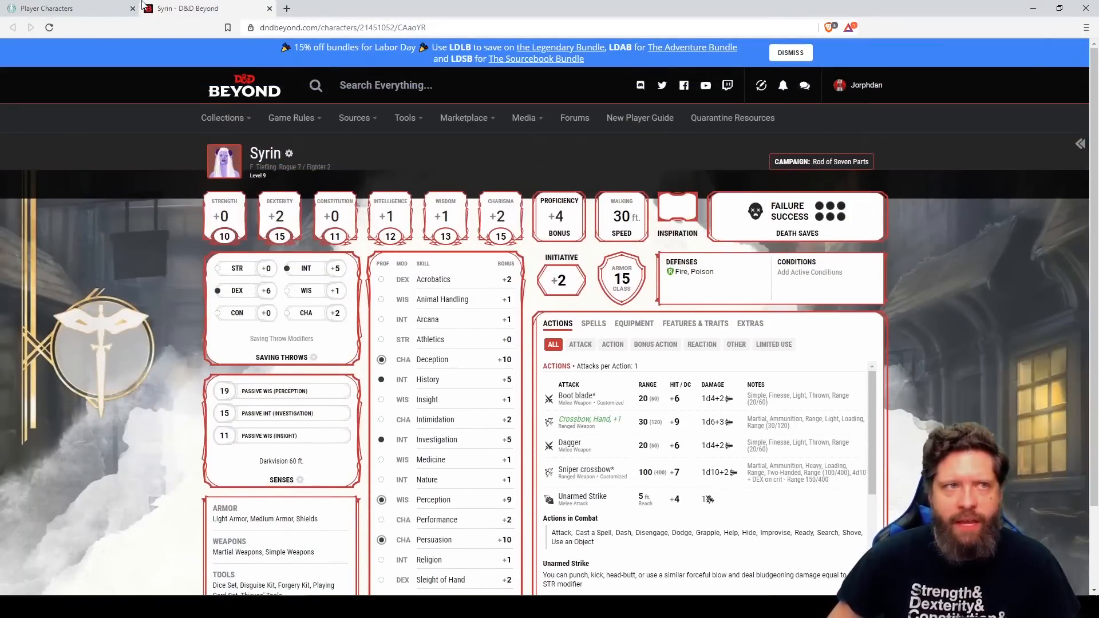
Close the D&D Beyond sheet and look over the character gallery below the table on Notion's Player Characters page.
left_click(270, 10)
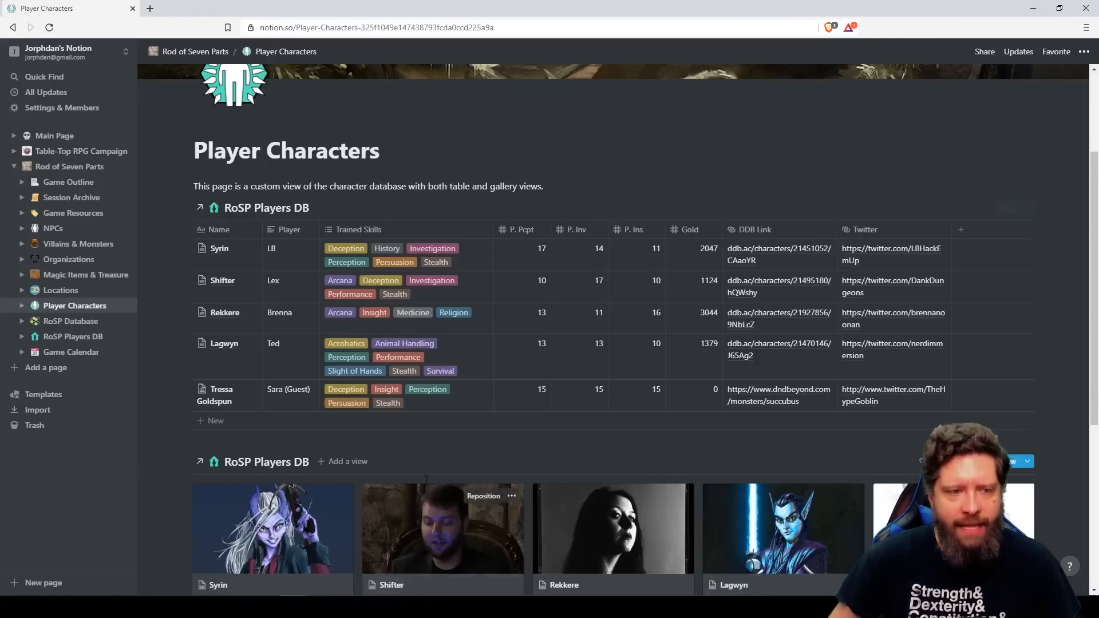
scroll(973, 277, "down", 5)
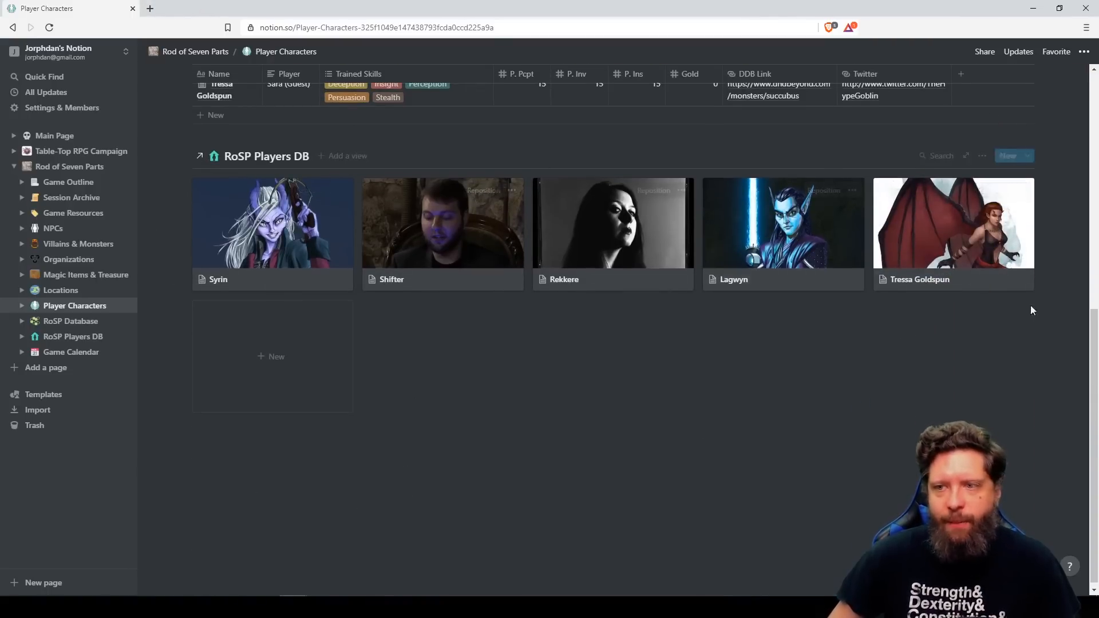
scroll(680, 448, "up", 10)
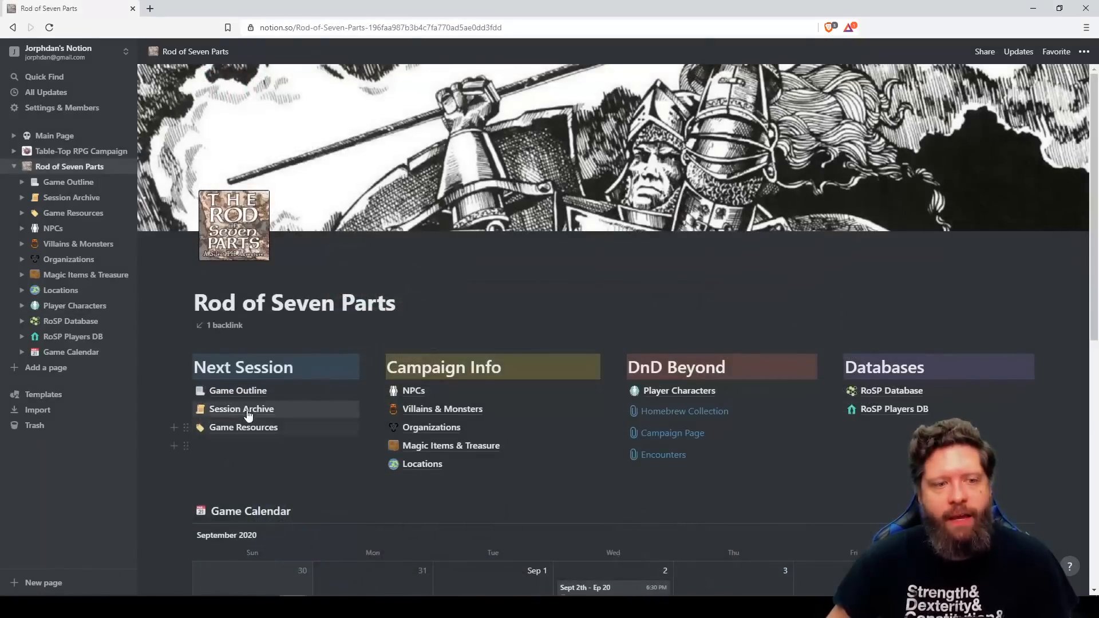
Open the campaign's Session Archive and create a new session page from the New Session template.
left_click(248, 413)
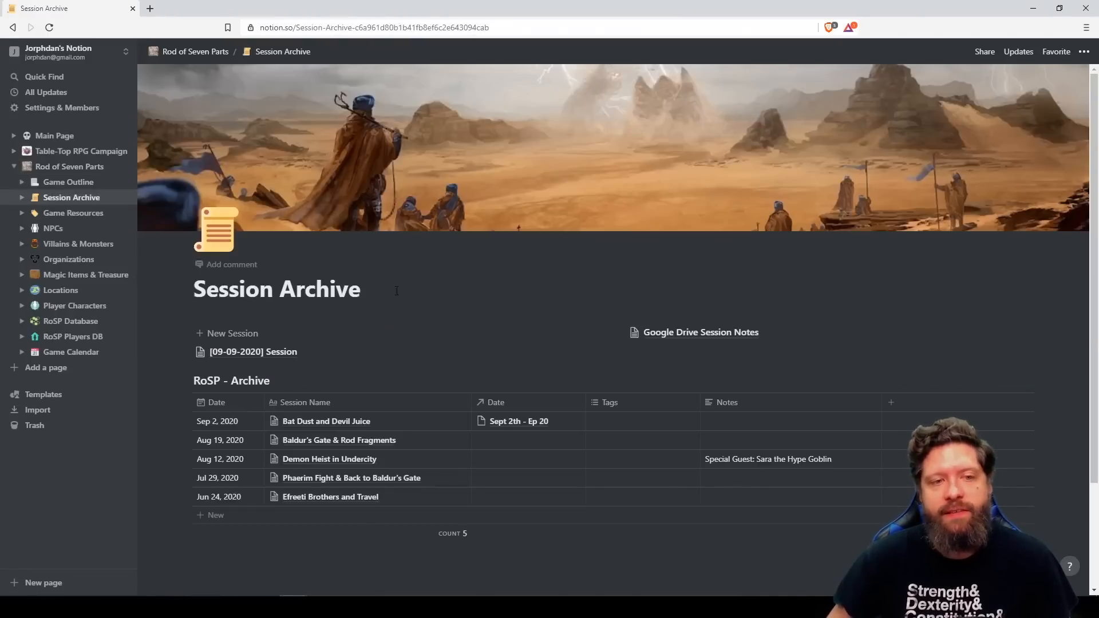
scroll(242, 351, "down", 2)
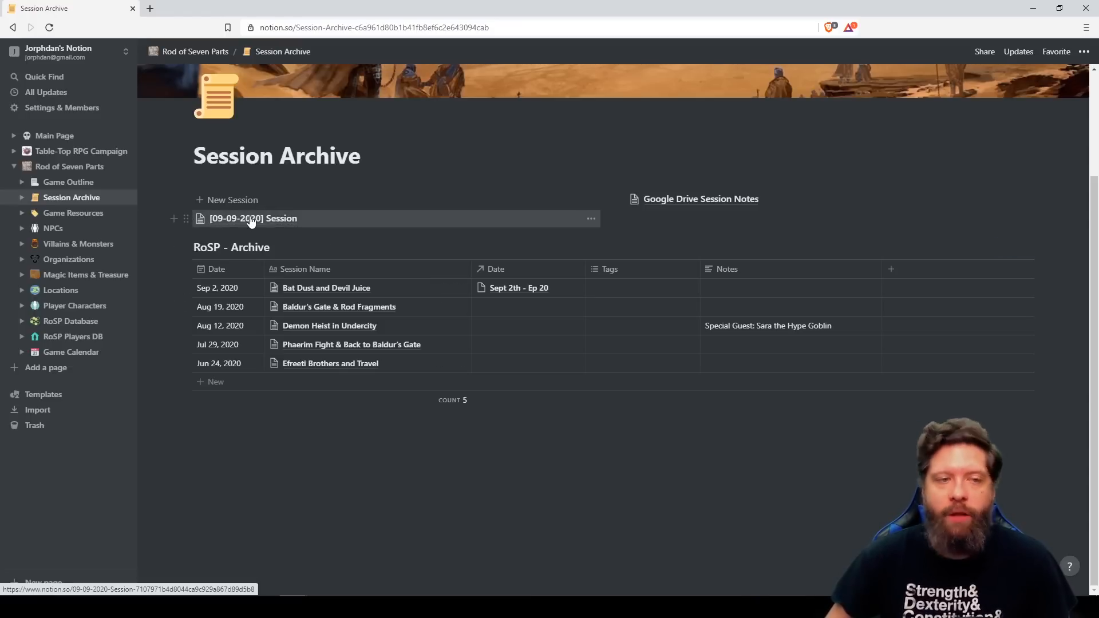
left_click(245, 201)
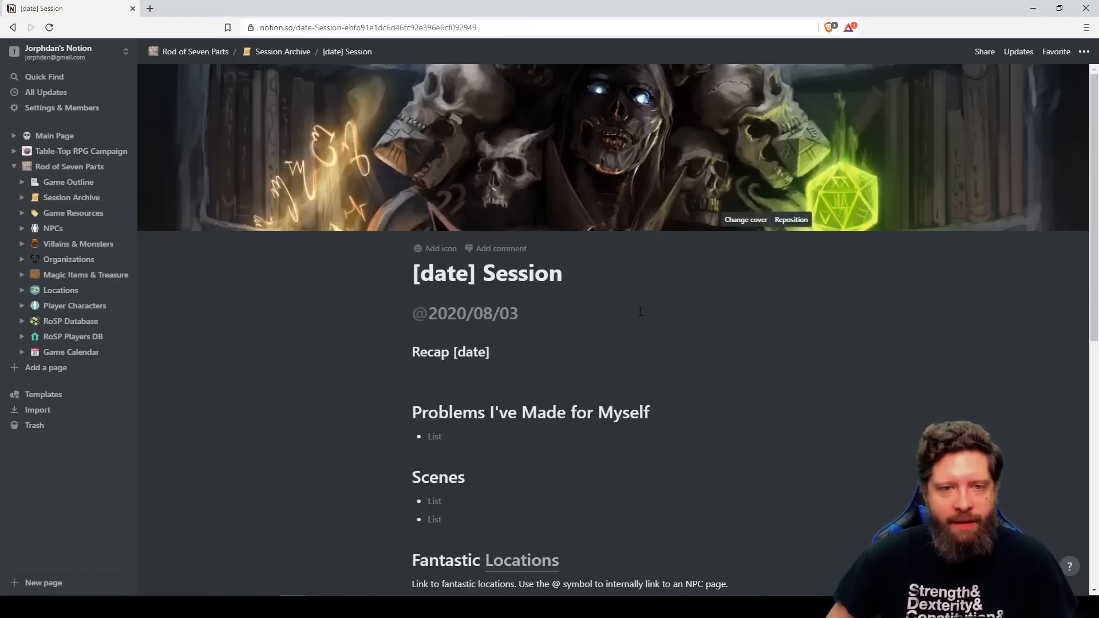
left_click_drag(471, 273, 422, 276)
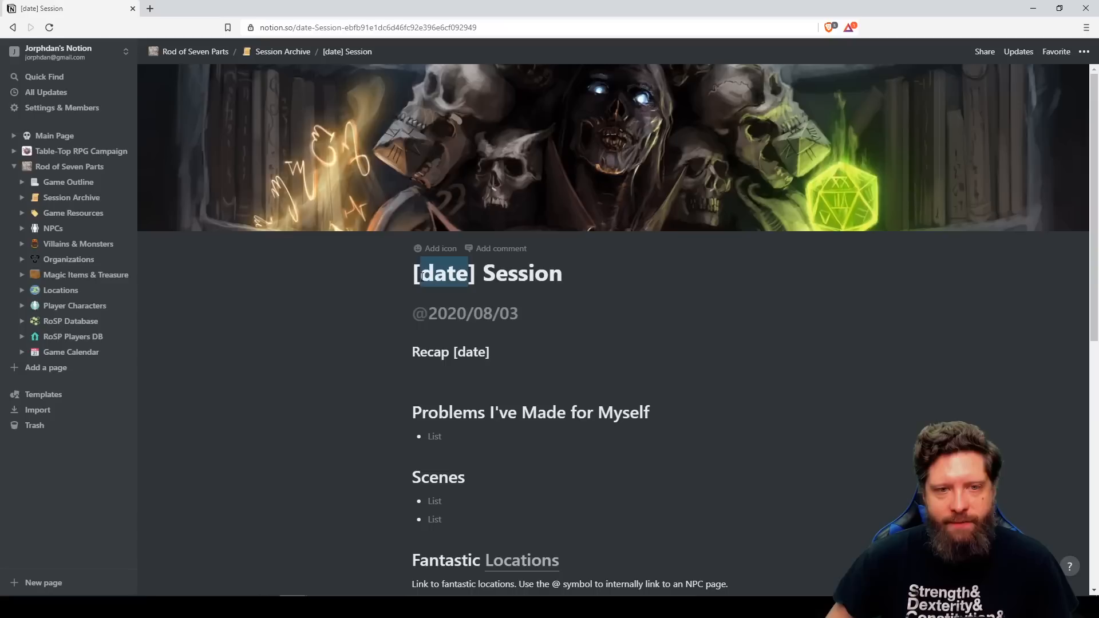
type("0")
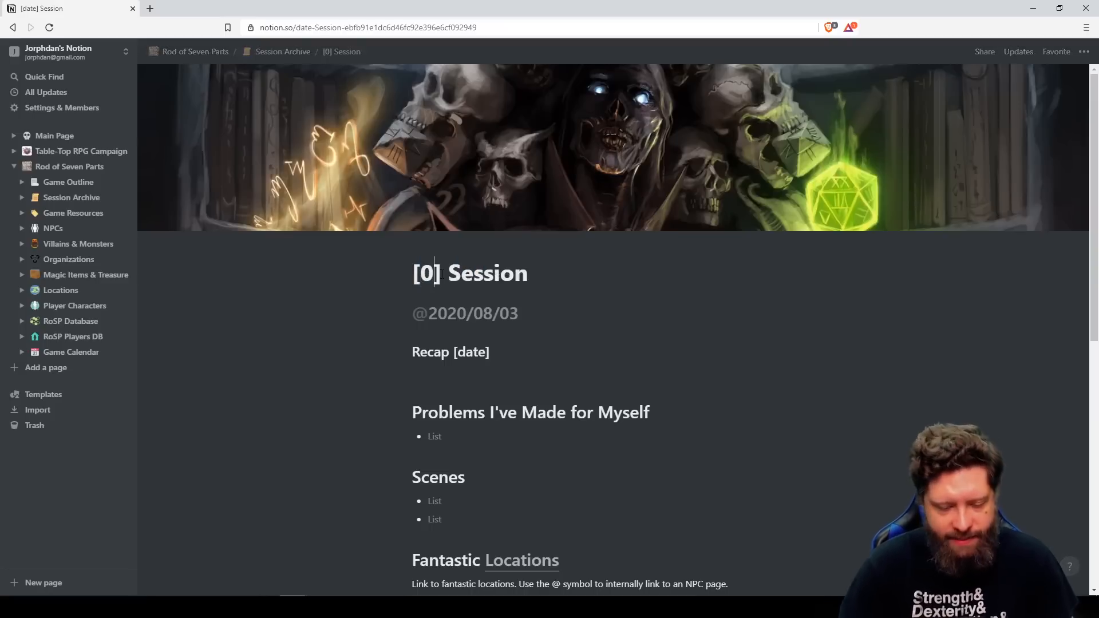
type("/")
key("BackSpace")
type("9-06-2020")
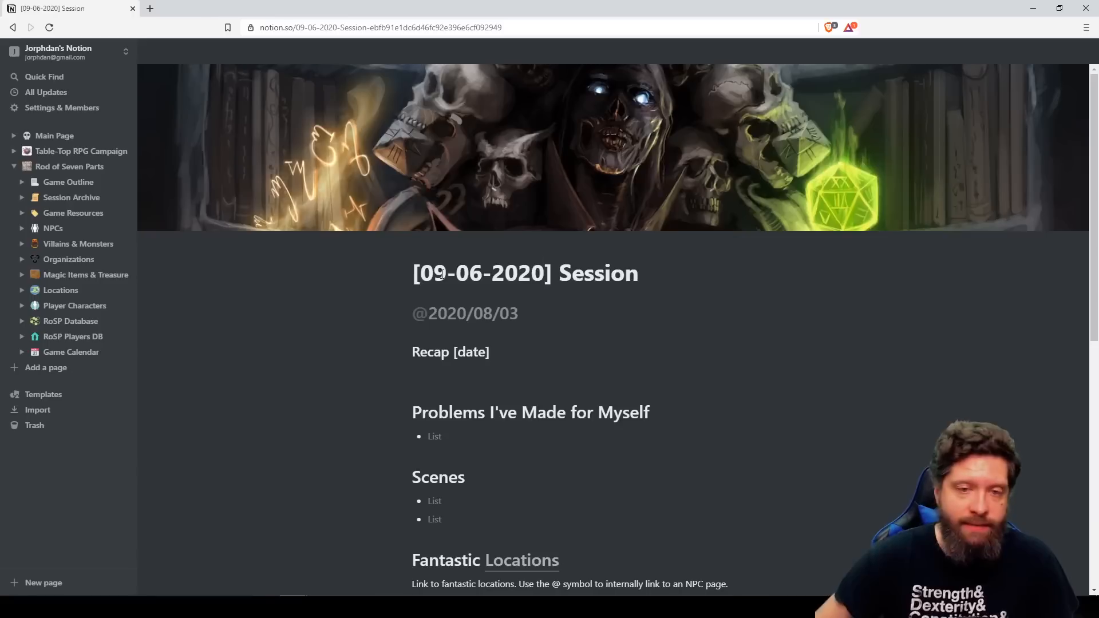
left_click(404, 313)
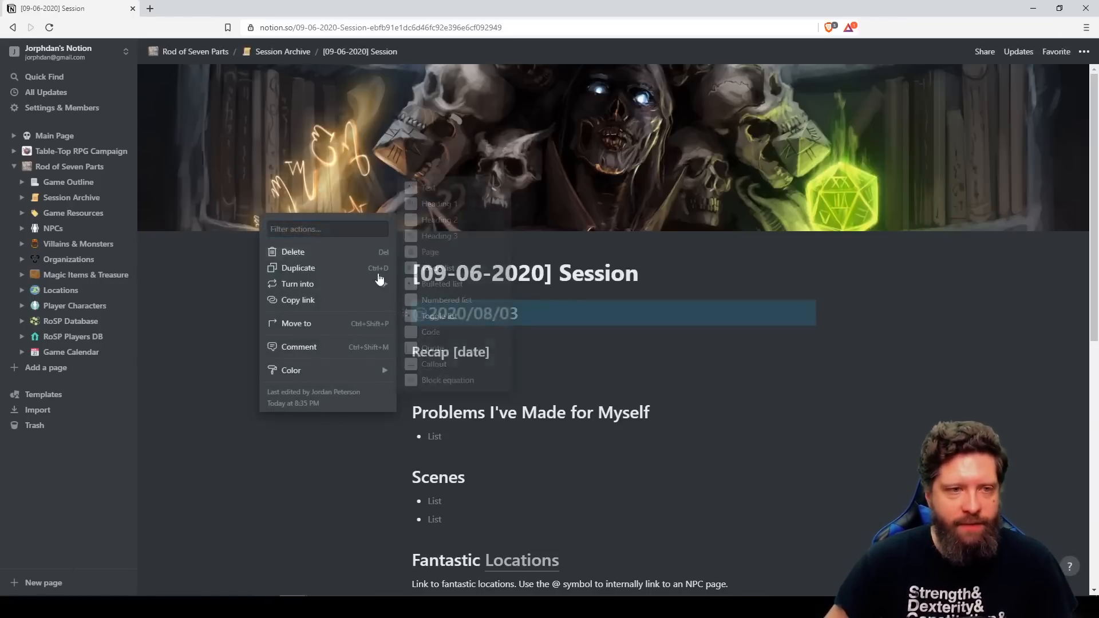
left_click(301, 253)
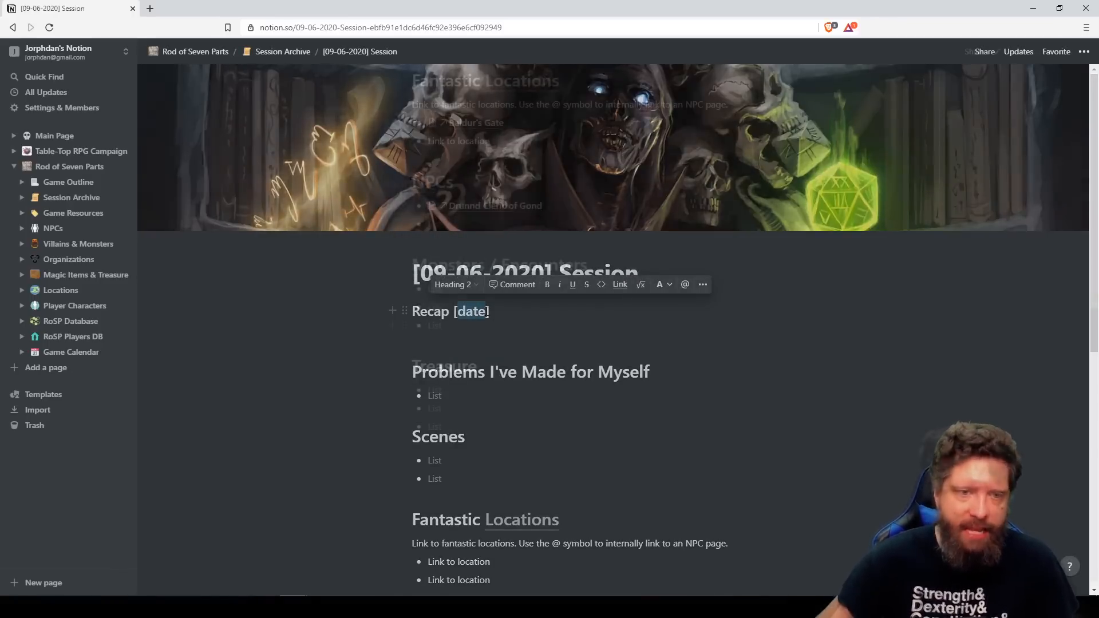
Follow the link in the session page's Monsters / Encounters heading to the My Encounters page on D&D Beyond.
scroll(484, 292, "down", 8)
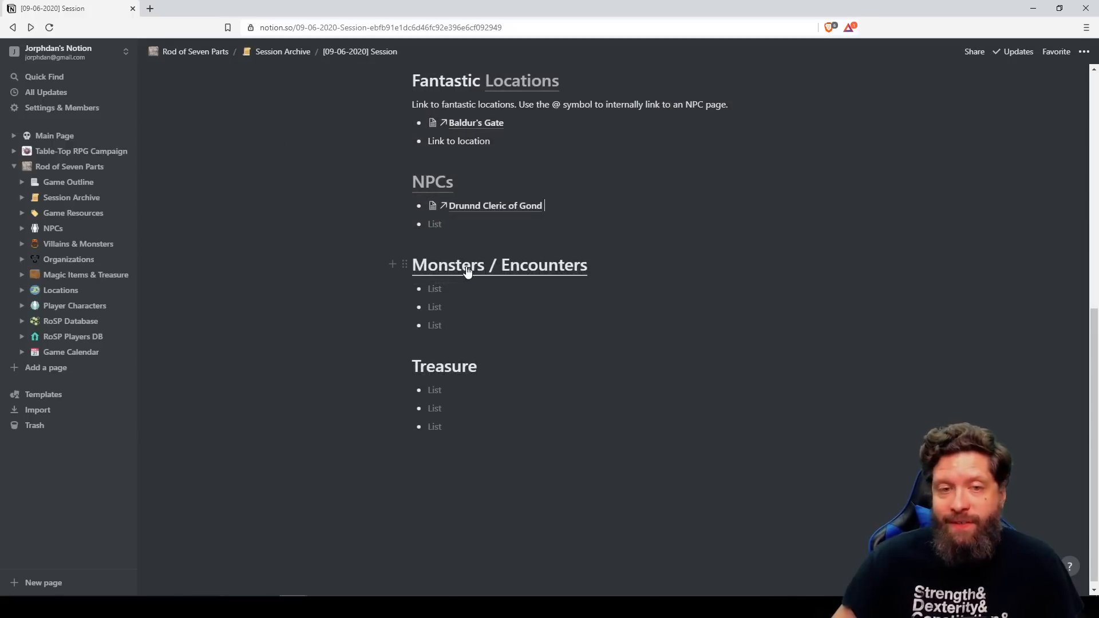
left_click(468, 271)
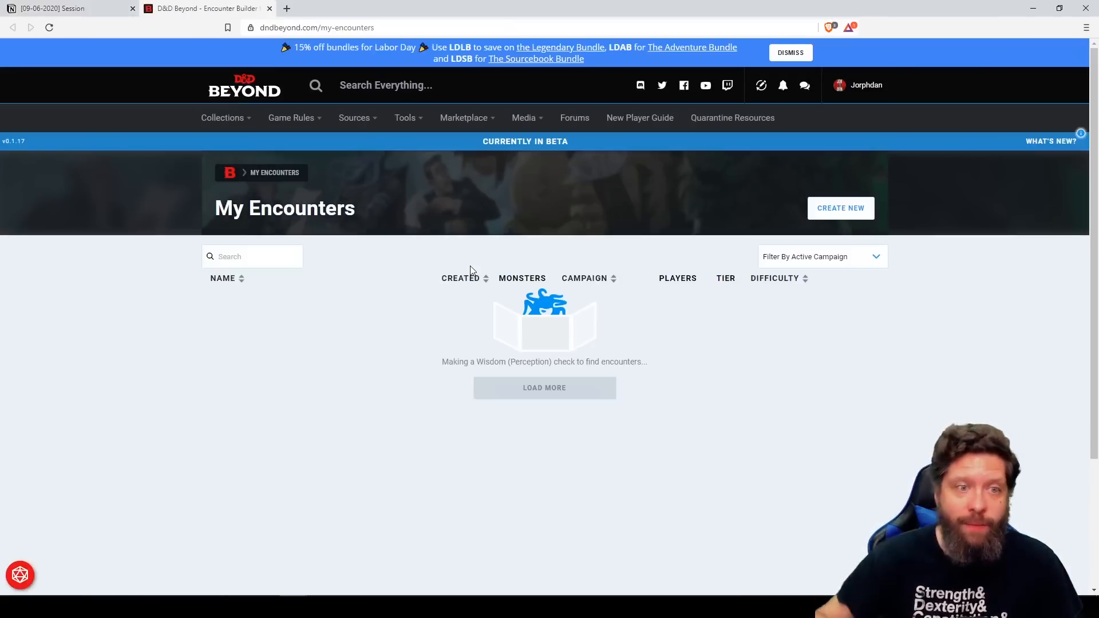
Copy the web address of the 08-12 Devourer Demon encounter and return to the Notion session page.
scroll(443, 340, "down", 3)
scroll(441, 473, "up", 3)
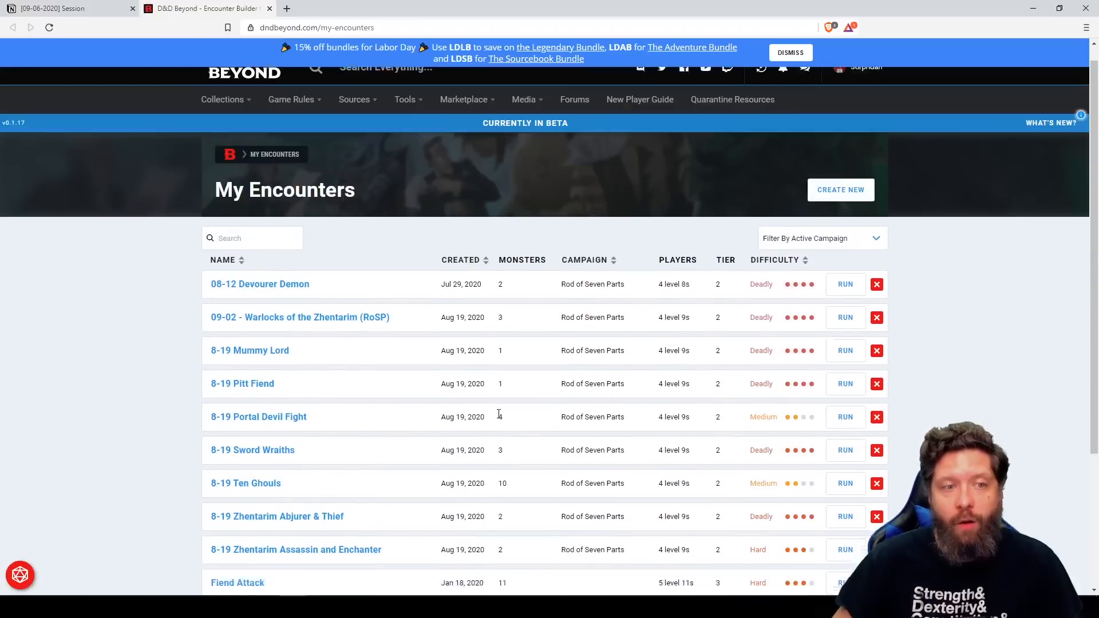
left_click(287, 304)
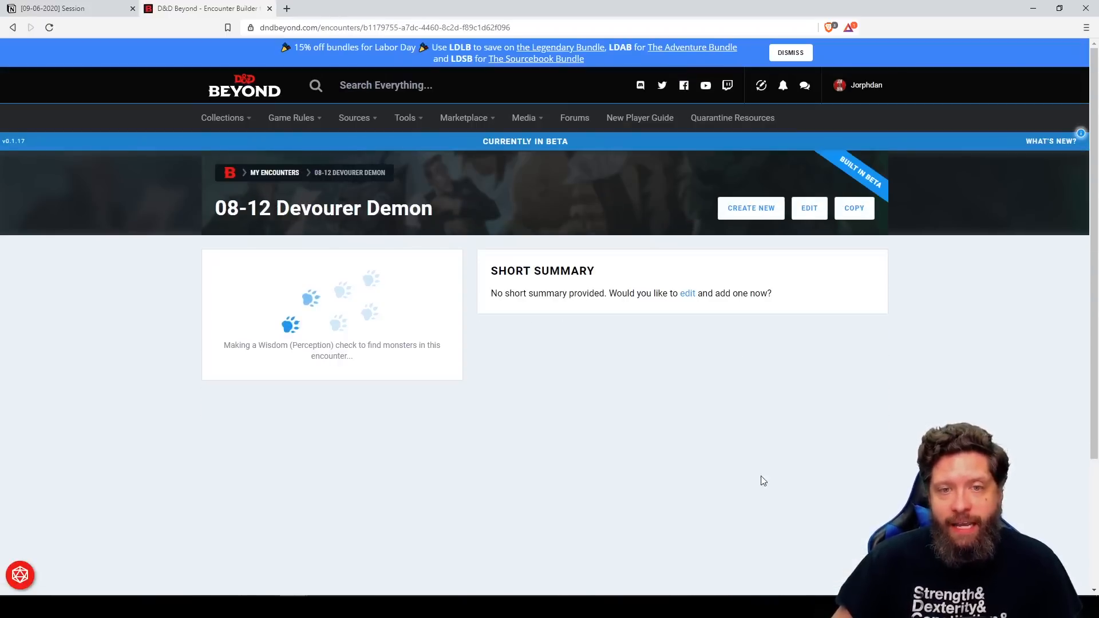
left_click(348, 26)
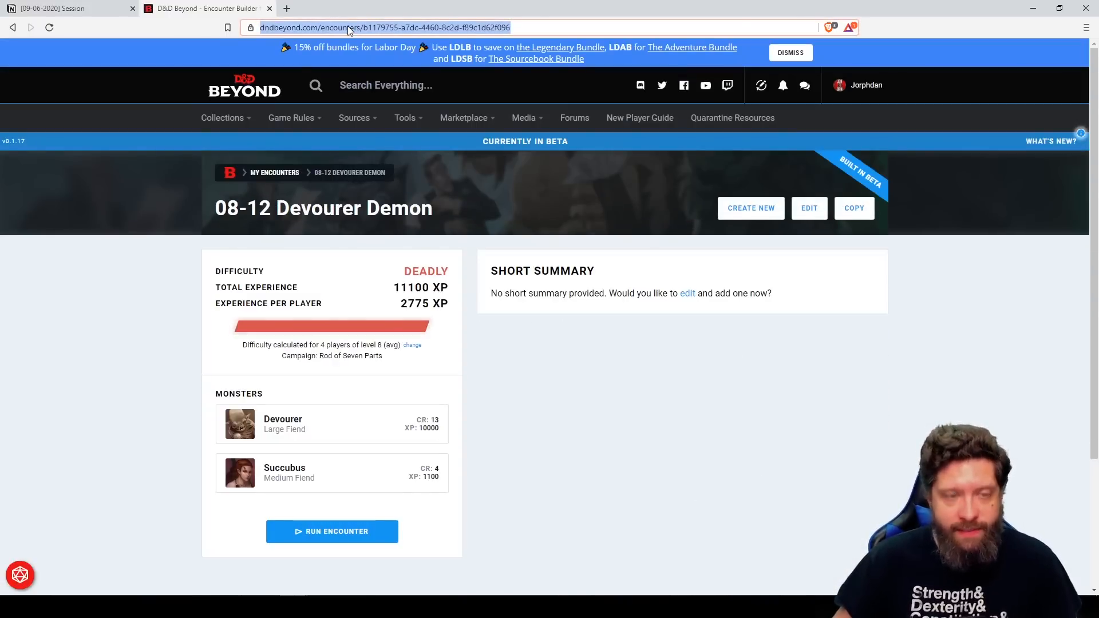
left_click(75, 5)
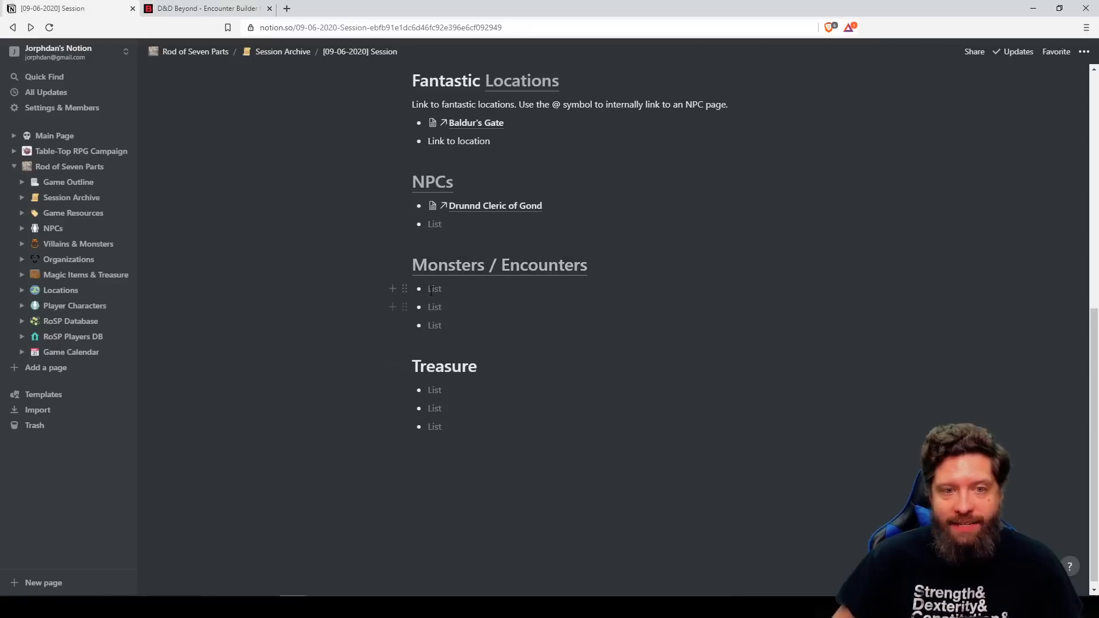
key("ctrl+v")
key("ctrl+a")
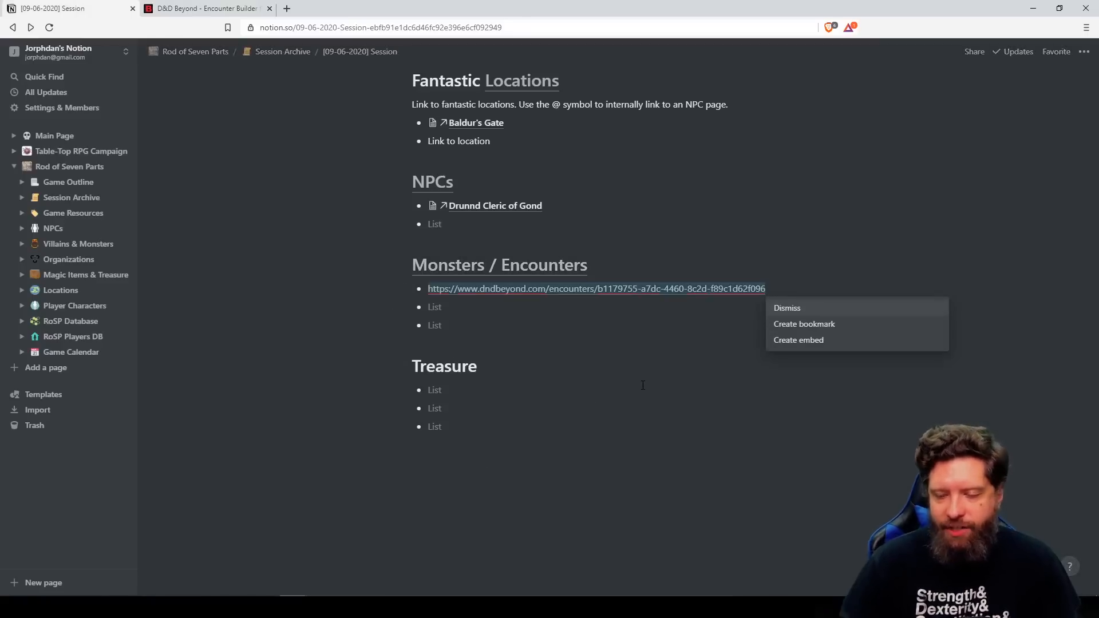
key("BackSpace")
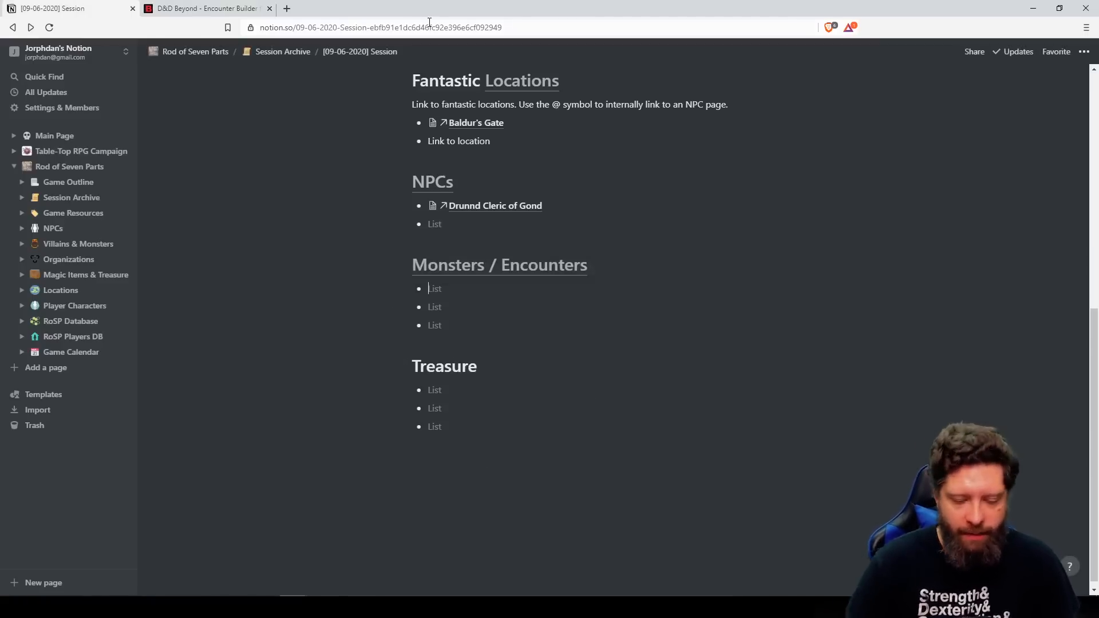
Enter Demon Fight as the first Monsters / Encounters bullet and link it to the copied encounter address.
type("Demon Fight")
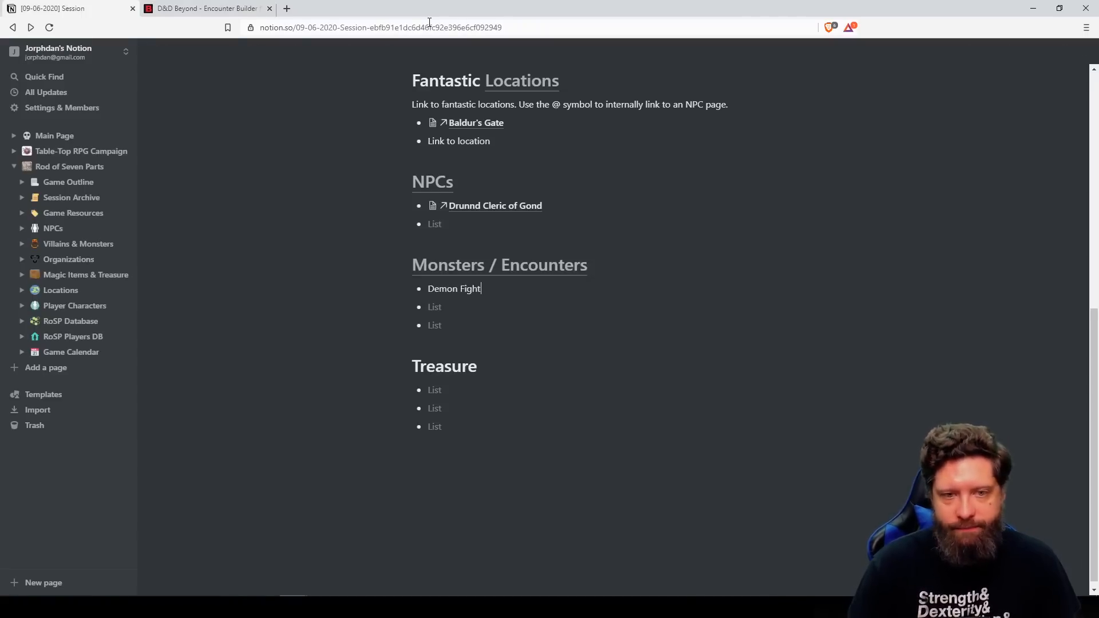
key("ctrl+a")
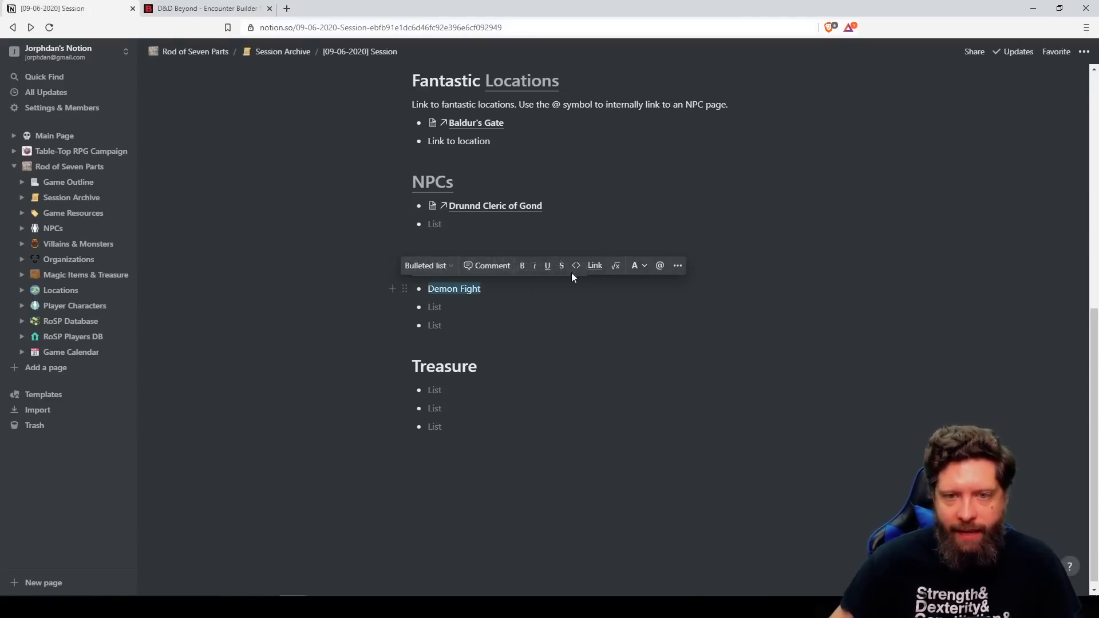
left_click(595, 267)
left_click(686, 291)
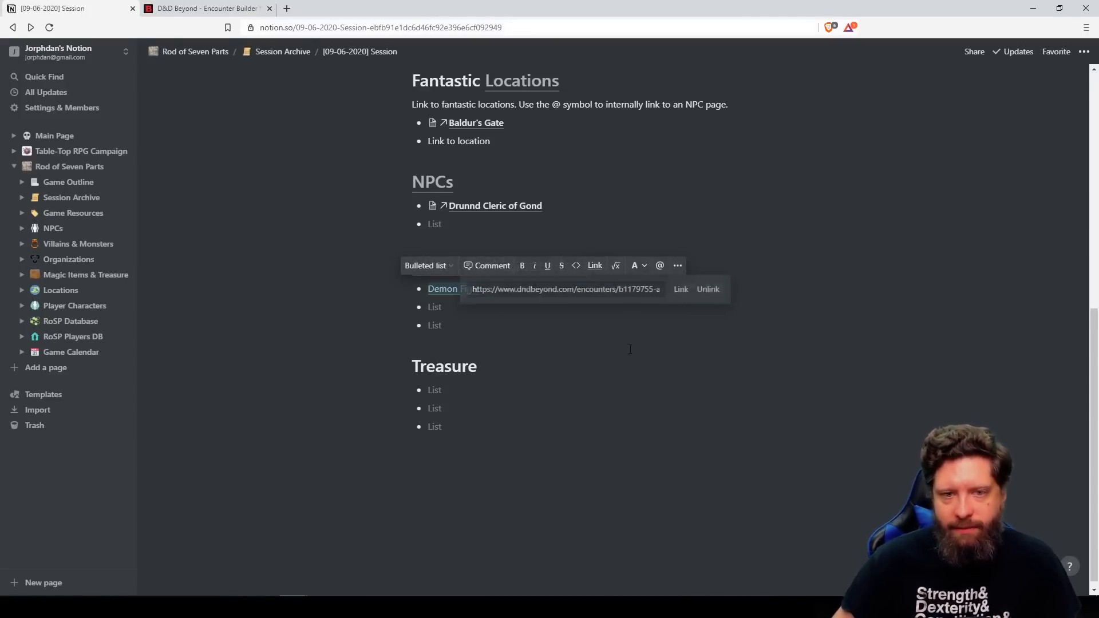
left_click(489, 321)
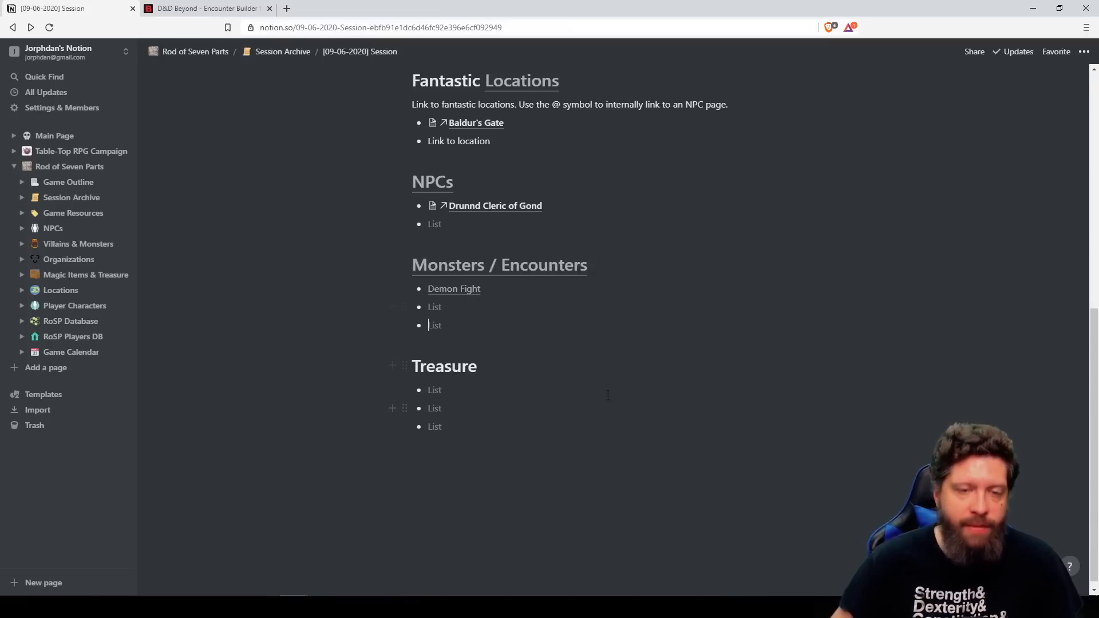
Move the [09-06-2020] Session page into the RoSP - Archive table on the Session Archive page and agree to remove the table's sorting.
scroll(608, 395, "up", 10)
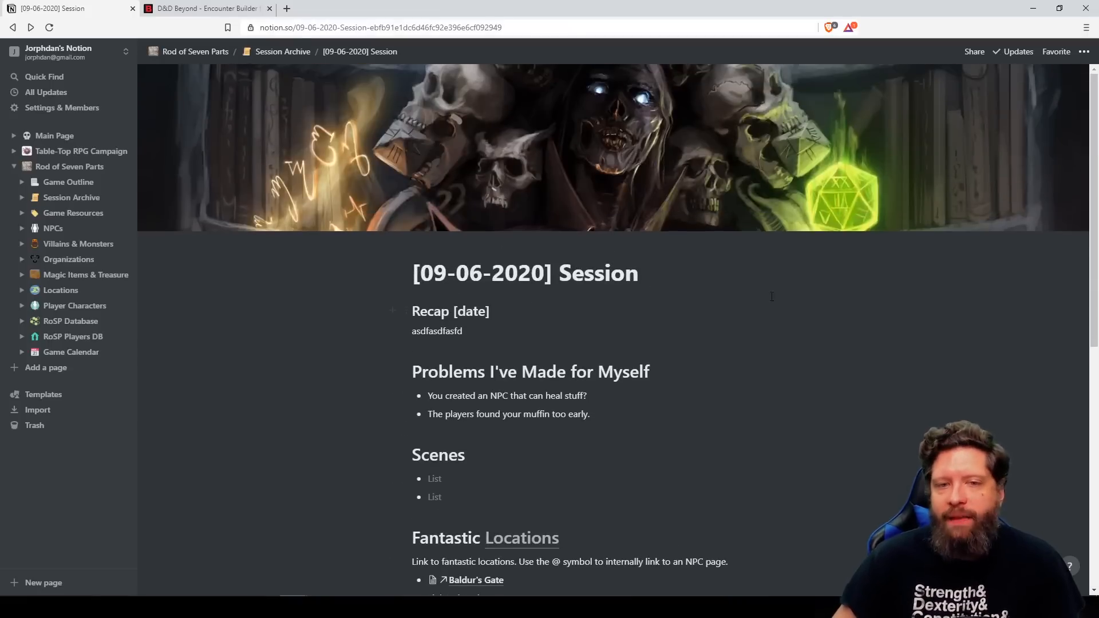
scroll(780, 307, "down", 3)
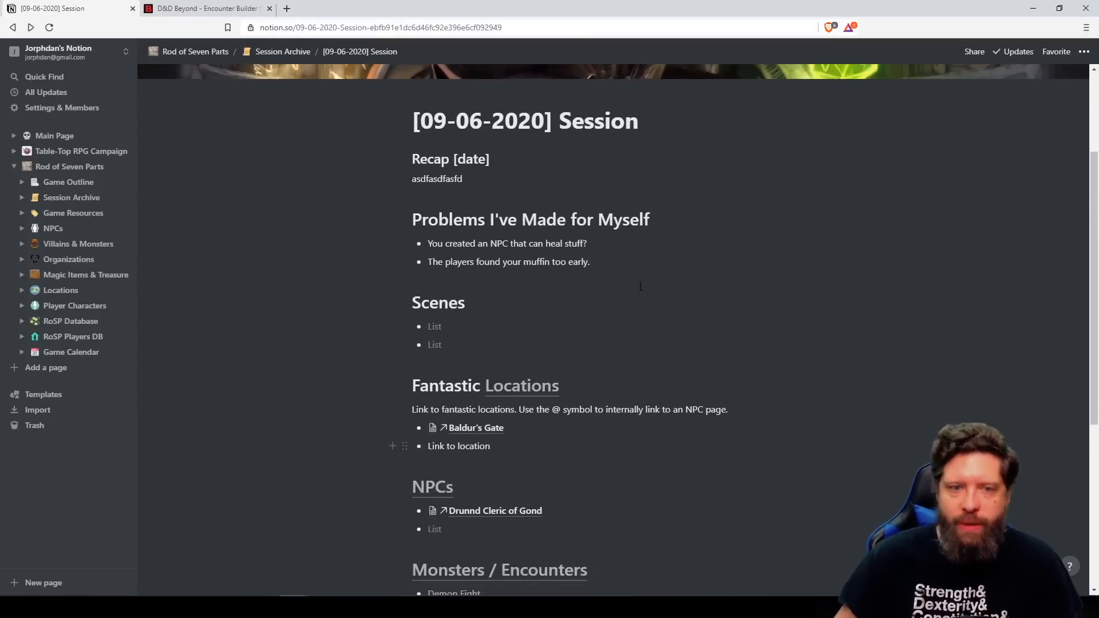
scroll(605, 427, "down", 3)
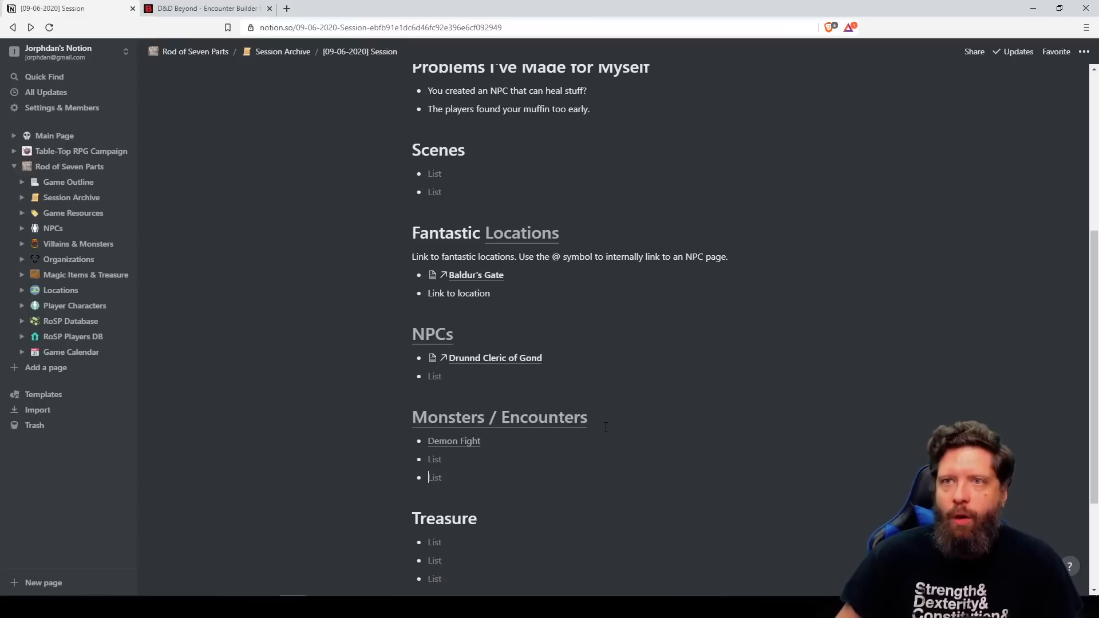
scroll(635, 327, "down", 3)
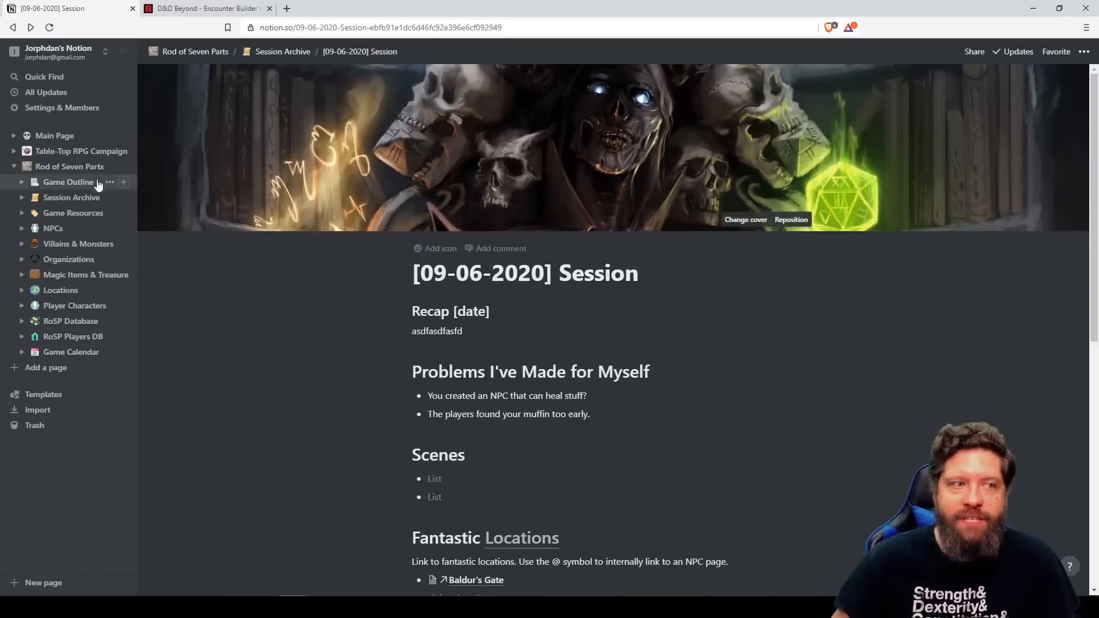
left_click(64, 196)
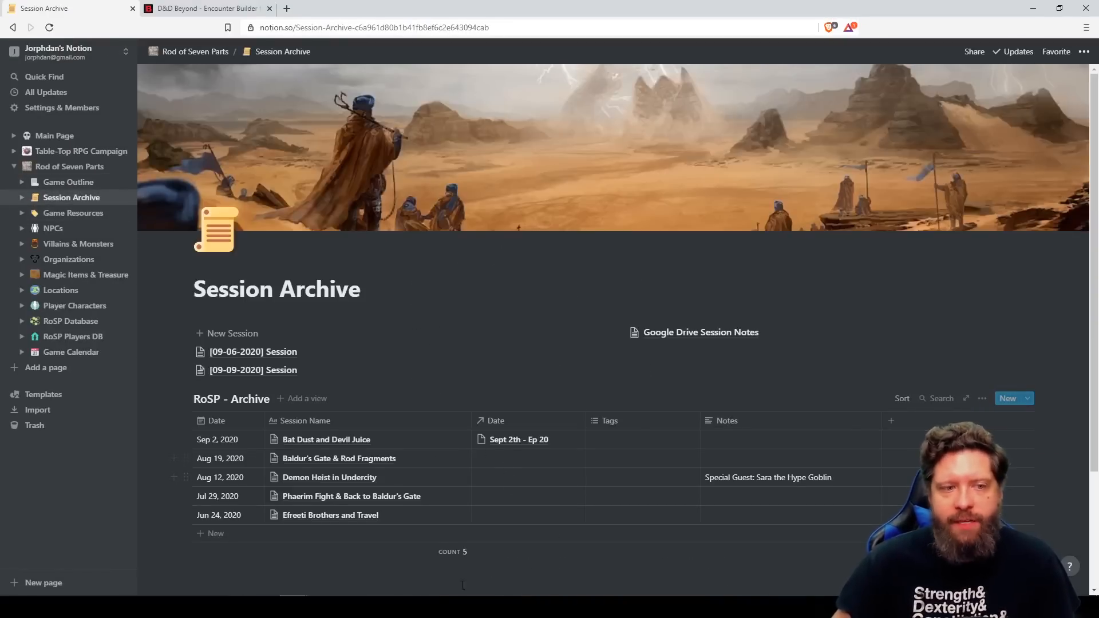
scroll(306, 309, "down", 3)
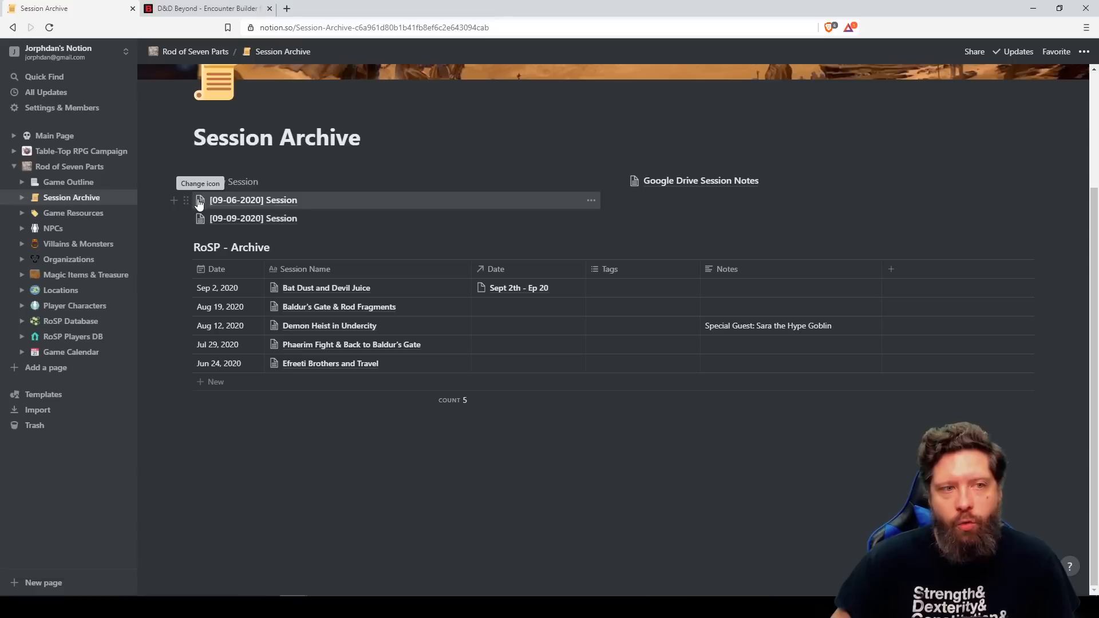
left_click_drag(187, 201, 227, 384)
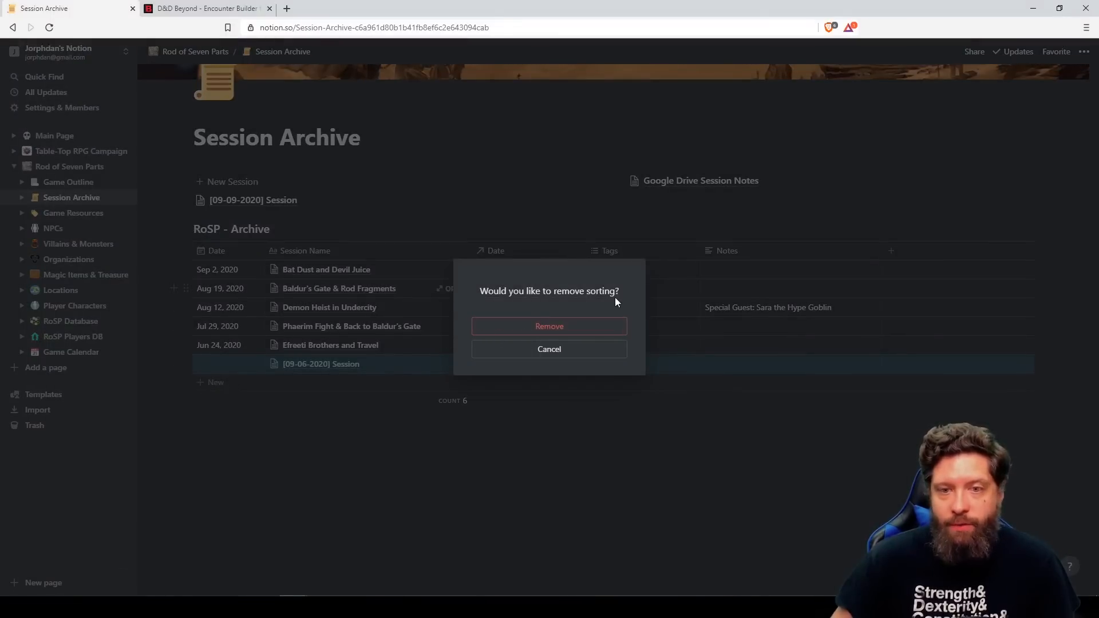
left_click(552, 329)
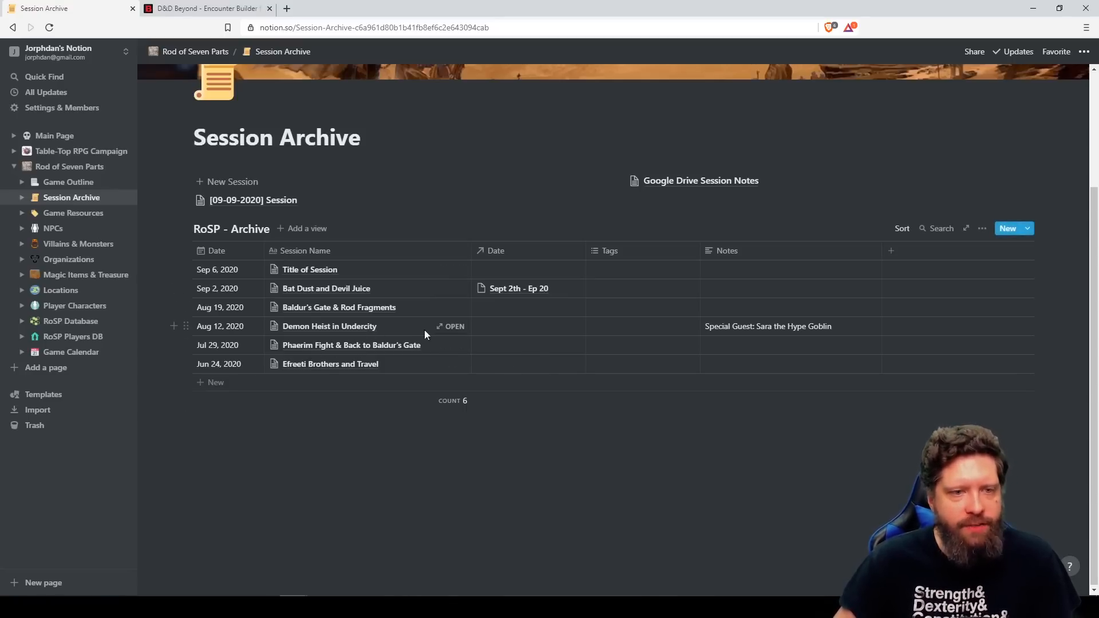
Look through the Demon Heist in Undercity session notes from recap to story ideas, and close them to return to the Session Archive.
left_click(453, 326)
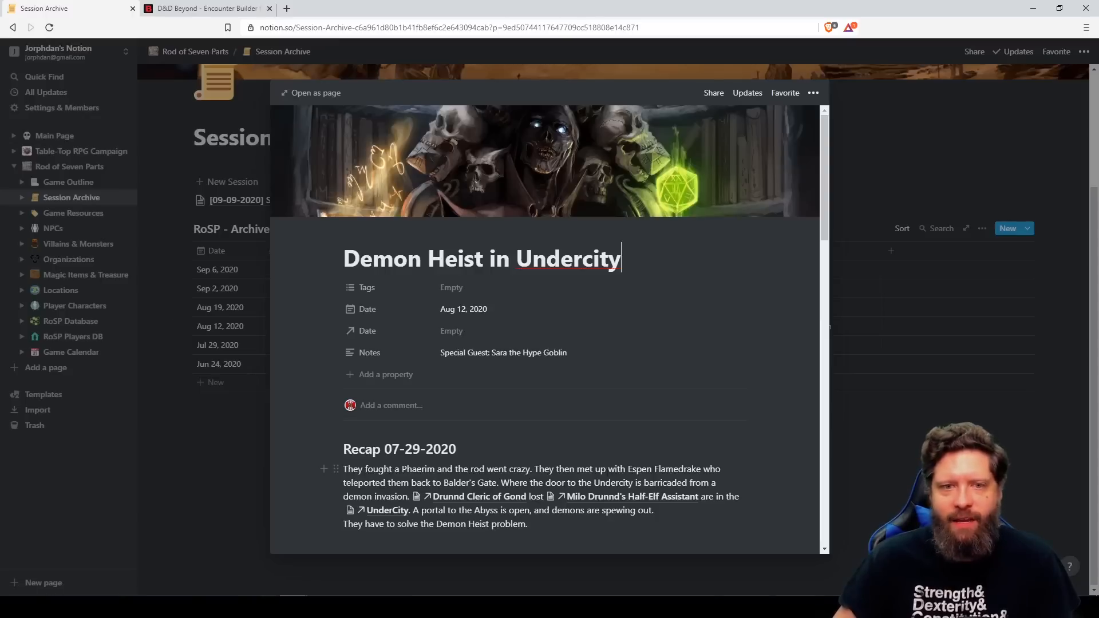
scroll(643, 326, "down", 3)
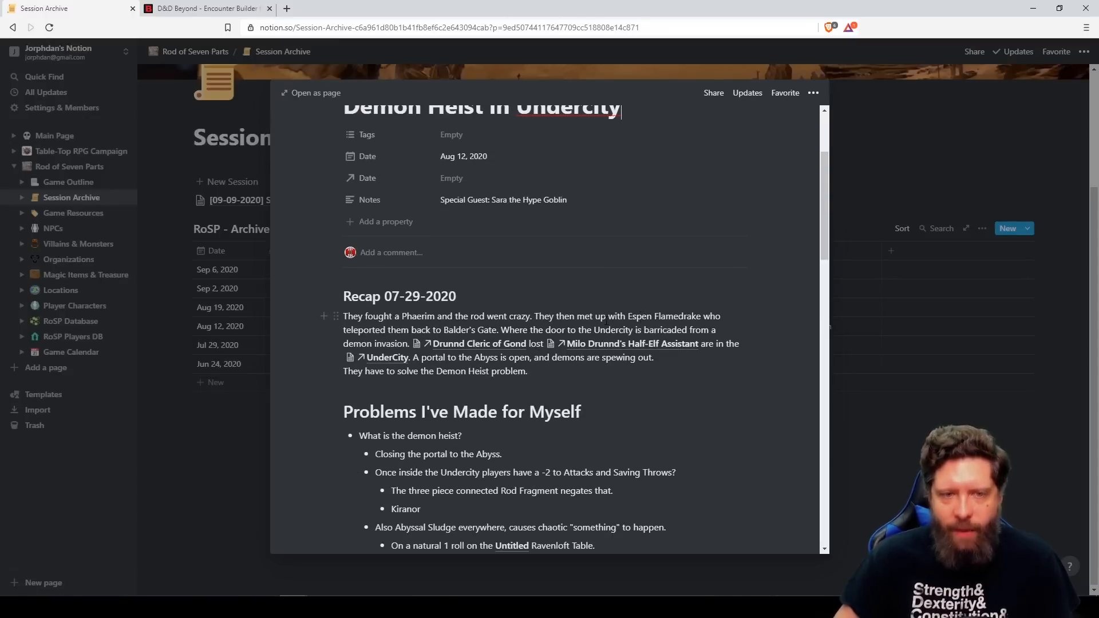
scroll(607, 420, "down", 3)
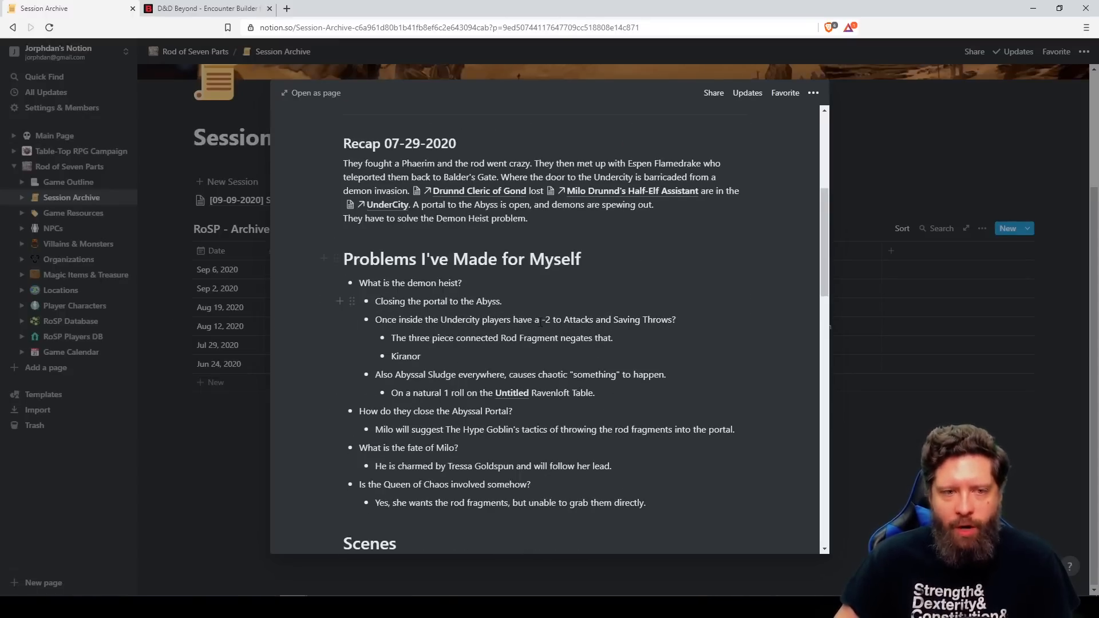
scroll(541, 322, "down", 6)
scroll(426, 167, "down", 9)
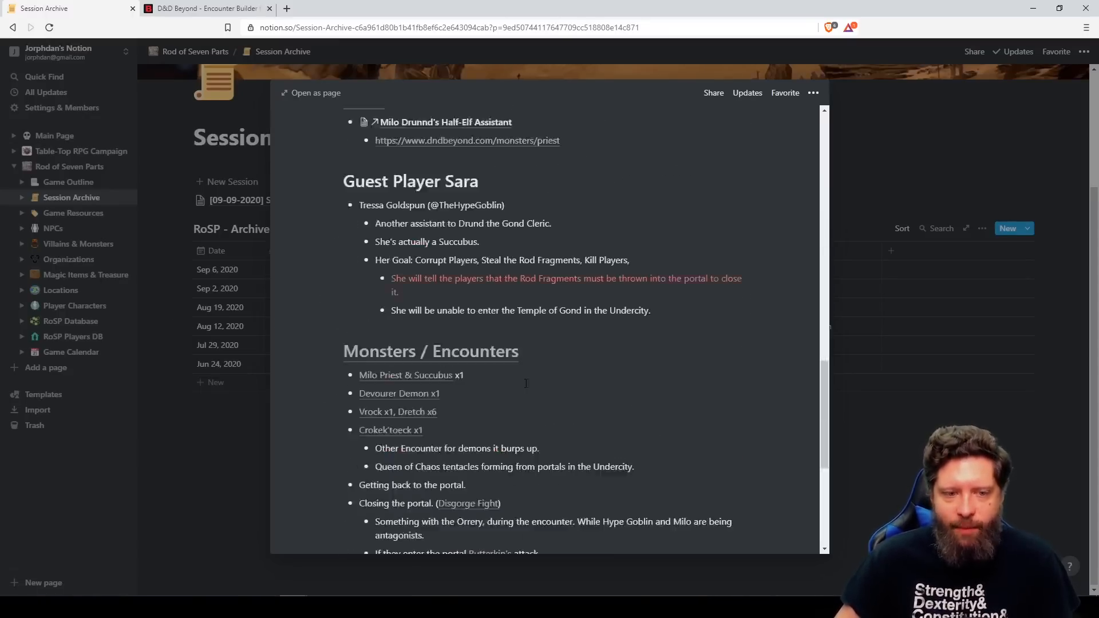
scroll(474, 288, "up", 3)
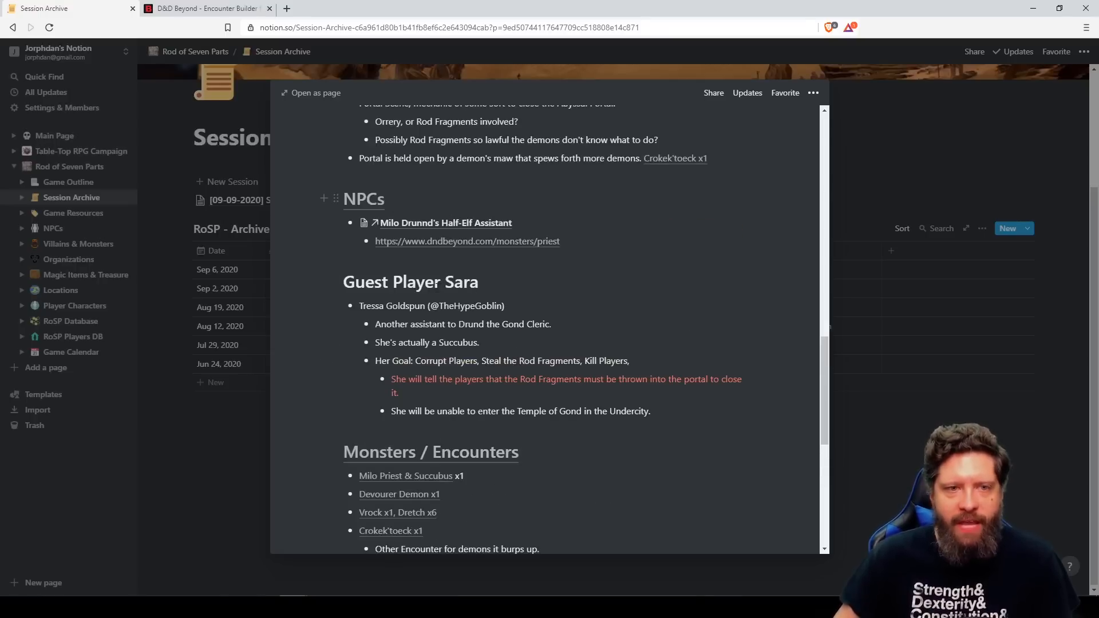
scroll(436, 286, "down", 3)
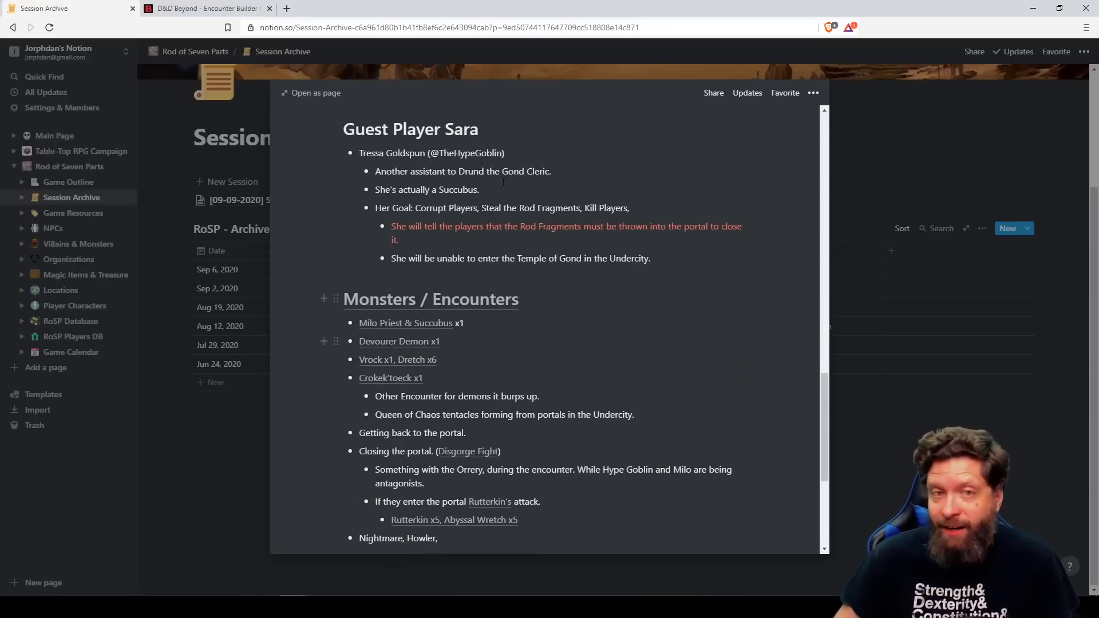
scroll(663, 390, "down", 3)
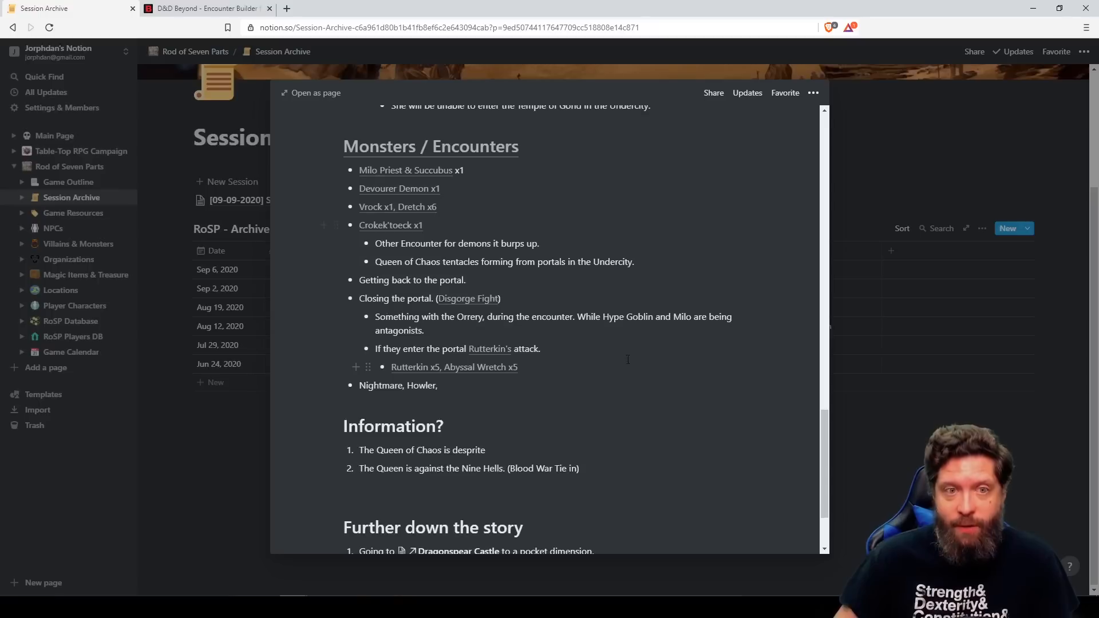
scroll(630, 430, "down", 2)
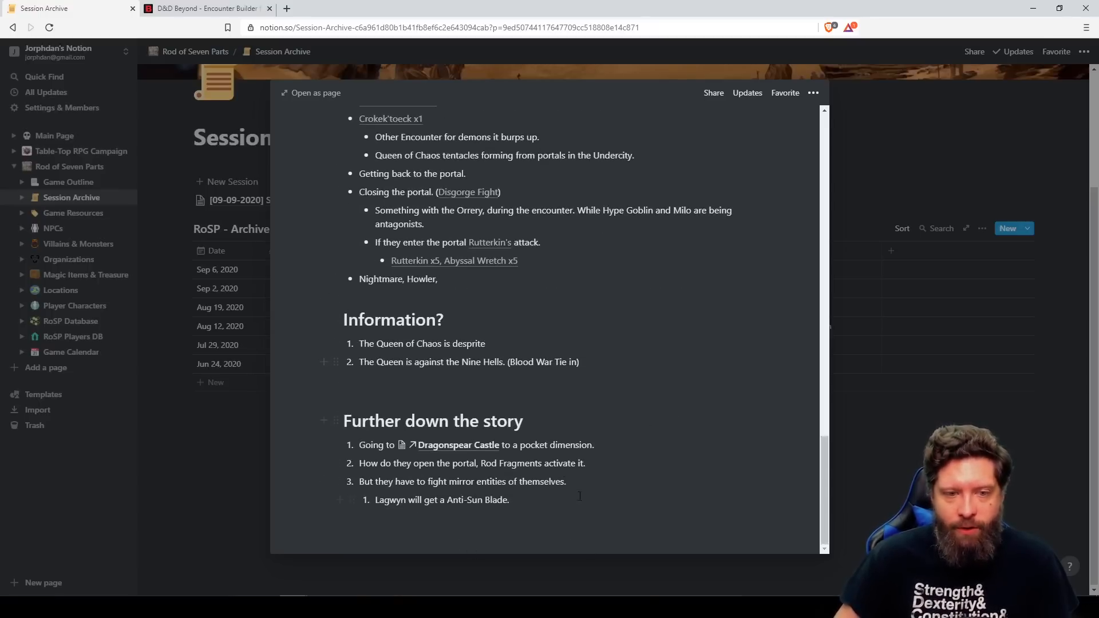
left_click(201, 505)
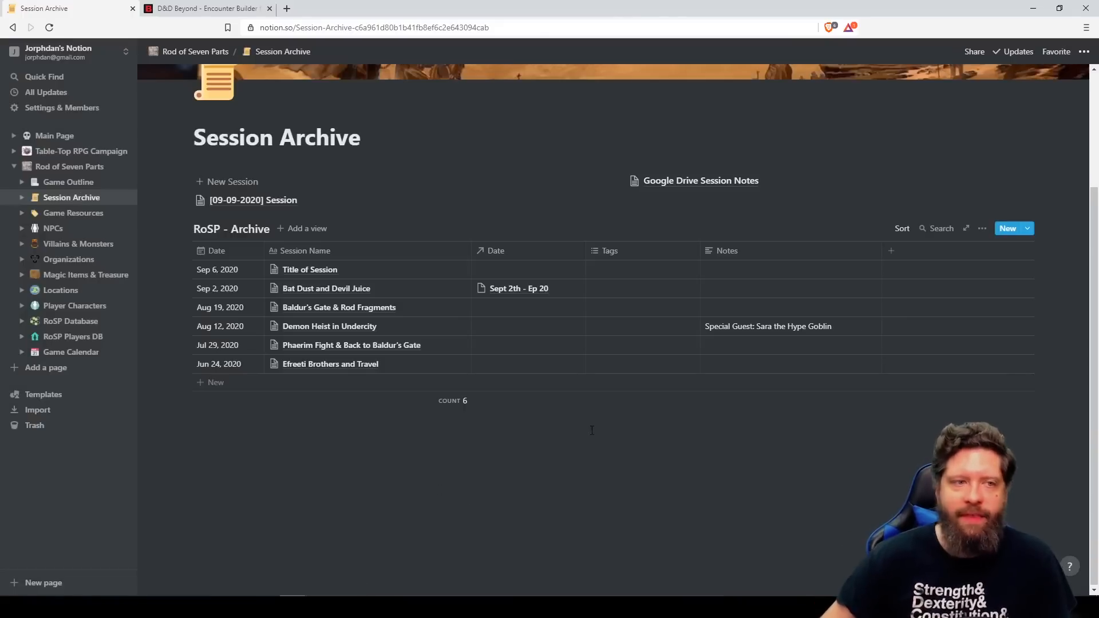
scroll(554, 468, "up", 3)
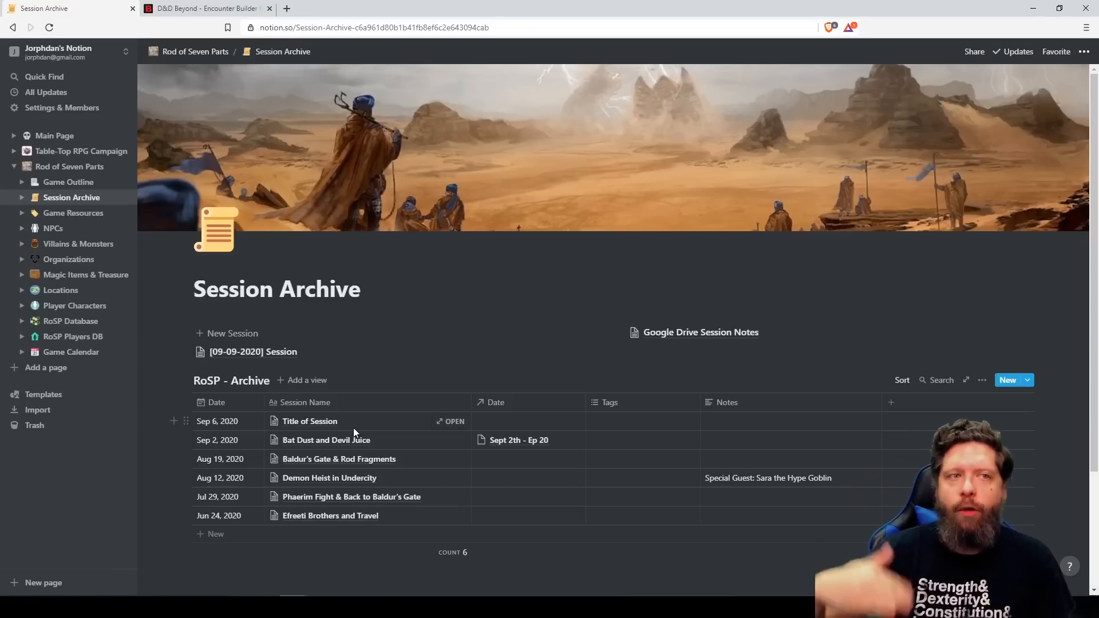
Collapse the Rod of Seven Parts page tree and look over the sections of the Table-Top RPG Campaign page.
left_click(14, 167)
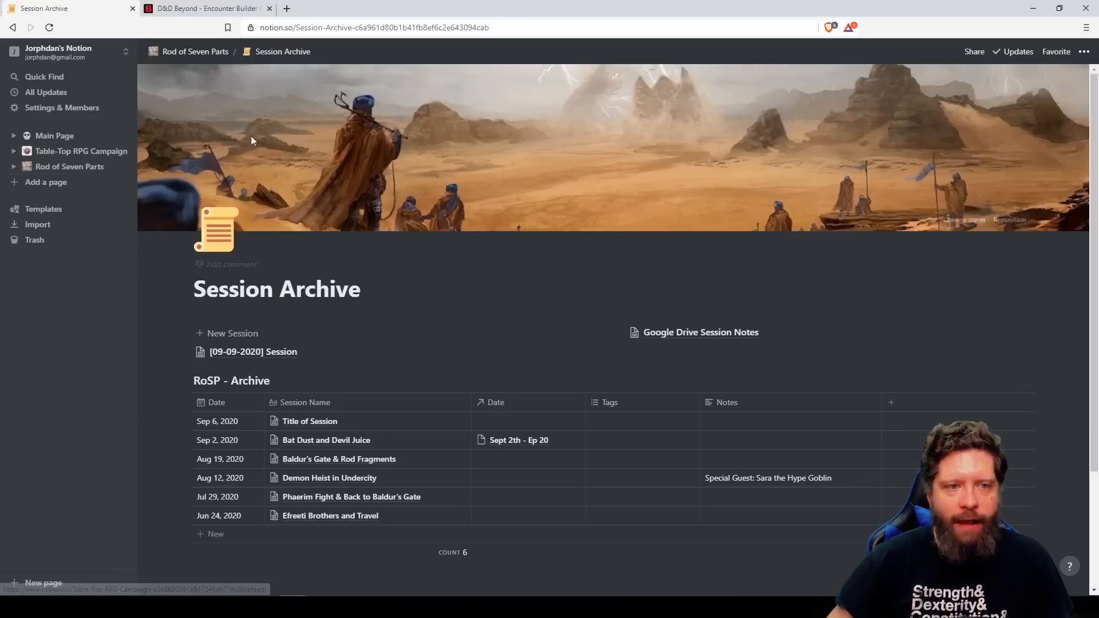
left_click(78, 152)
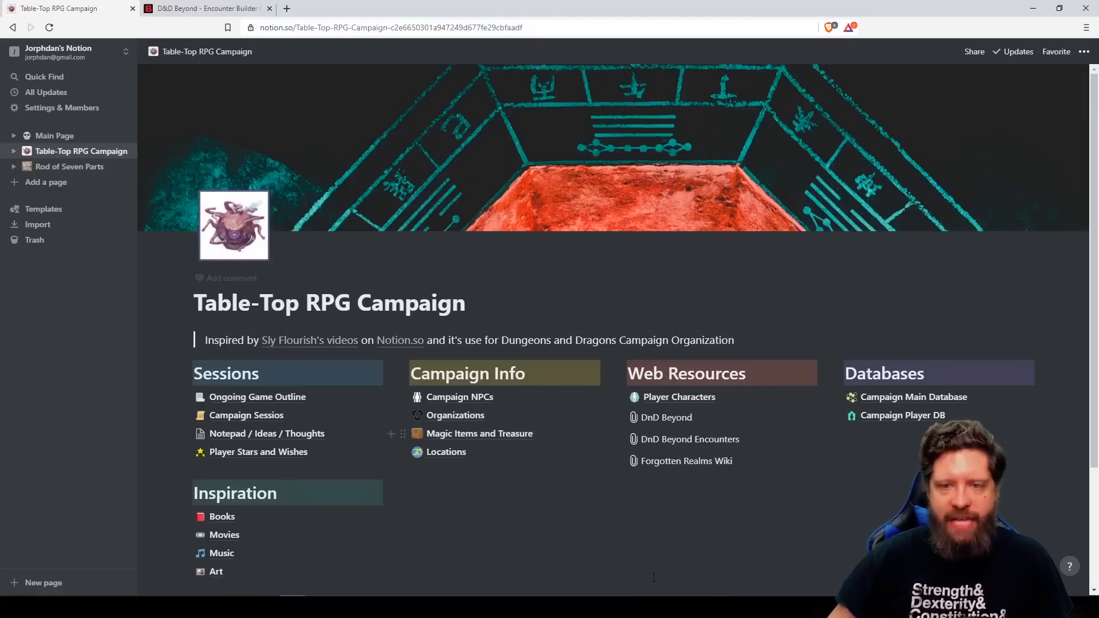
scroll(1018, 507, "down", 3)
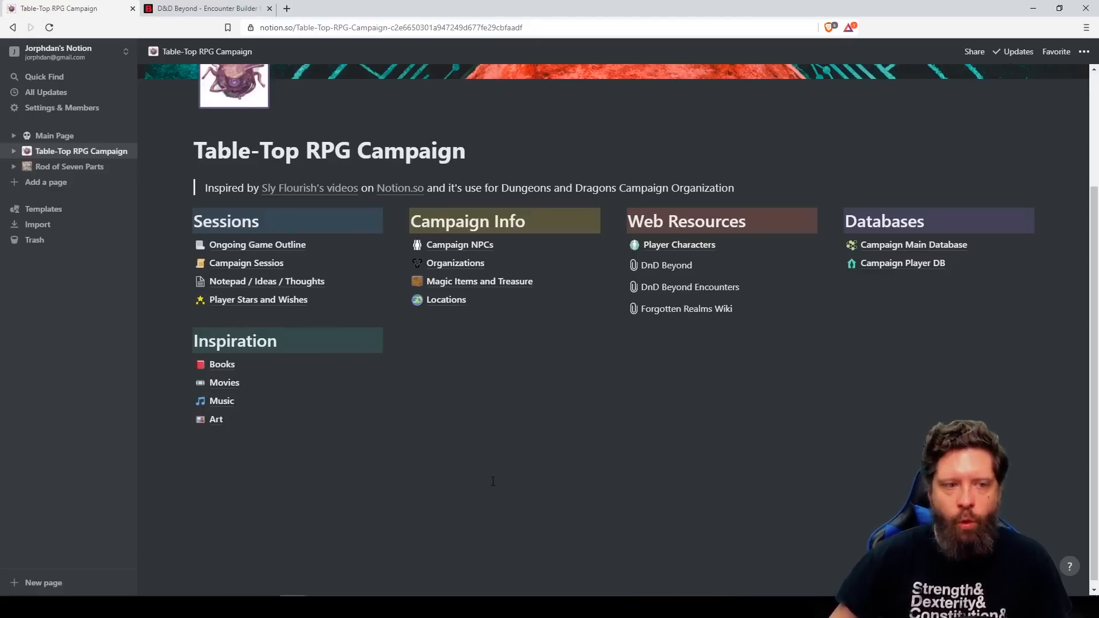
scroll(453, 532, "up", 3)
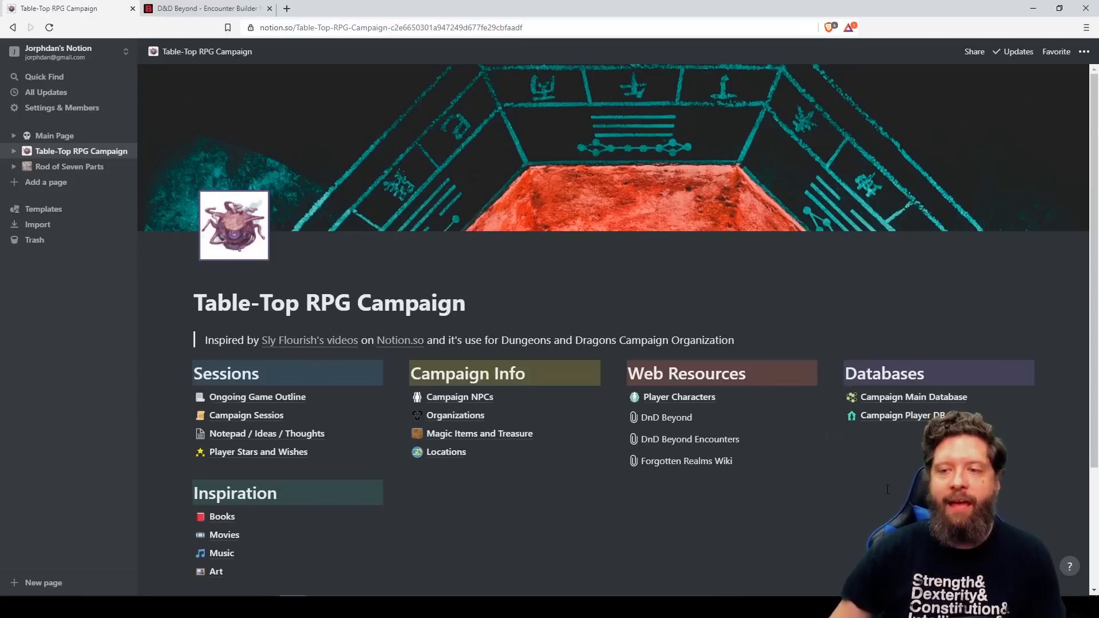
scroll(910, 343, "down", 3)
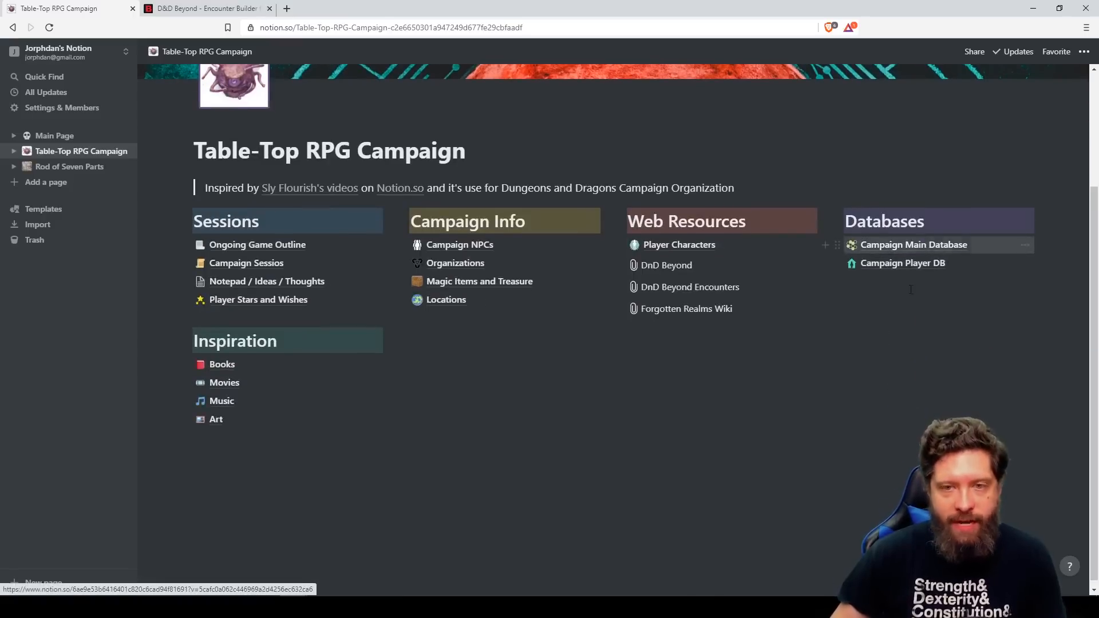
scroll(876, 332, "up", 3)
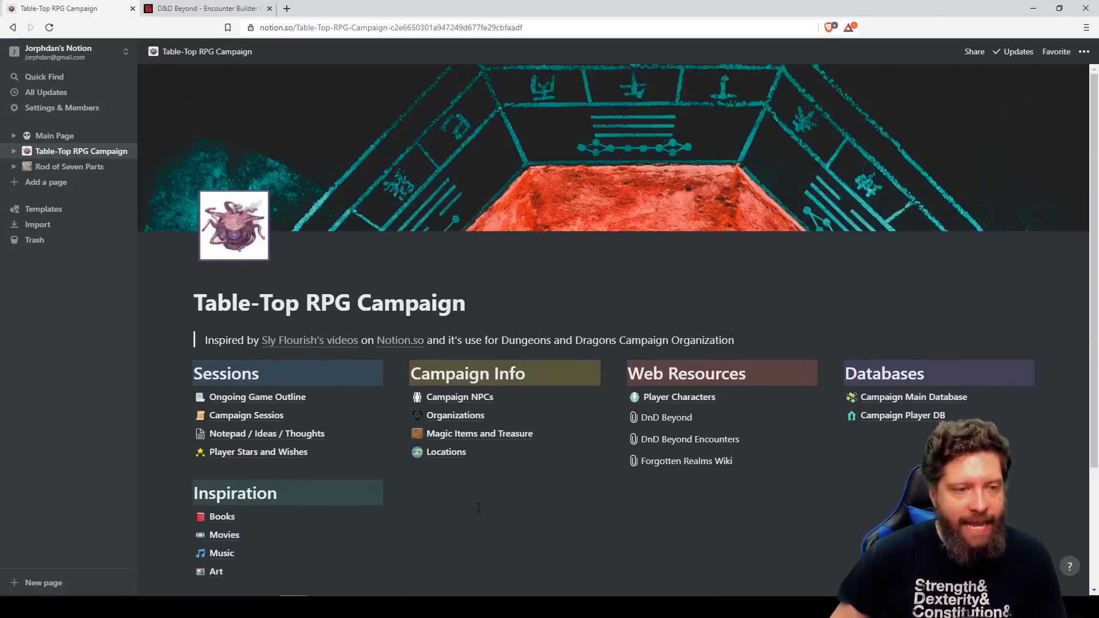
scroll(753, 527, "down", 3)
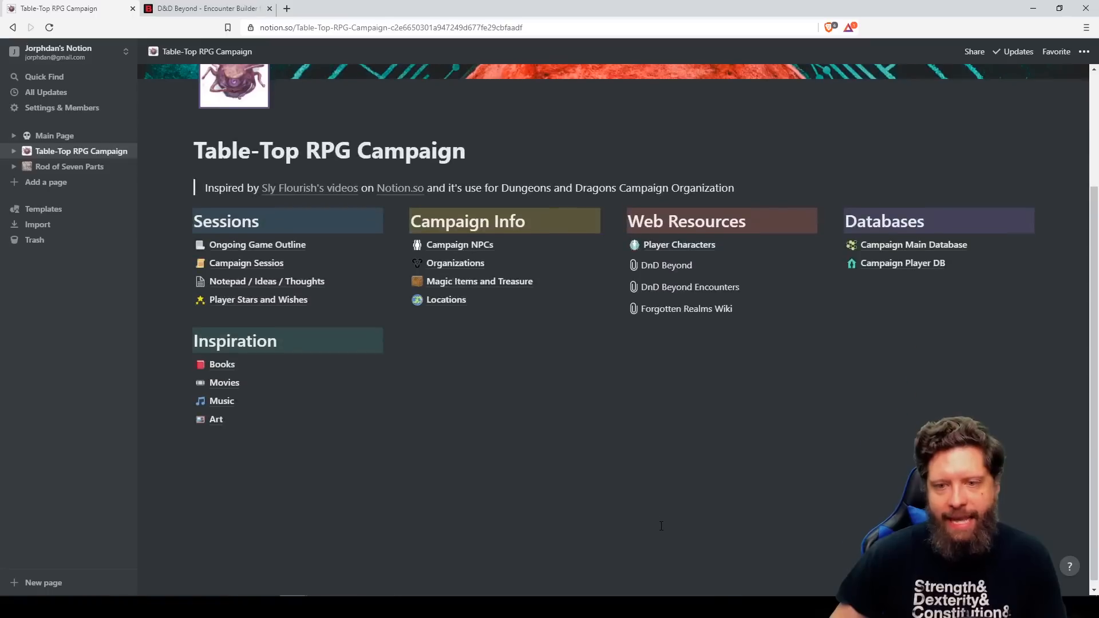
scroll(663, 525, "up", 3)
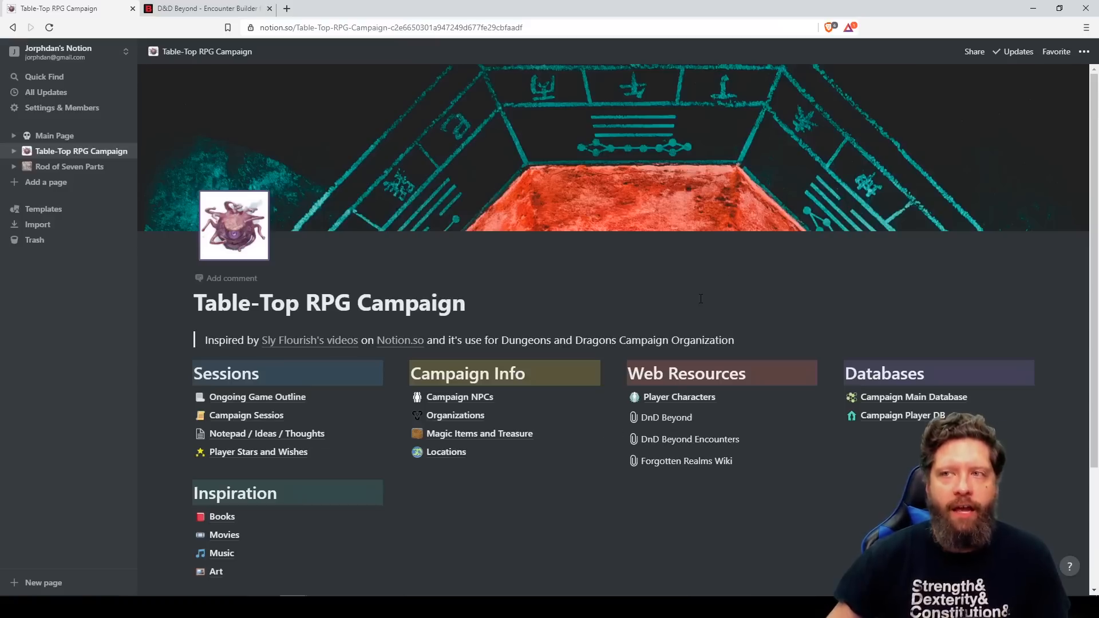
Share the Table-Top RPG Campaign page to the web and close the sharing options.
left_click(974, 52)
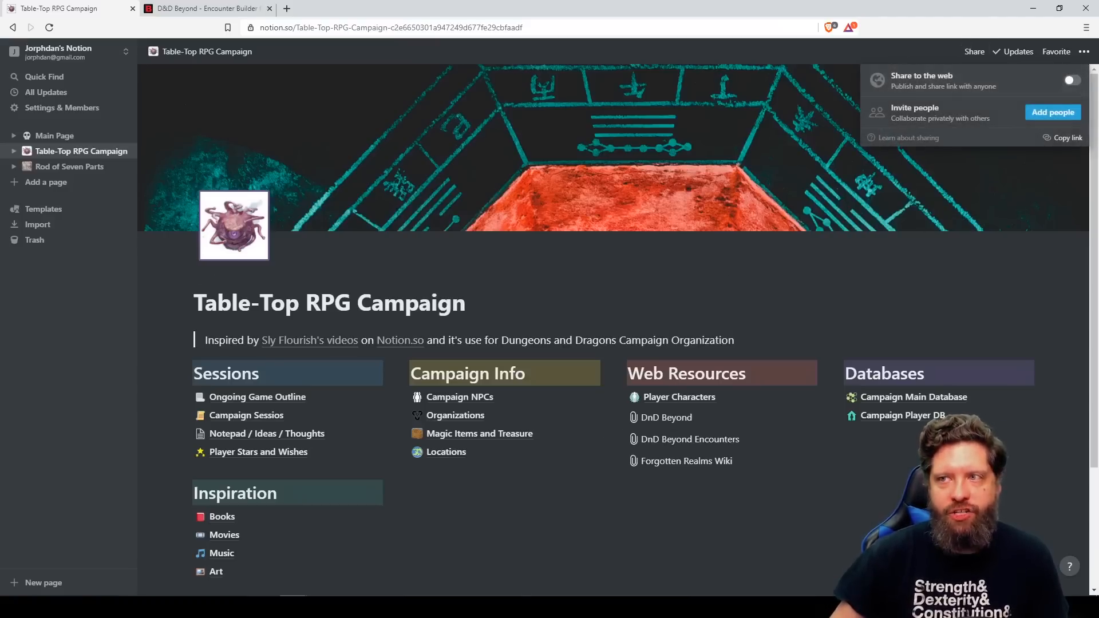
left_click(1072, 81)
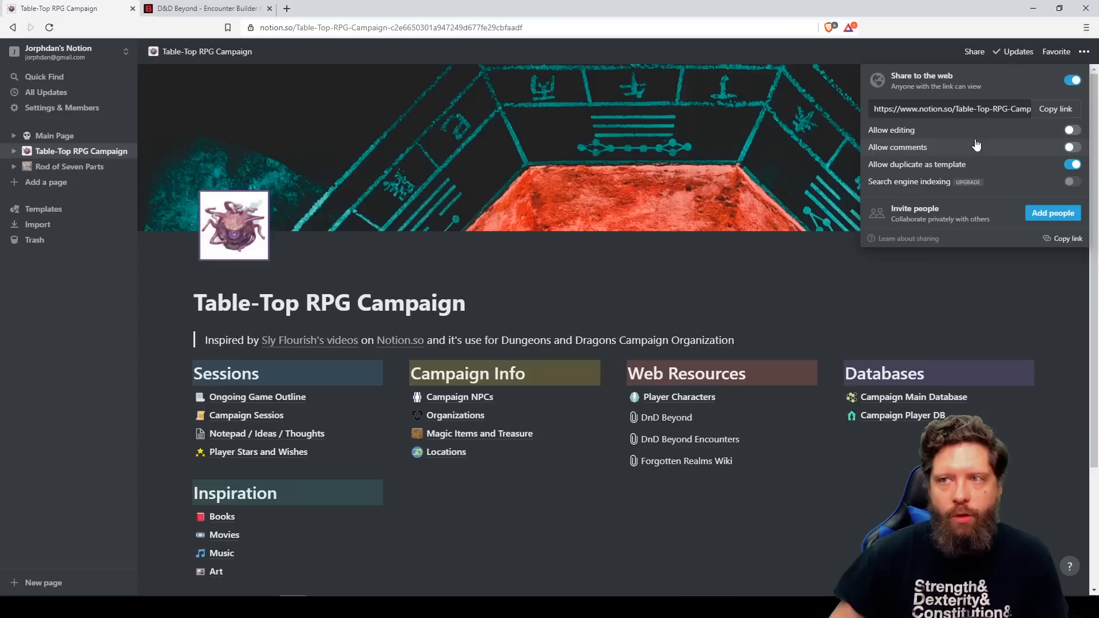
left_click(1035, 313)
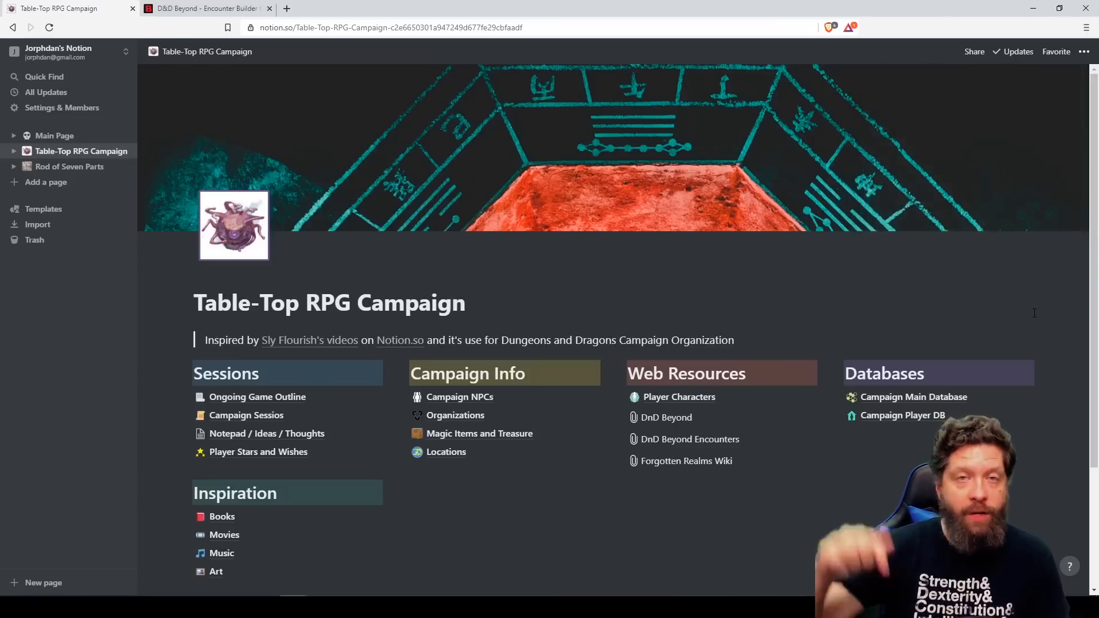